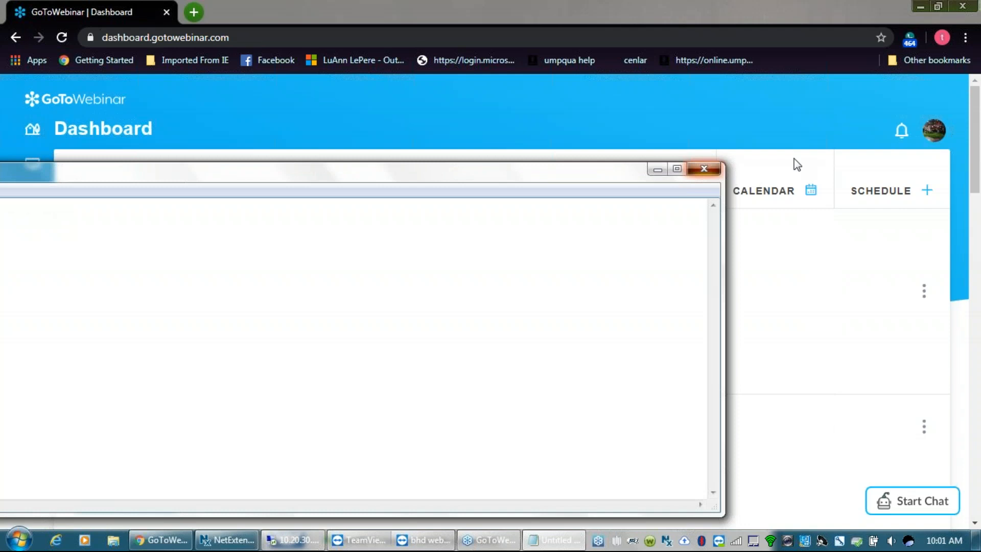
- Clear the local webinar windows away to bring the remote session with the Retail Pro Prism login page into view
{"action": "left_click", "coordinate": [518, 272]}
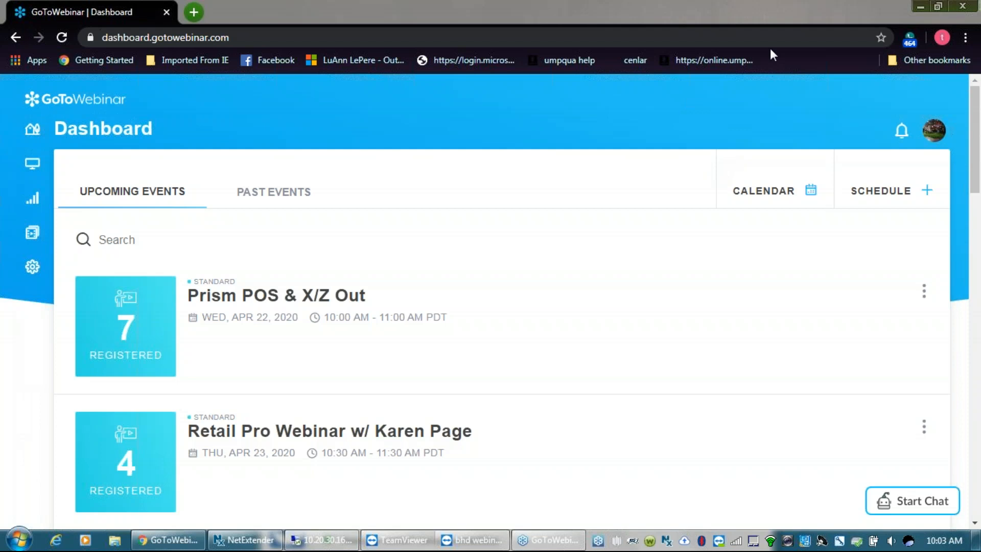
{"action": "left_click", "coordinate": [923, 5]}
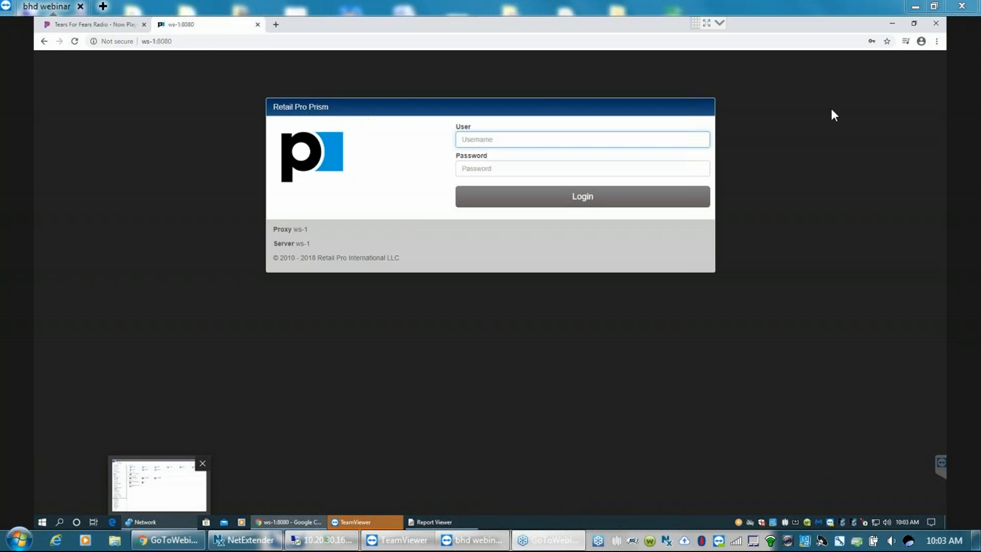
{"action": "left_click", "coordinate": [546, 517]}
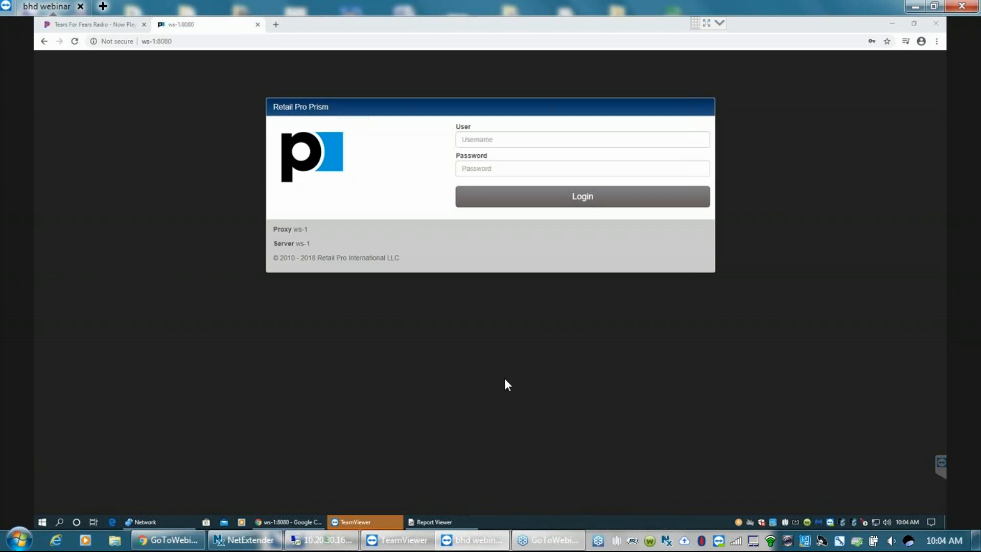
- Log in to Retail Pro Prism with the saved sysadmin account, filling in its username and password
{"action": "left_click", "coordinate": [465, 139]}
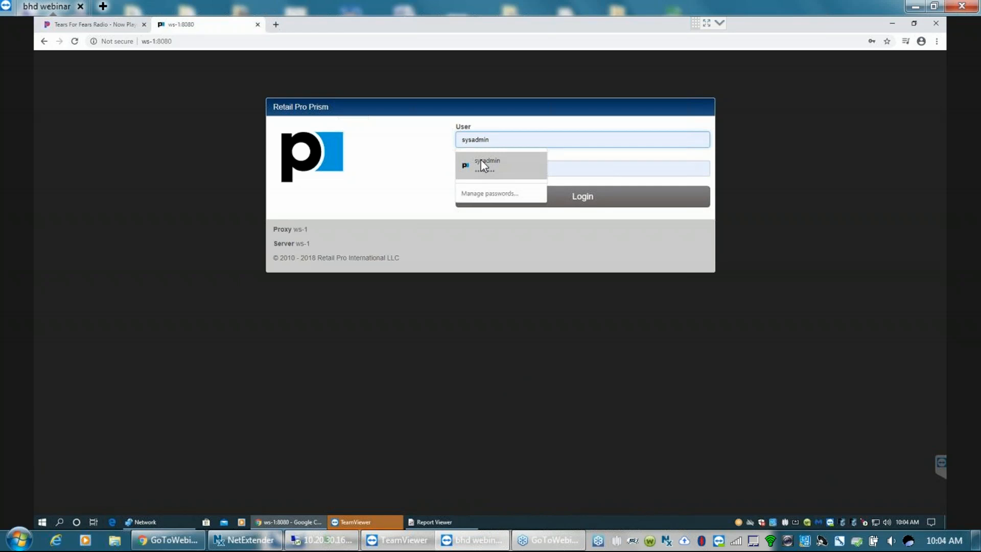
{"action": "left_click", "coordinate": [480, 159]}
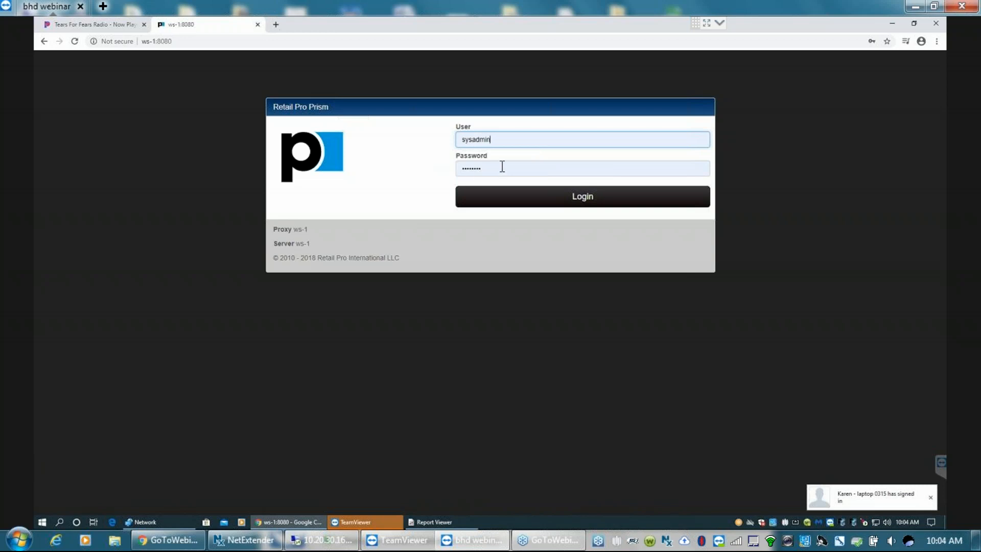
{"action": "left_click", "coordinate": [583, 202]}
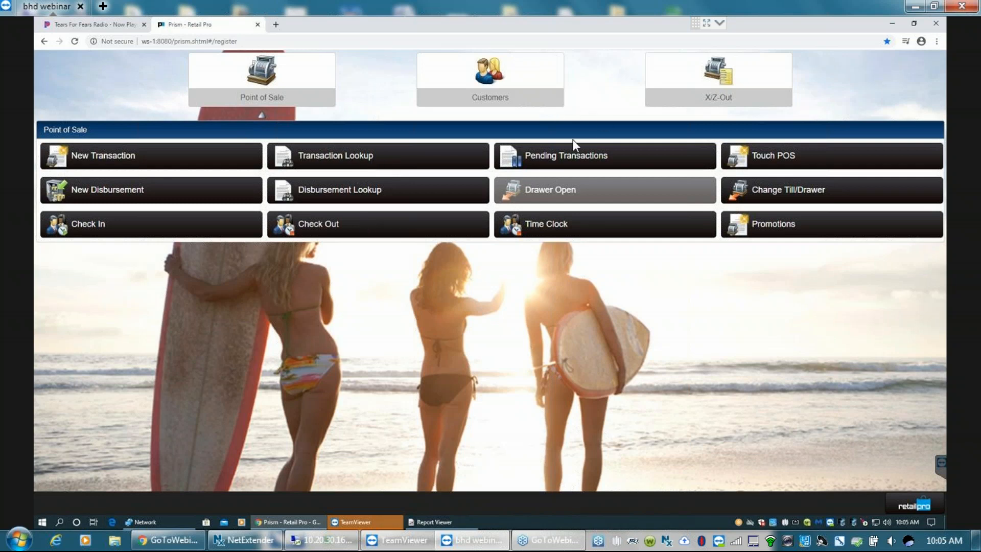
- Start opening the register through Z-Out, keep the preselected cashier, and continue to the currency media counts
{"action": "left_click", "coordinate": [729, 83]}
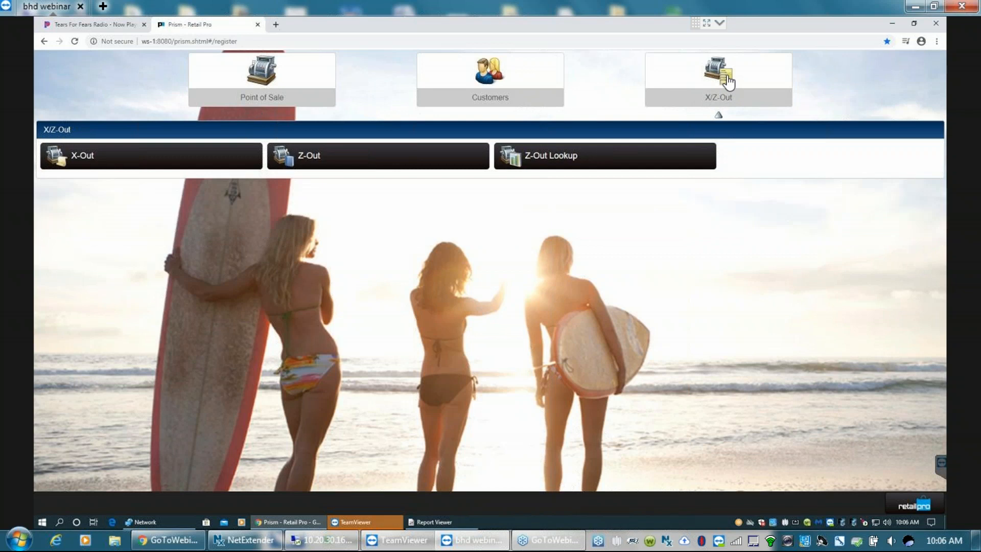
{"action": "left_click", "coordinate": [325, 162]}
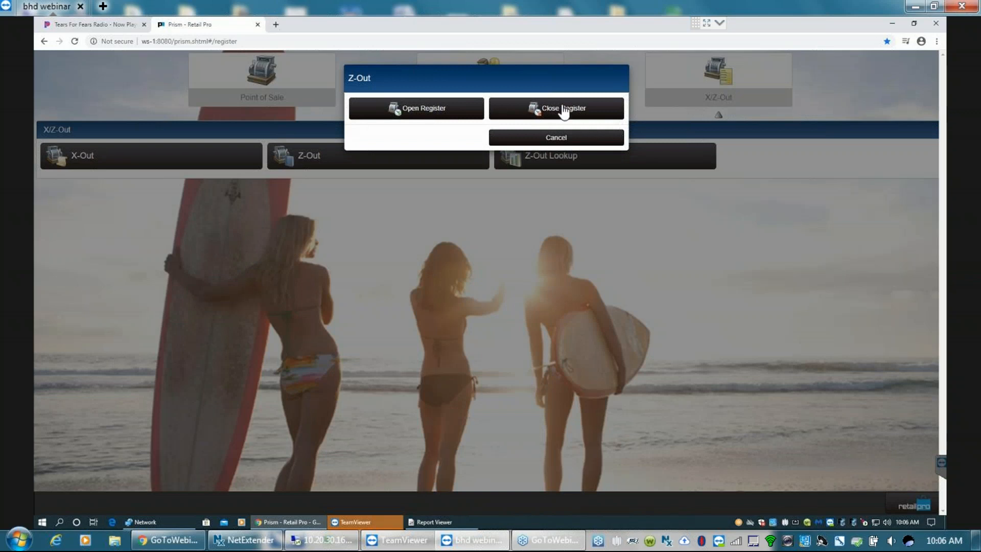
{"action": "left_click", "coordinate": [420, 113]}
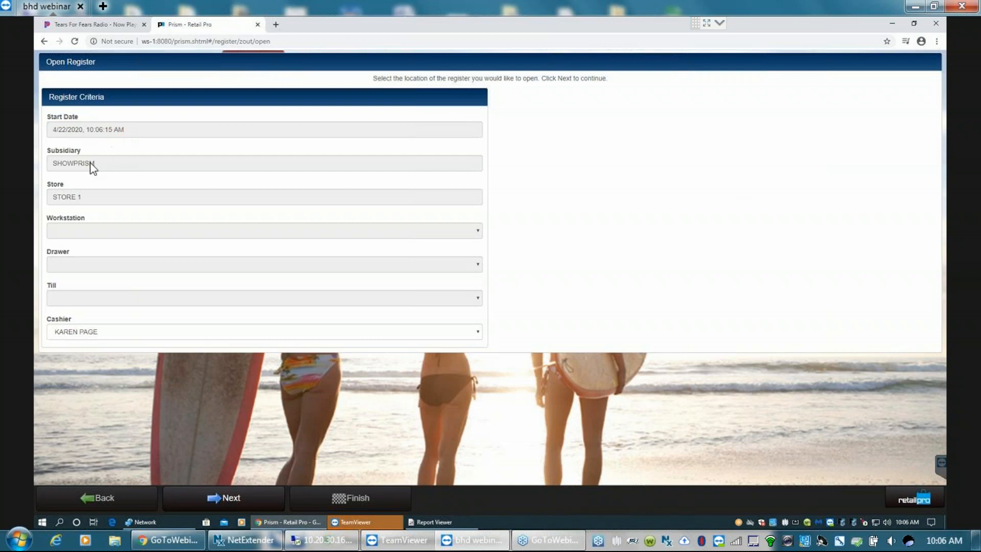
{"action": "left_click", "coordinate": [98, 334]}
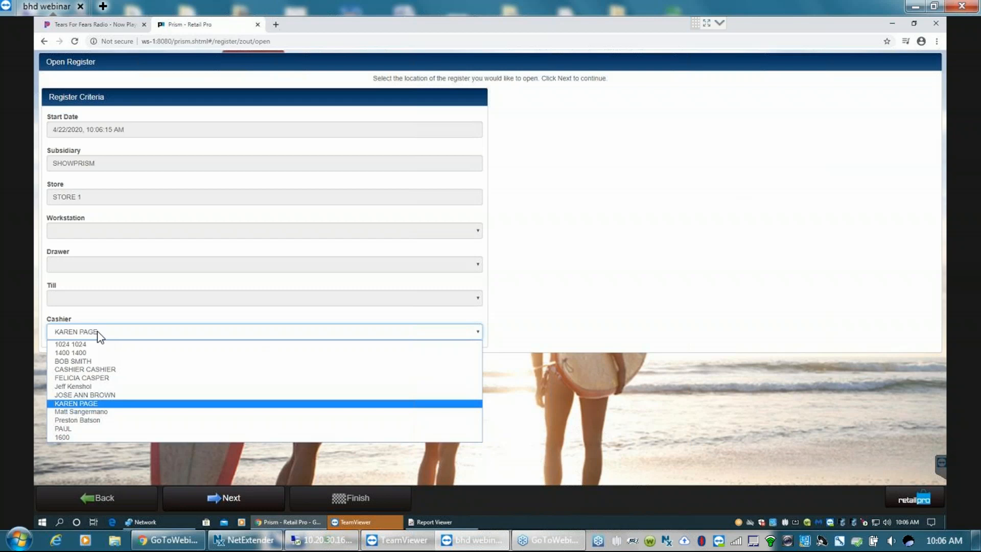
{"action": "left_click", "coordinate": [103, 336]}
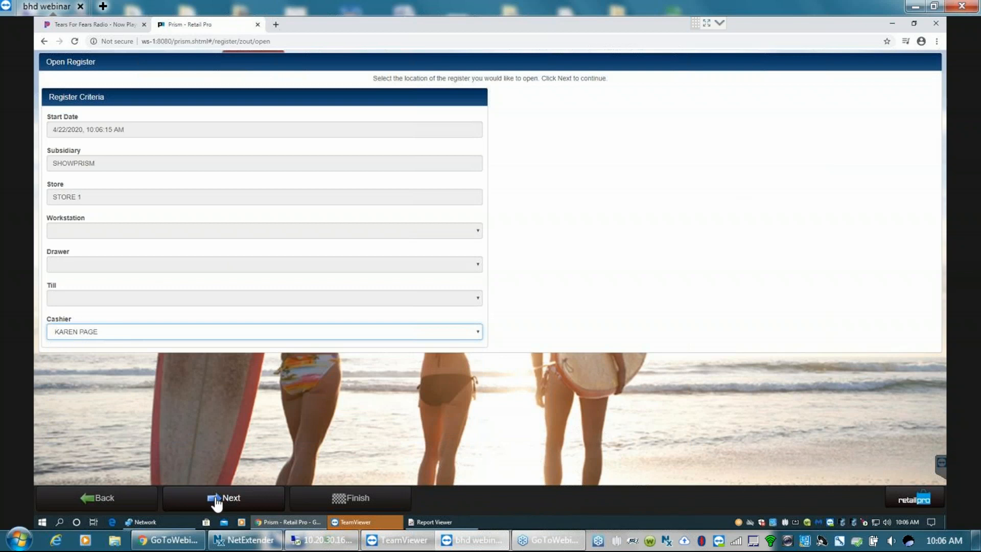
{"action": "left_click", "coordinate": [217, 504]}
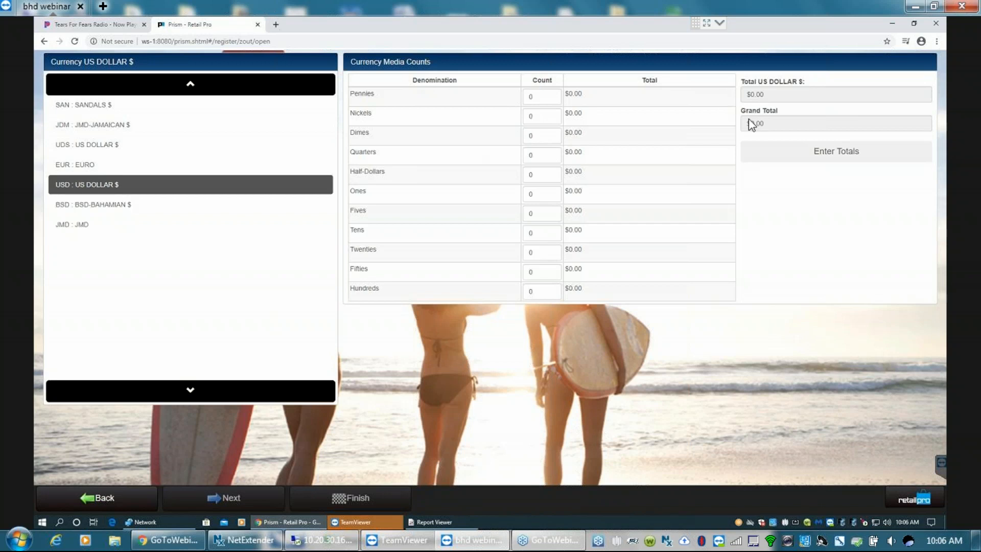
- Close the Pandora radio page in the remote browser
{"action": "left_click", "coordinate": [772, 94]}
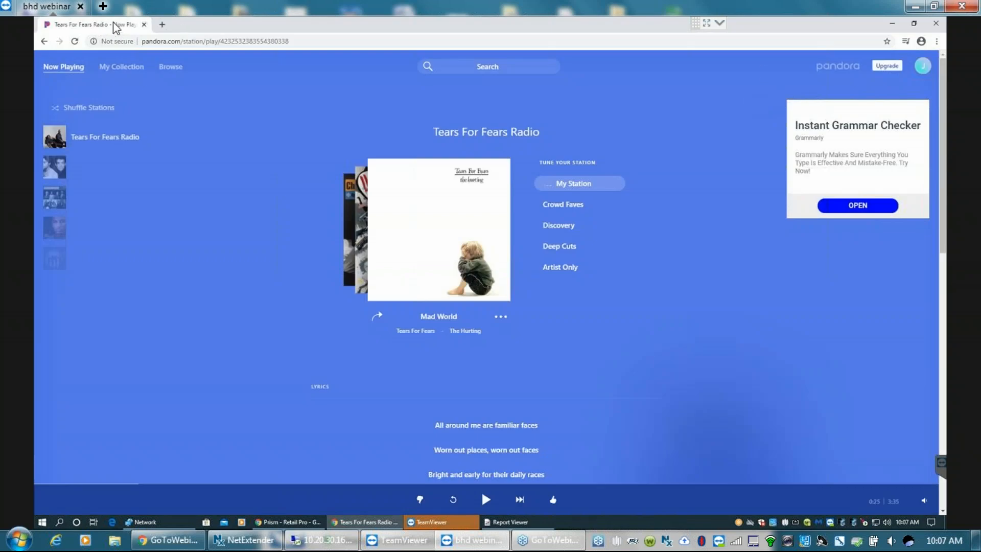
{"action": "left_click", "coordinate": [145, 25]}
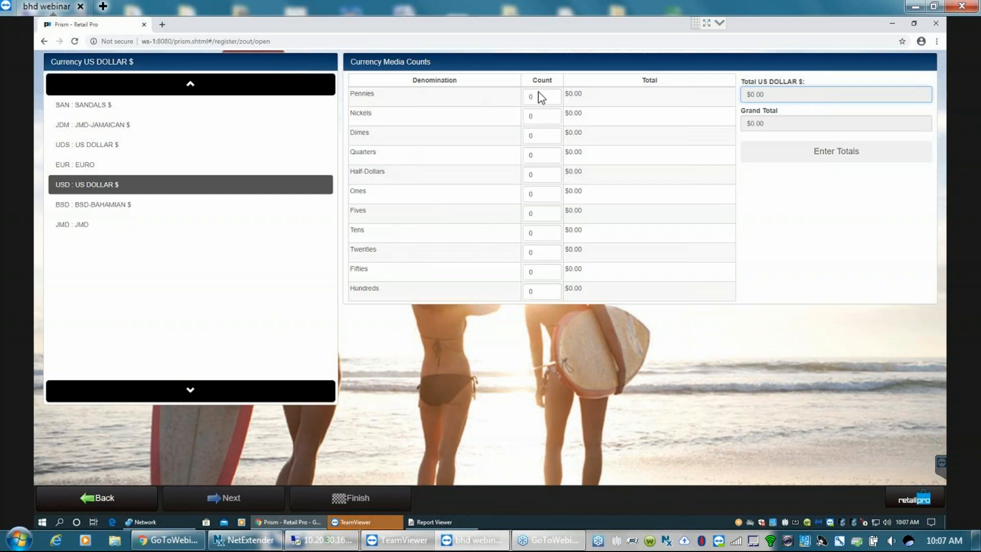
- Enter a count of 5 US dollar twenties and finish opening the register
{"action": "left_click", "coordinate": [538, 253]}
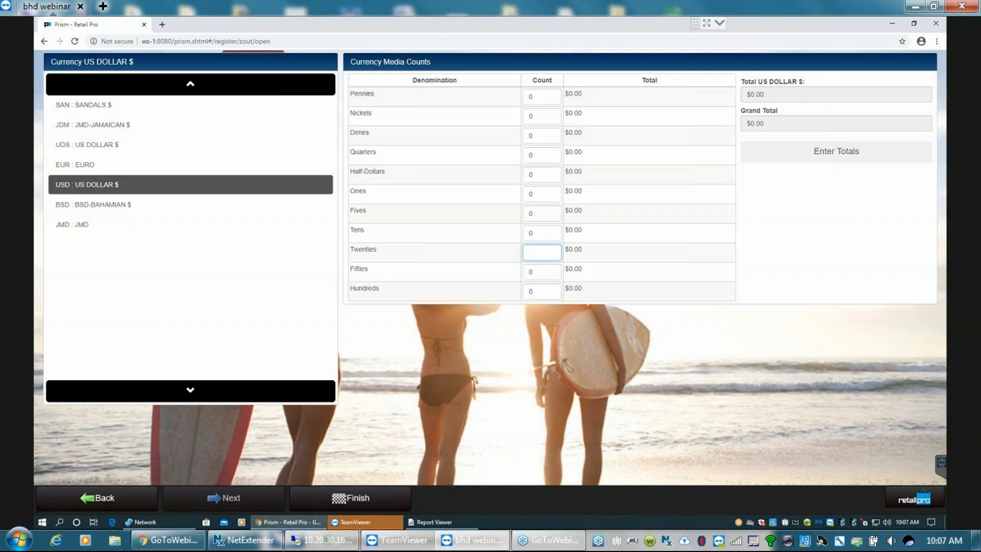
{"action": "type", "text": "5"}
{"action": "left_click", "coordinate": [590, 257]}
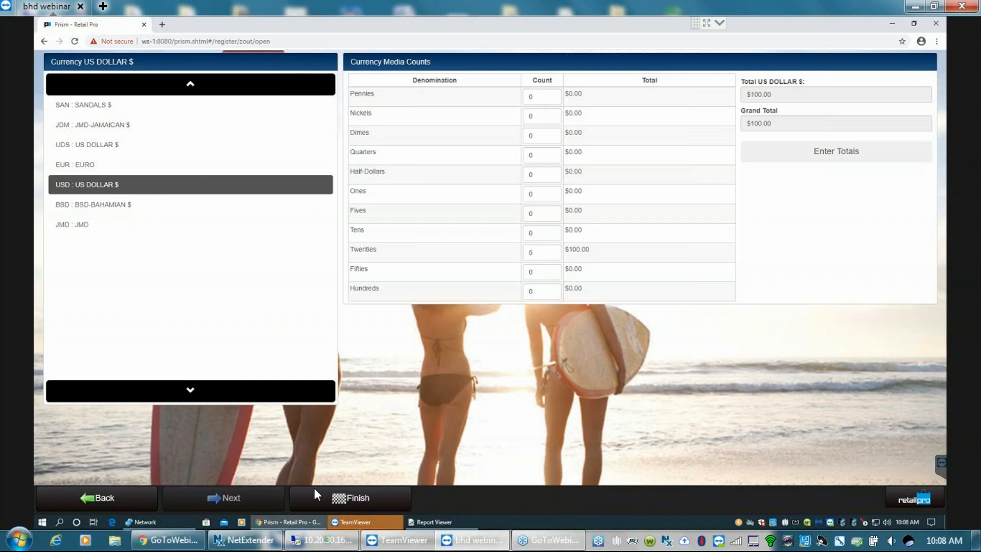
{"action": "left_click", "coordinate": [344, 500]}
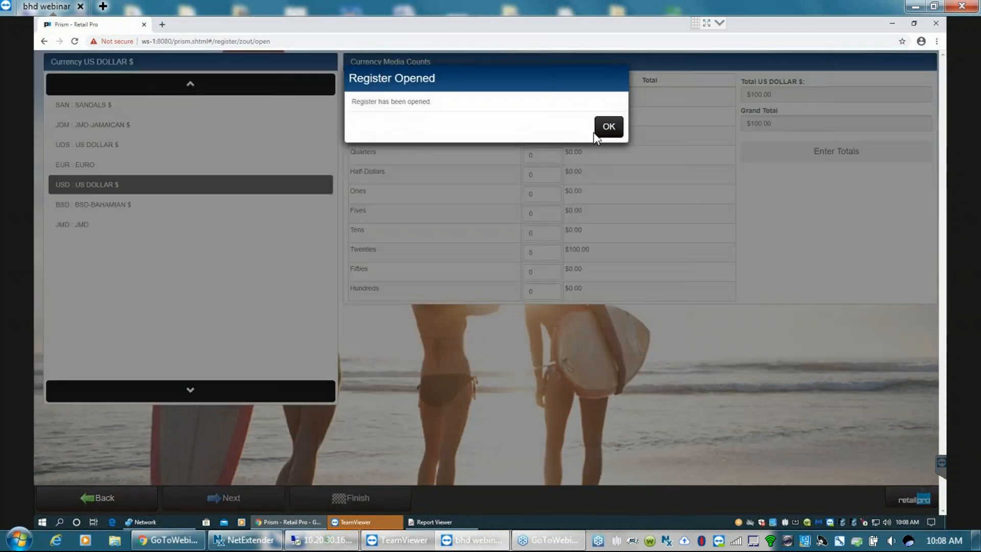
{"action": "left_click", "coordinate": [608, 126]}
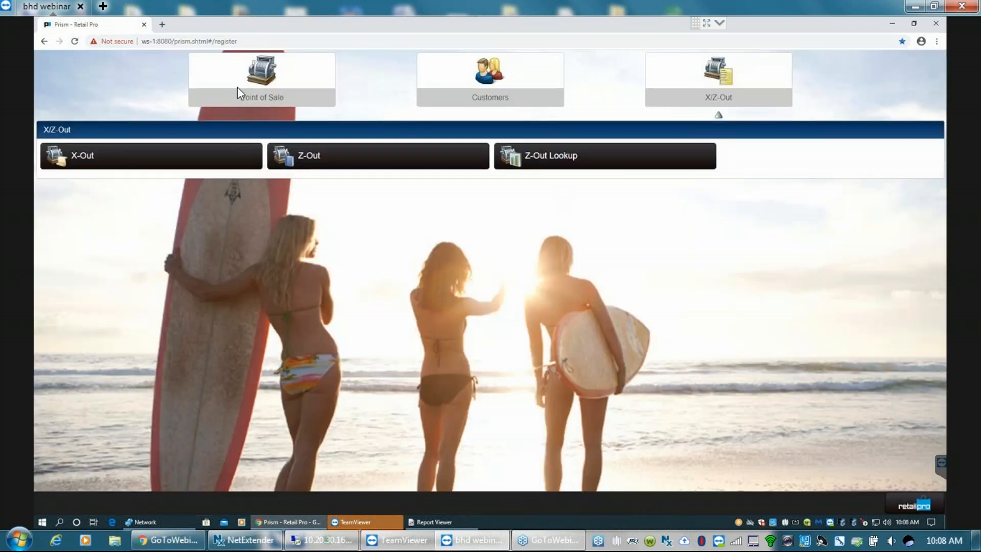
- Create a new point-of-sale transaction and add item 200020 to the sale
{"action": "left_click", "coordinate": [265, 95]}
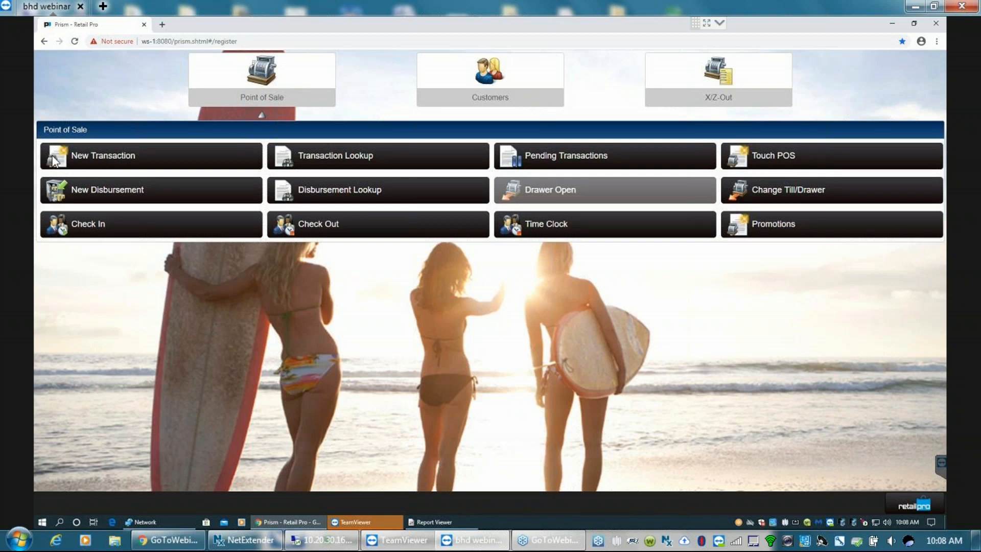
{"action": "left_click", "coordinate": [101, 160]}
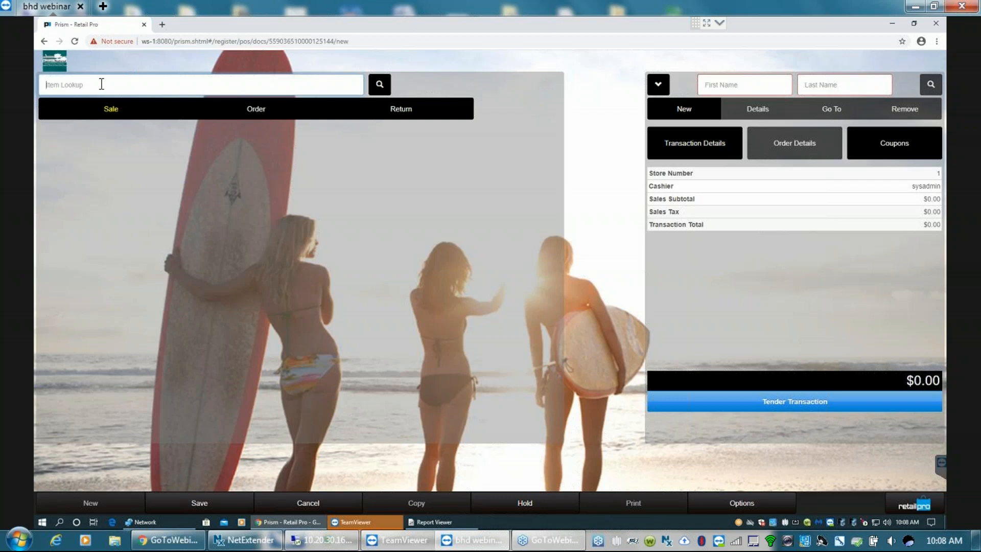
{"action": "type", "text": "200020"}
{"action": "key", "text": "Return"}
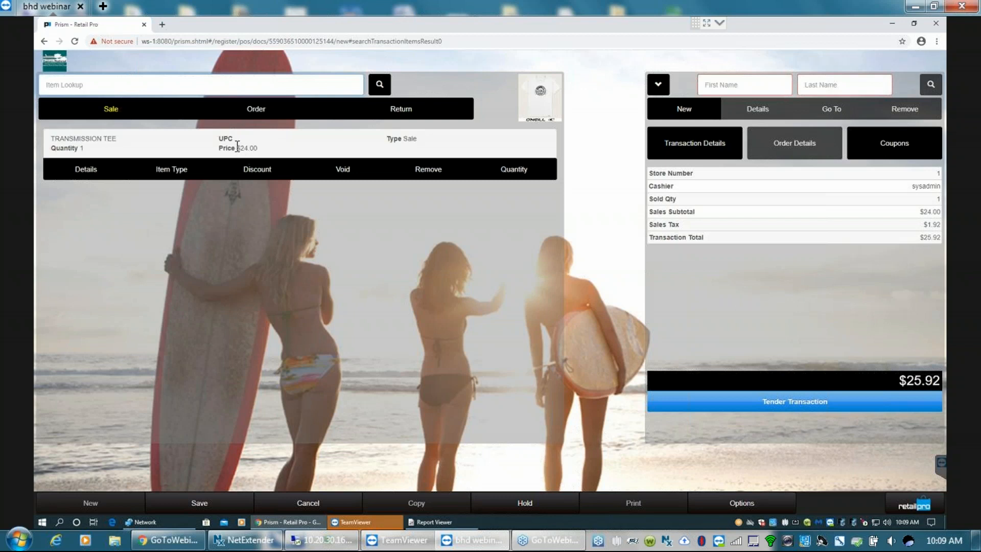
- Highlight the first item's price and add item 200019 to the same sale
{"action": "left_click_drag", "start_coordinate": [237, 149], "coordinate": [258, 148]}
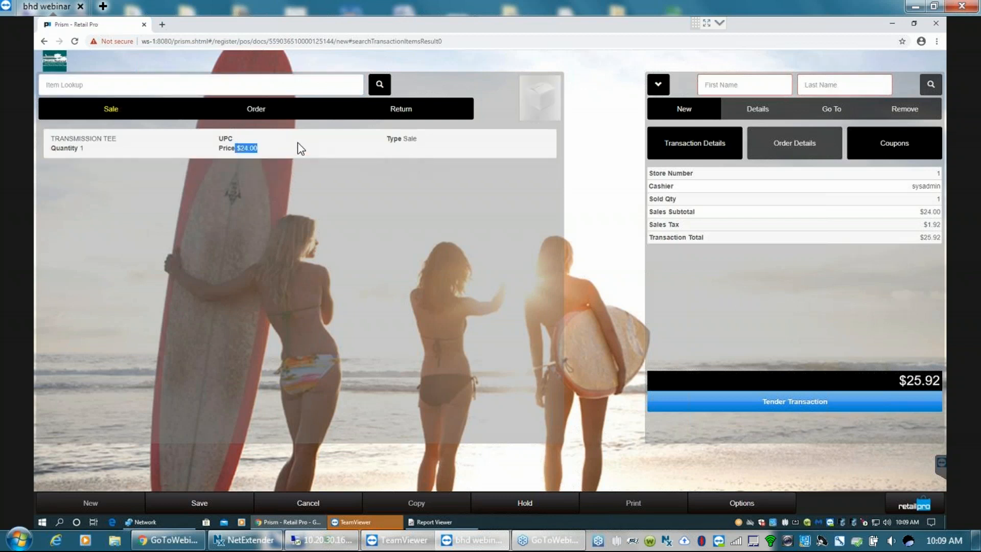
{"action": "left_click", "coordinate": [68, 84]}
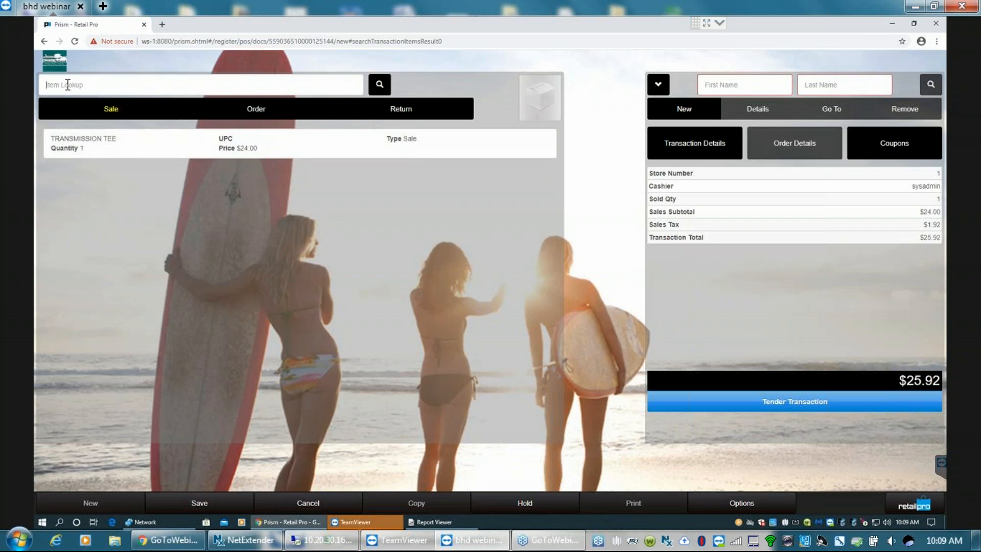
{"action": "type", "text": "2000"}
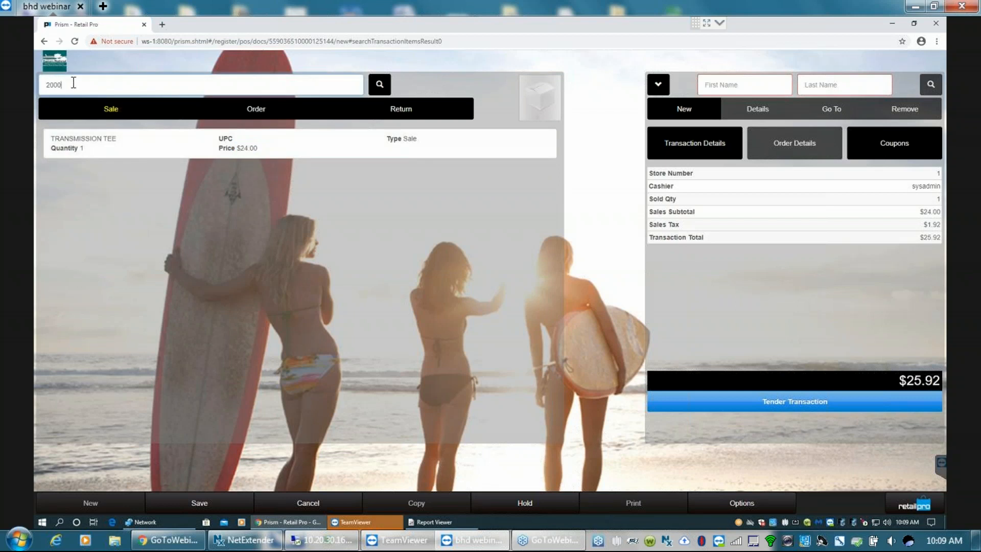
{"action": "type", "text": "19"}
{"action": "key", "text": "Return"}
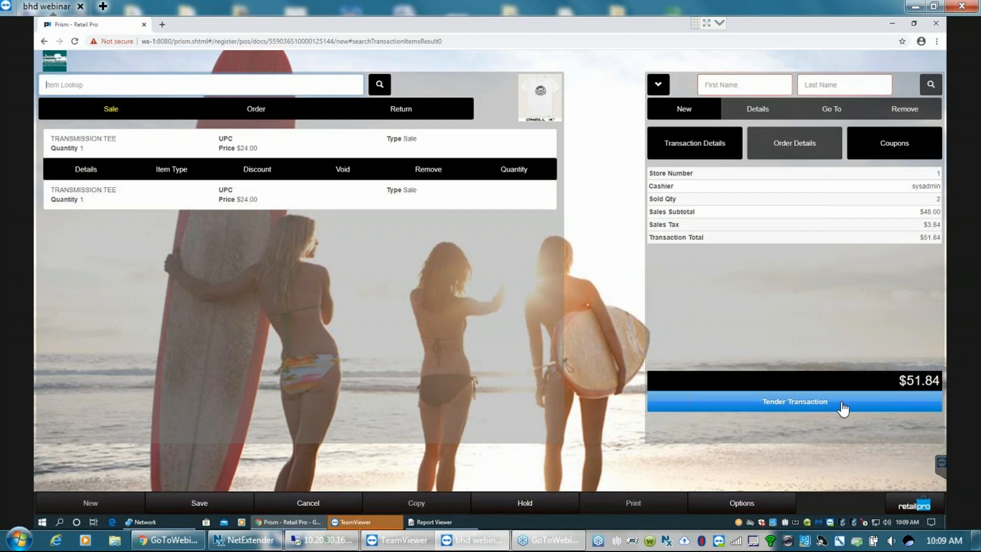
- Tender the transaction with cash as the tender type and take $60.00 from the customer
{"action": "left_click", "coordinate": [809, 404]}
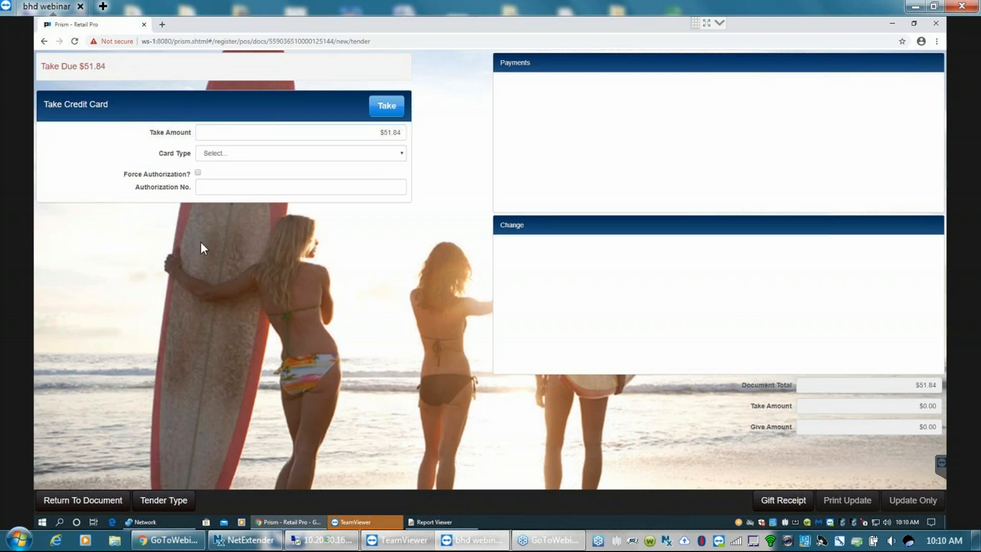
{"action": "left_click", "coordinate": [167, 504]}
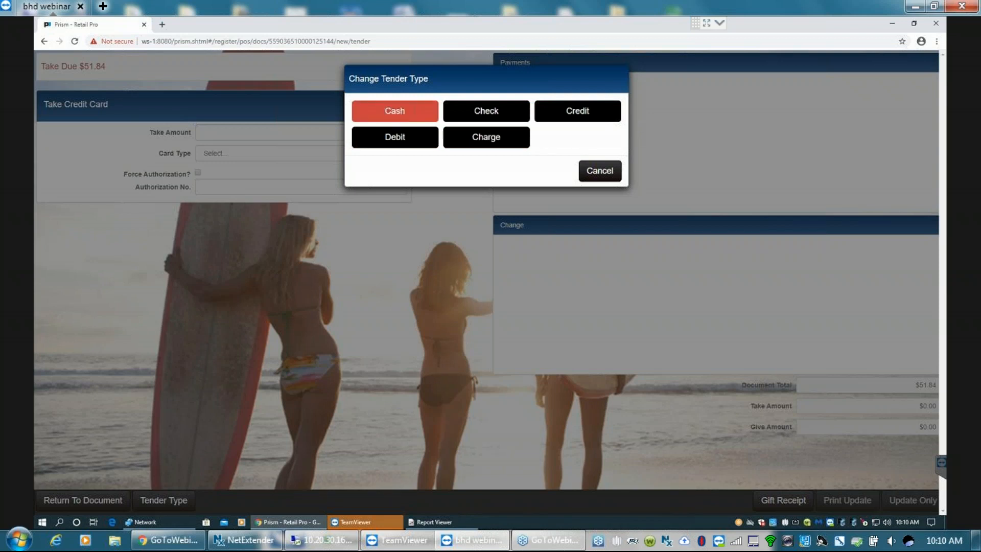
{"action": "left_click", "coordinate": [391, 112]}
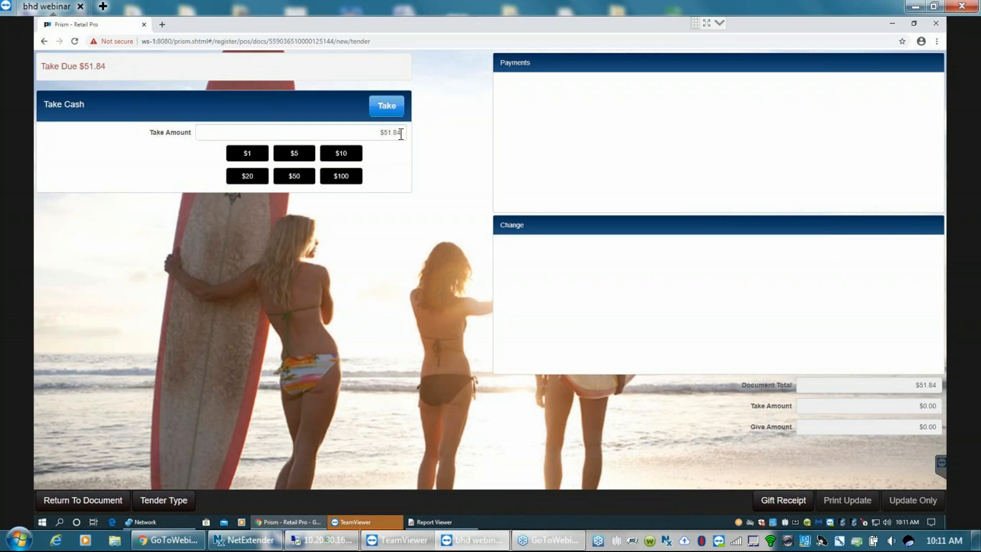
{"action": "left_click", "coordinate": [246, 176]}
{"action": "left_click", "coordinate": [247, 177]}
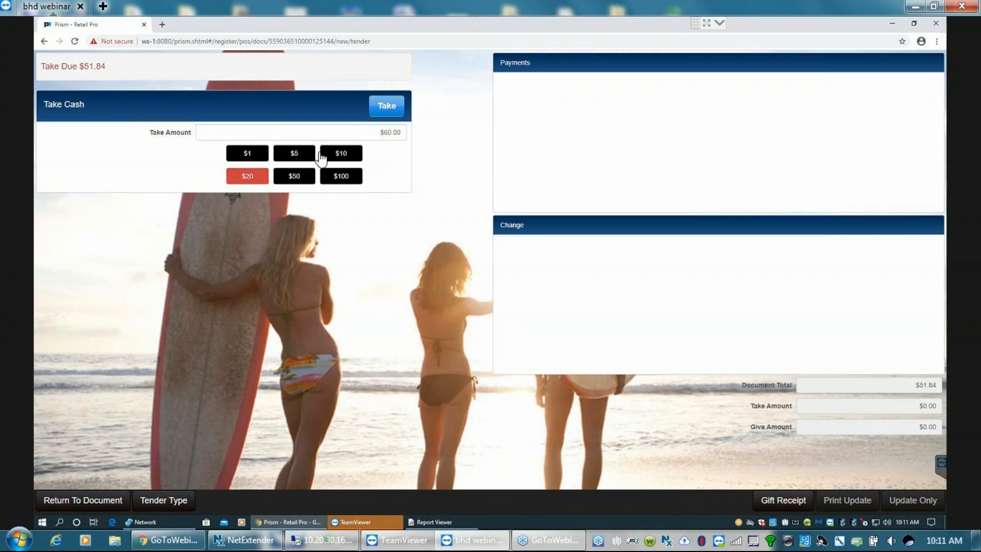
{"action": "left_click", "coordinate": [394, 131]}
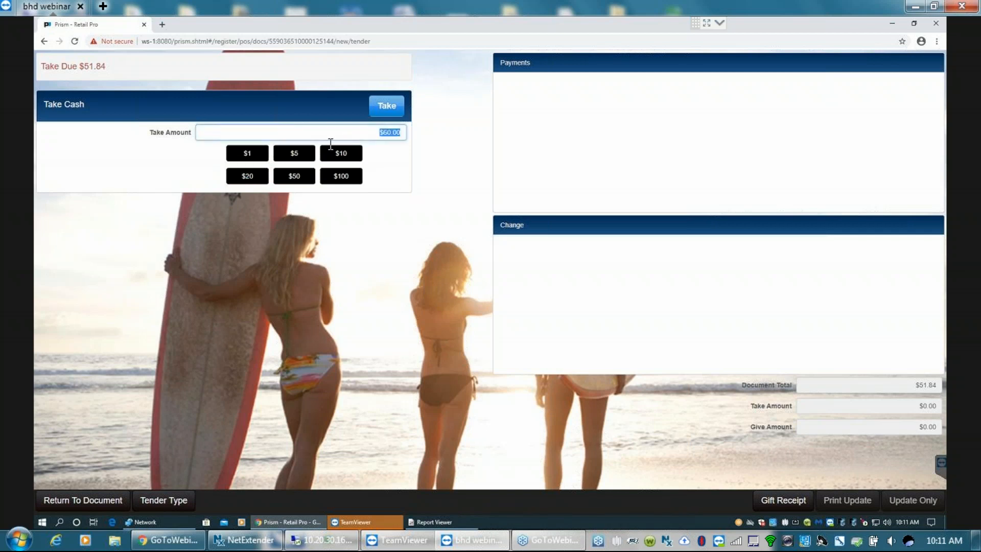
{"action": "left_click", "coordinate": [392, 108]}
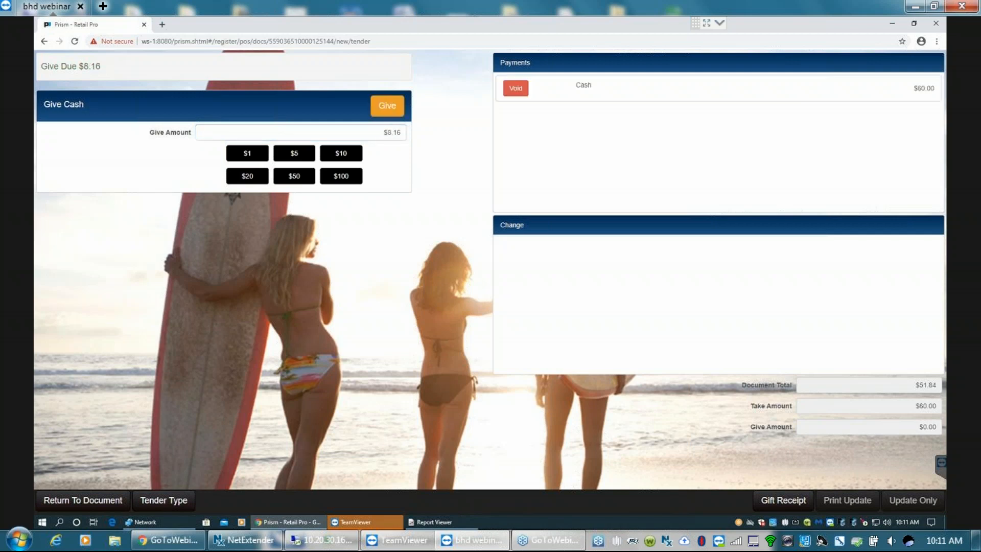
- Give the customer $8.16 in cash change and complete the sale, previewing its receipt without printing
{"action": "left_click", "coordinate": [402, 132]}
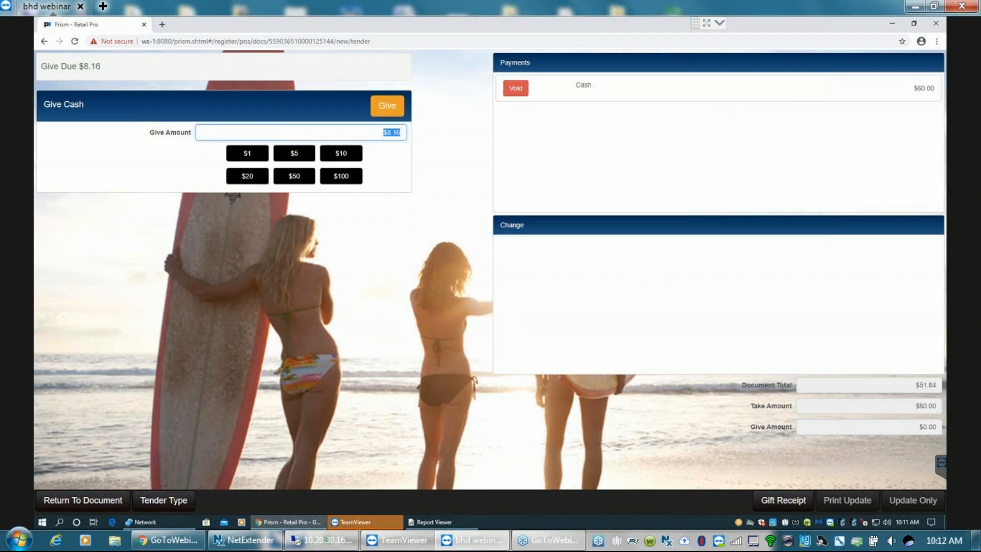
{"action": "left_click", "coordinate": [384, 108]}
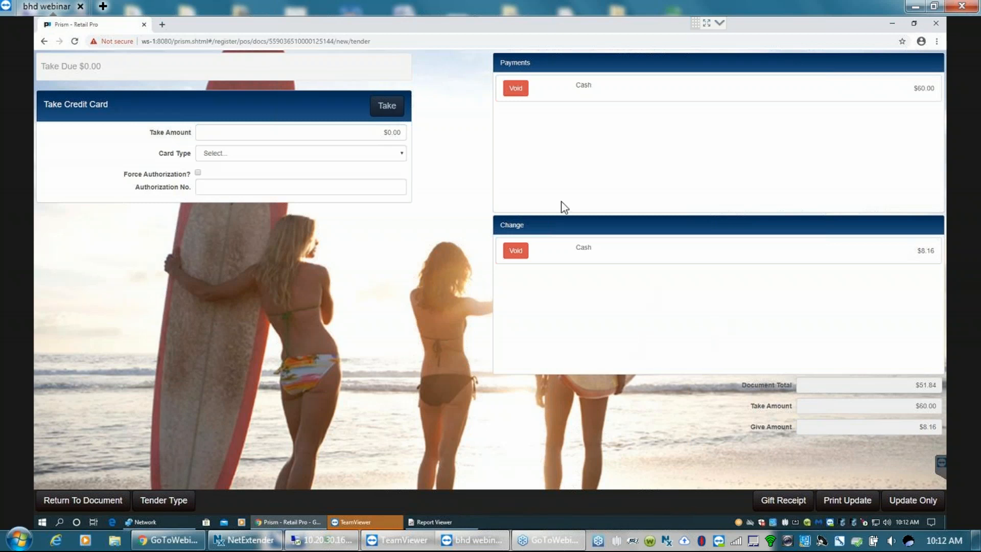
{"action": "left_click", "coordinate": [843, 499]}
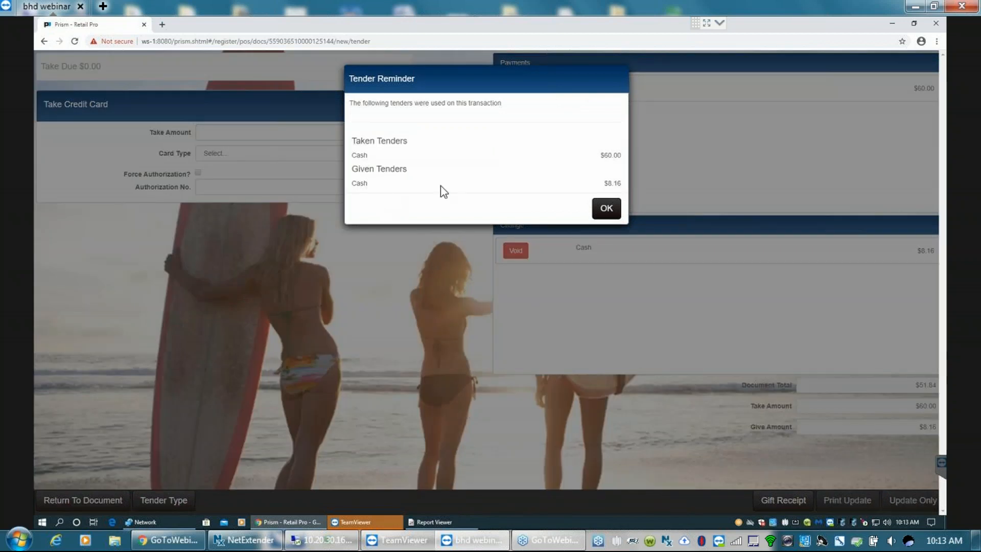
{"action": "left_click", "coordinate": [605, 208]}
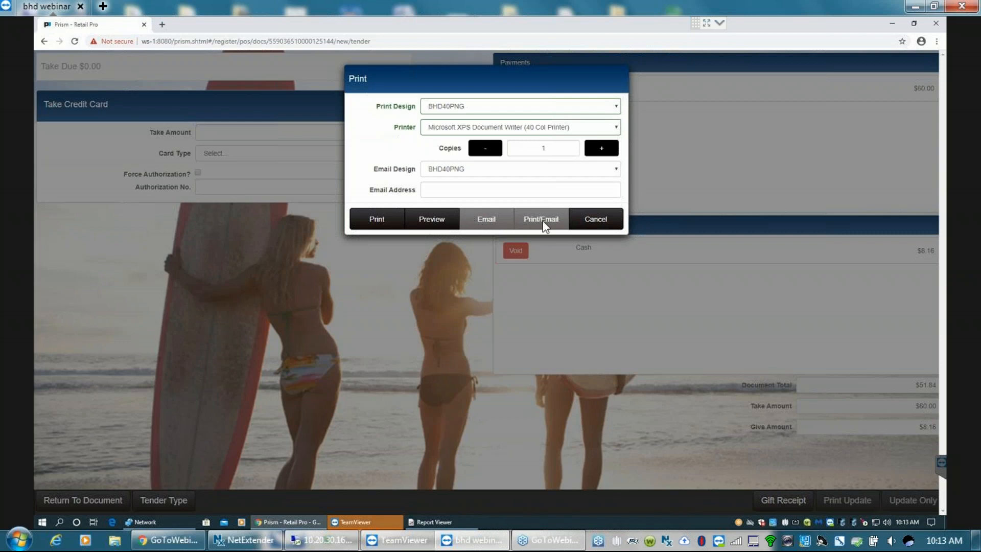
{"action": "left_click", "coordinate": [434, 224]}
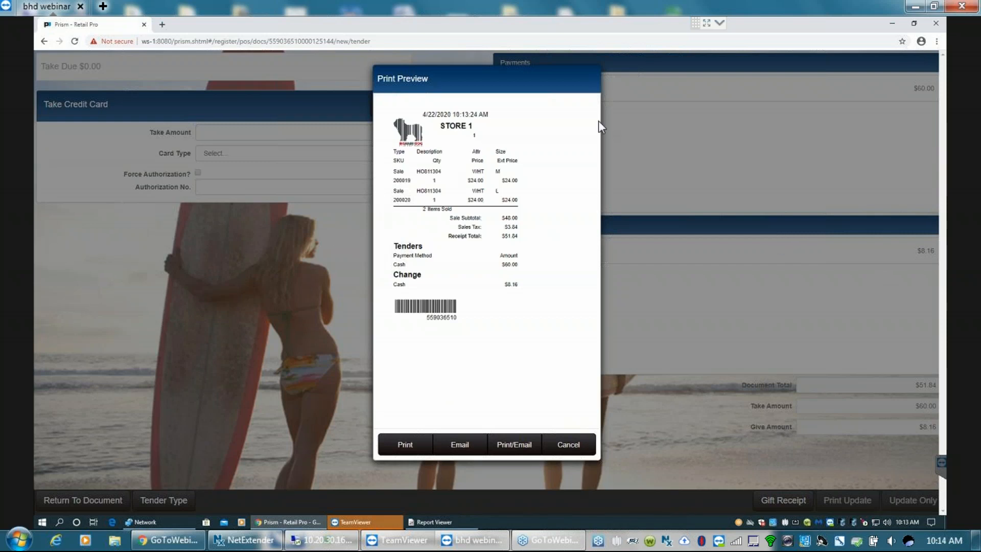
{"action": "left_click", "coordinate": [579, 445]}
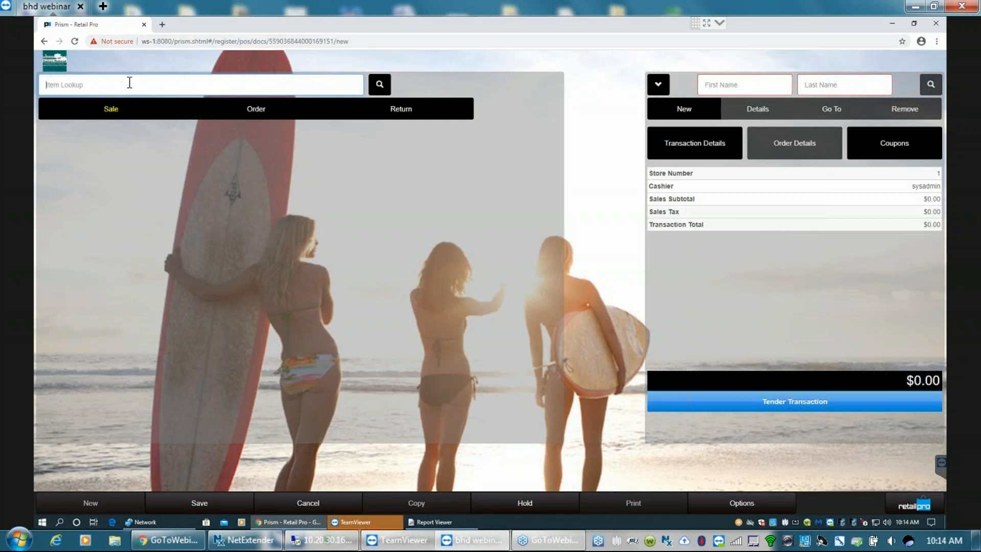
- Add items 200020 and 200019 to the new sale
{"action": "type", "text": "2000"}
{"action": "type", "text": "20"}
{"action": "key", "text": "Return"}
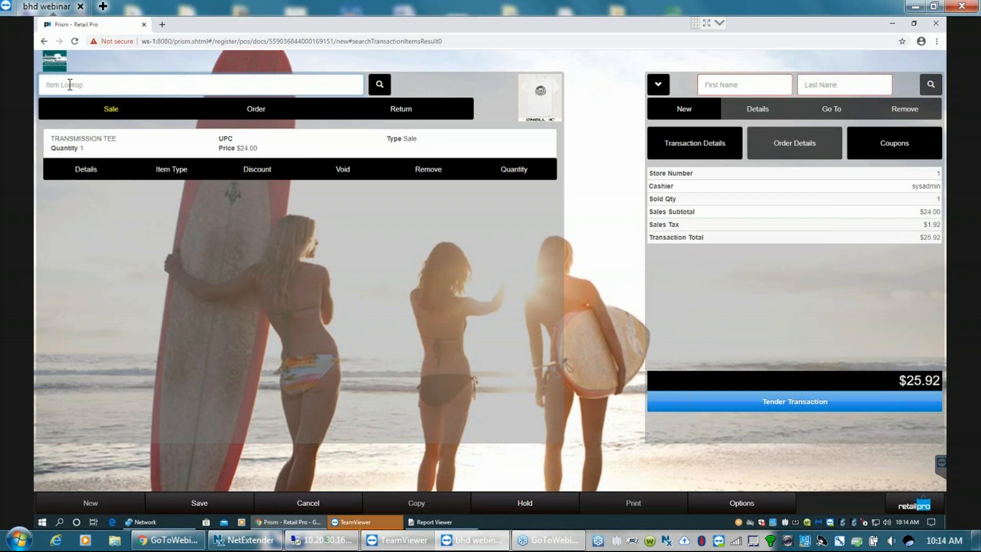
{"action": "type", "text": "20001"}
{"action": "key", "text": "Return"}
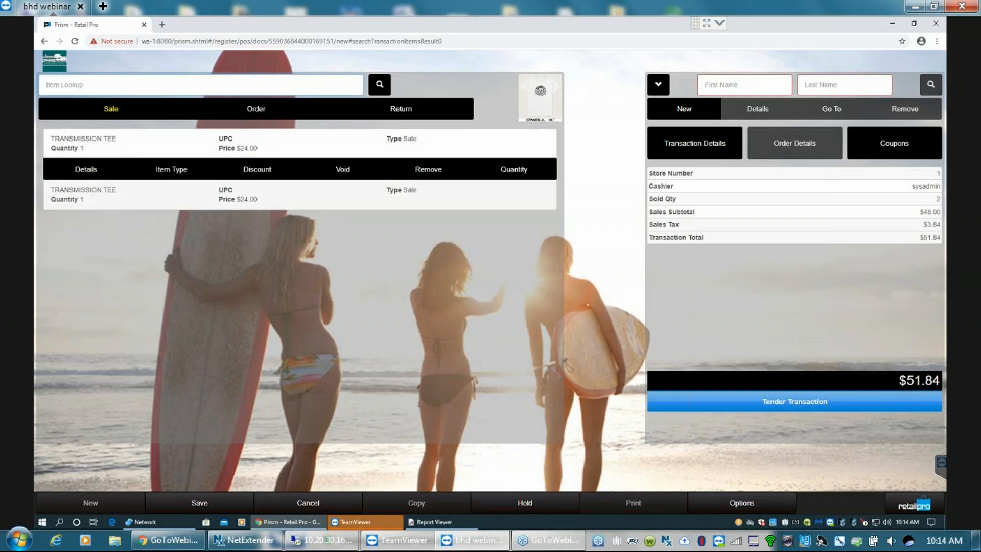
- Discount the first listed Transmission Tee by 10 percent with COUPON as the discount reason
{"action": "left_click", "coordinate": [77, 197]}
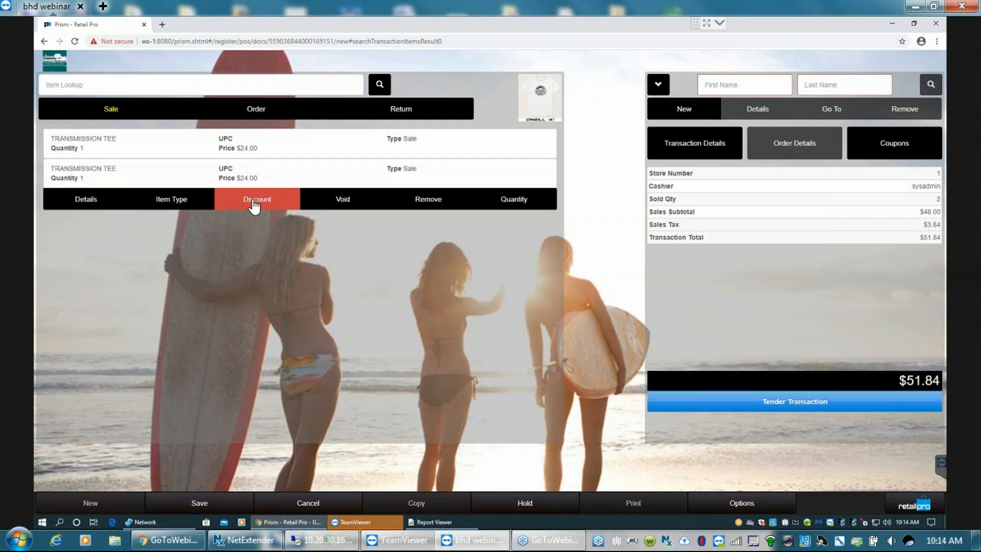
{"action": "left_click", "coordinate": [123, 144]}
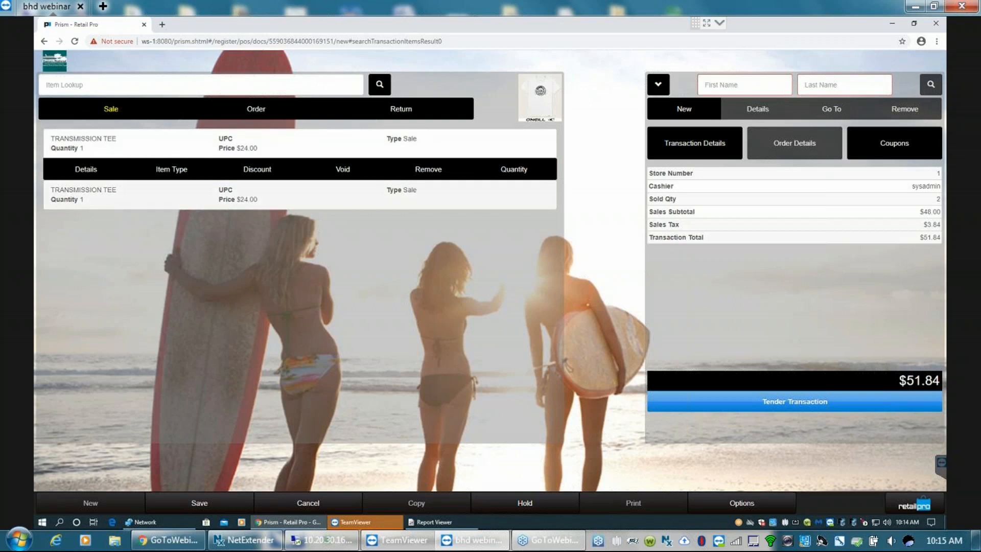
{"action": "left_click", "coordinate": [246, 148]}
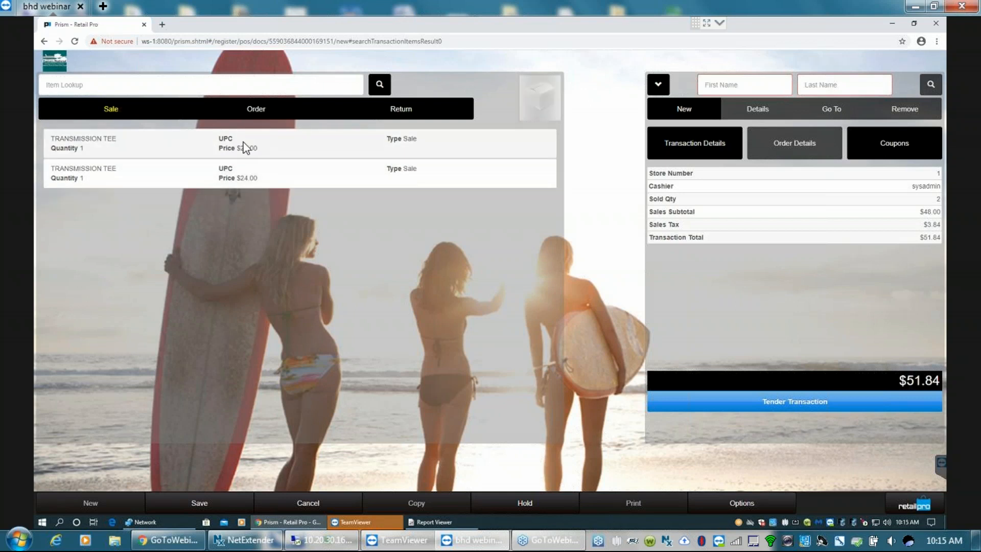
{"action": "left_click", "coordinate": [243, 152]}
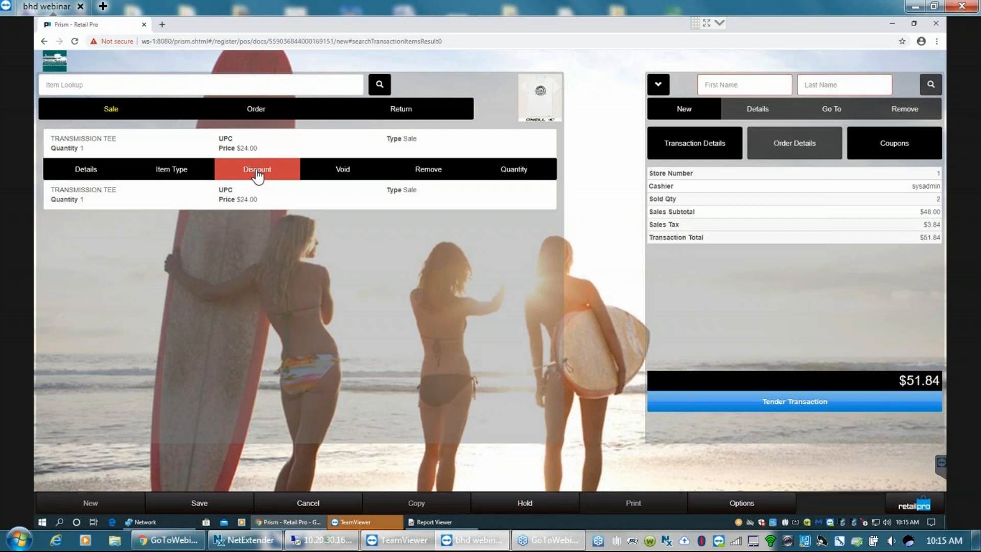
{"action": "left_click", "coordinate": [256, 174]}
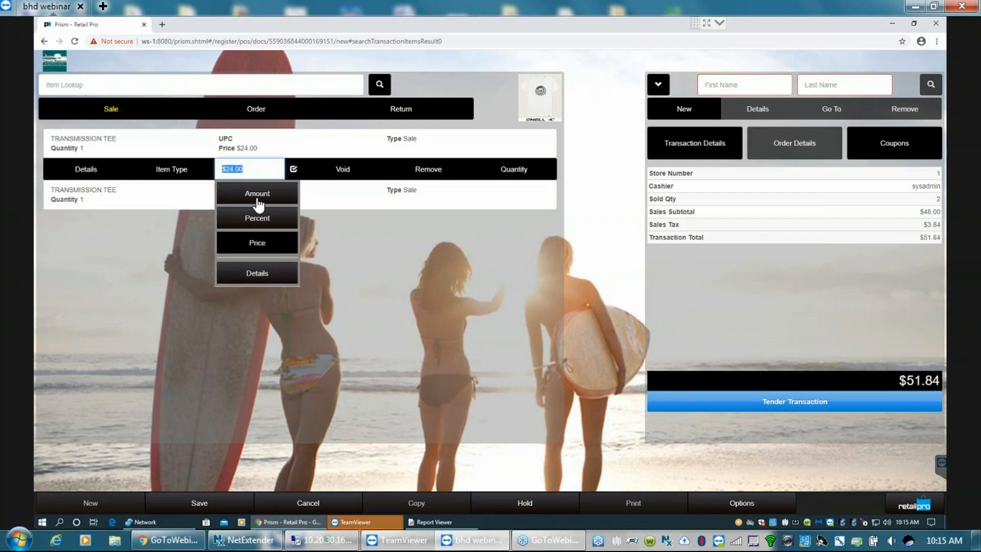
{"action": "left_click", "coordinate": [258, 219]}
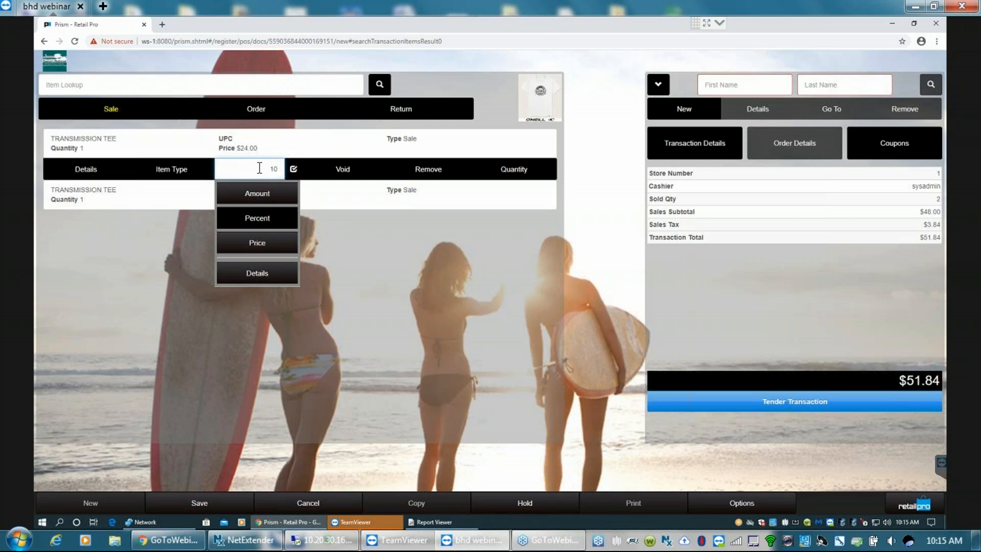
{"action": "key", "text": "Return"}
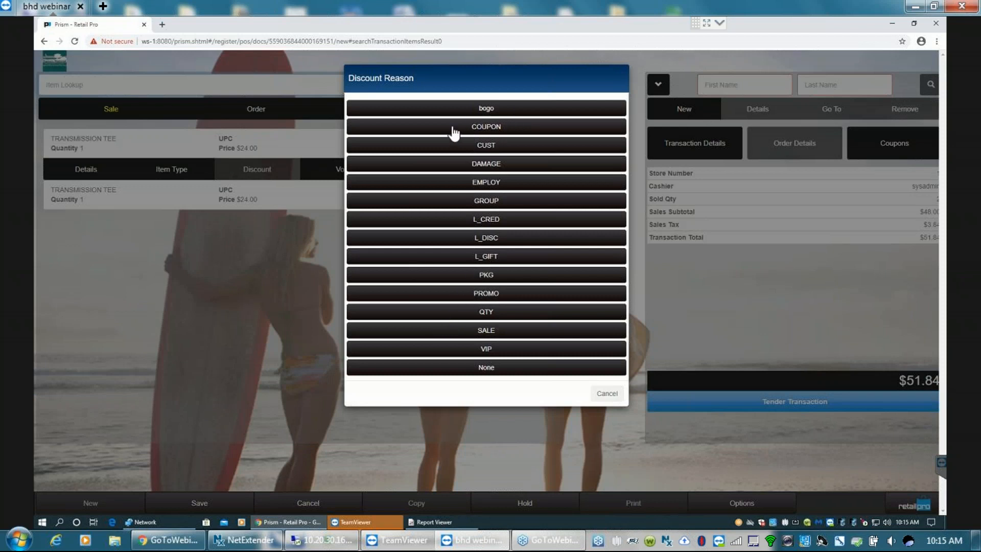
{"action": "left_click", "coordinate": [486, 127]}
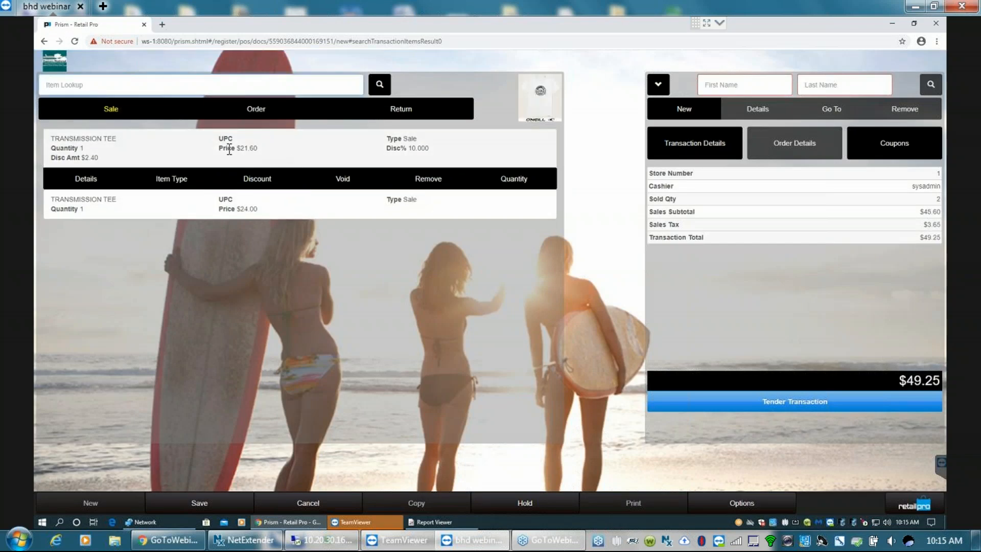
{"action": "double_click", "coordinate": [426, 148]}
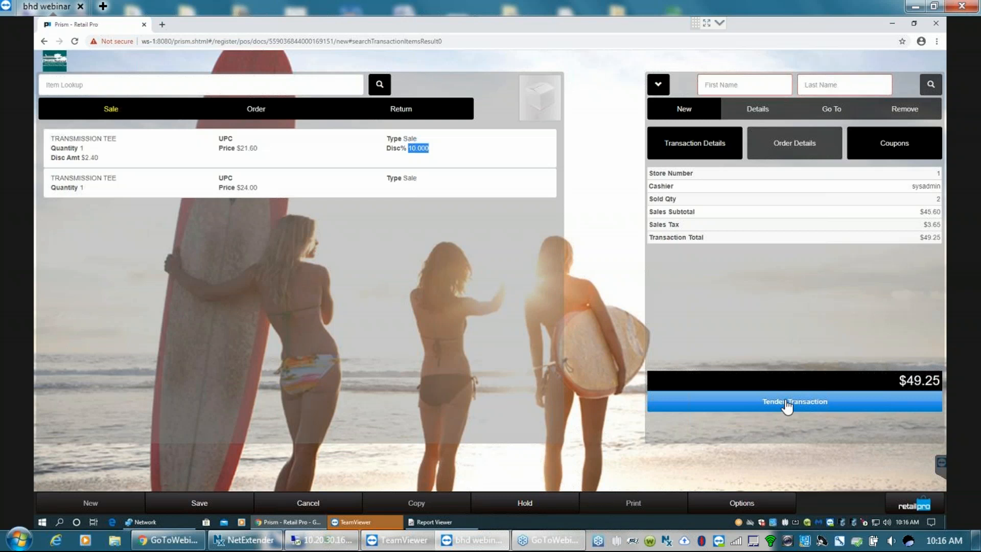
- Tender the transaction and request 1:1 gift receipts with both Transmission Tees marked as gift items
{"action": "left_click", "coordinate": [813, 404]}
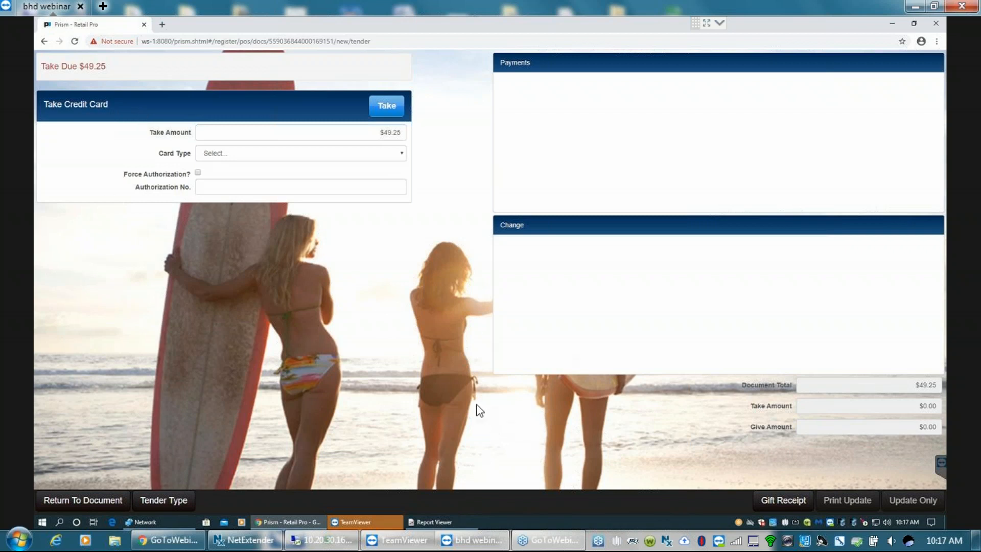
{"action": "left_click", "coordinate": [790, 499]}
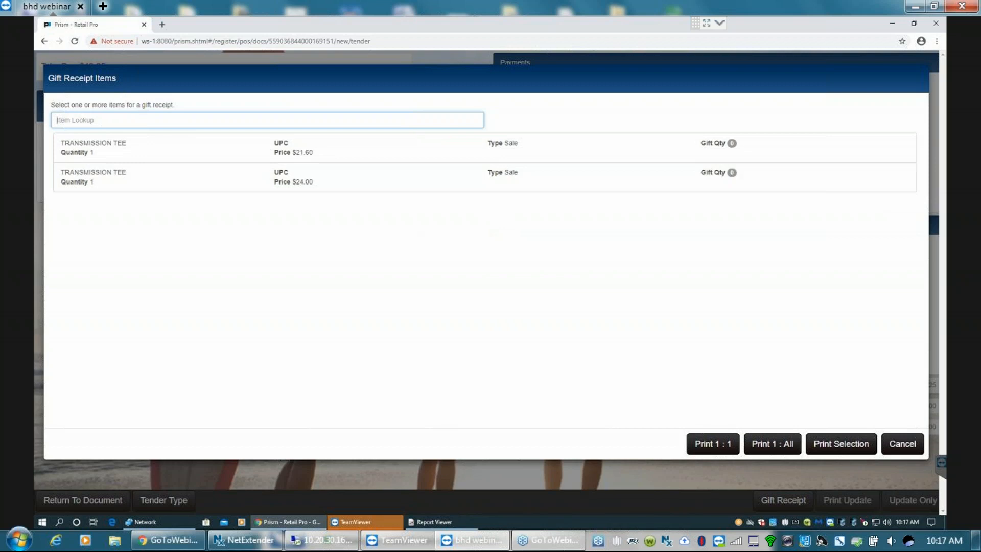
{"action": "left_click", "coordinate": [97, 177]}
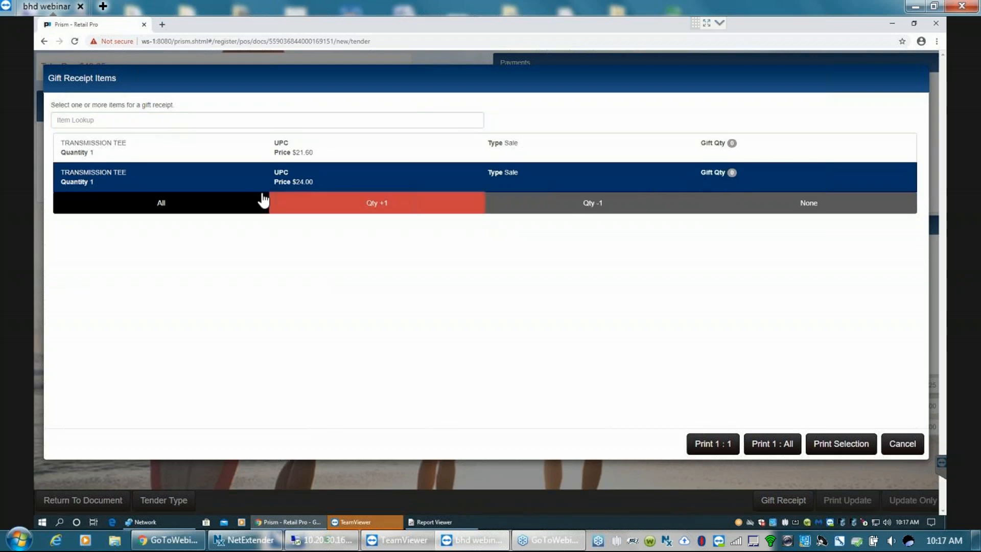
{"action": "left_click", "coordinate": [220, 202]}
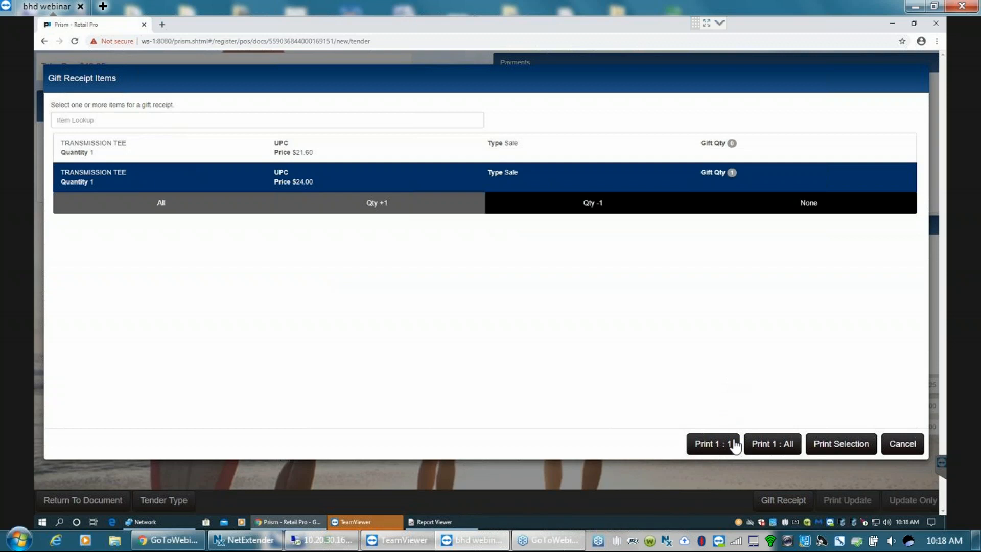
{"action": "left_click", "coordinate": [113, 145]}
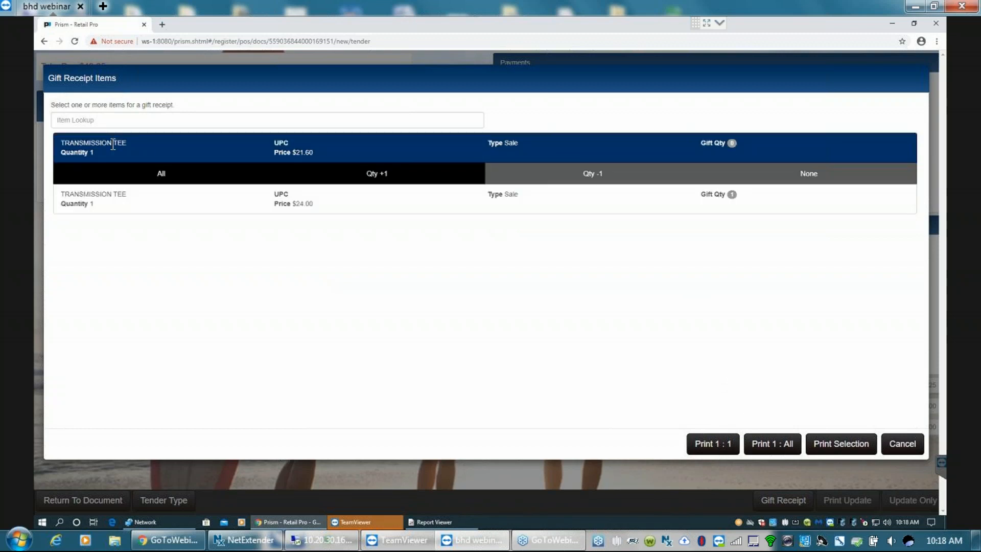
{"action": "left_click", "coordinate": [160, 174]}
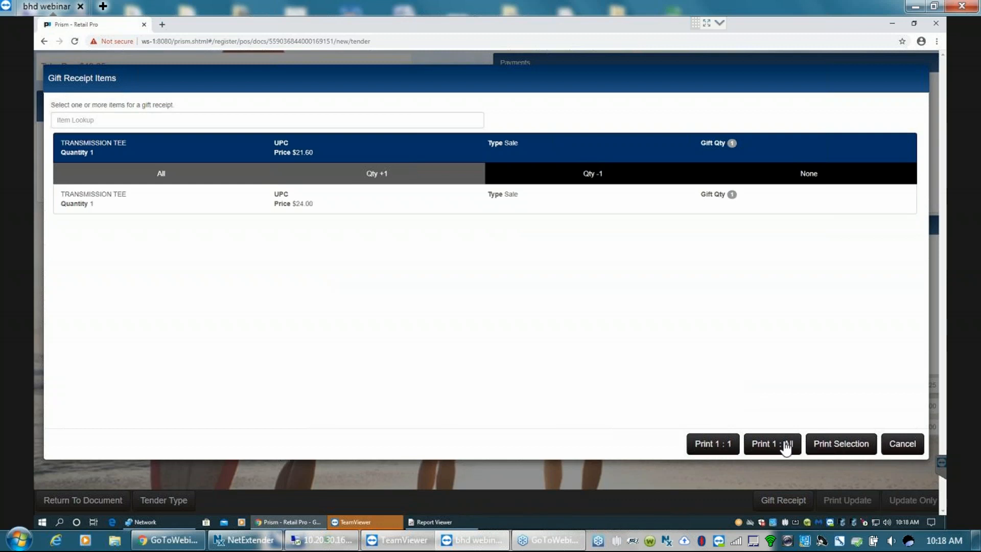
{"action": "left_click", "coordinate": [710, 444]}
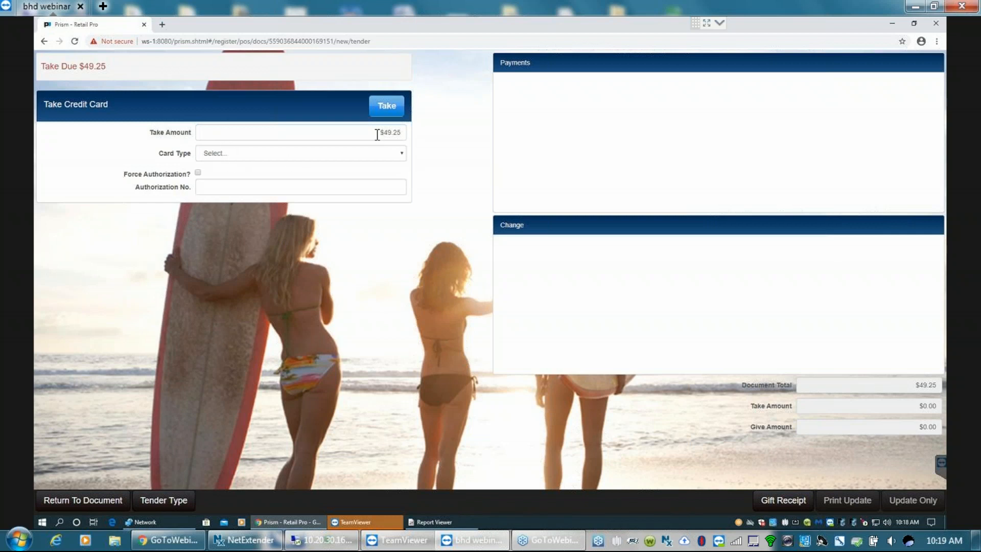
- Take $49.25 by credit card with American Express as the card type
{"action": "left_click", "coordinate": [402, 153]}
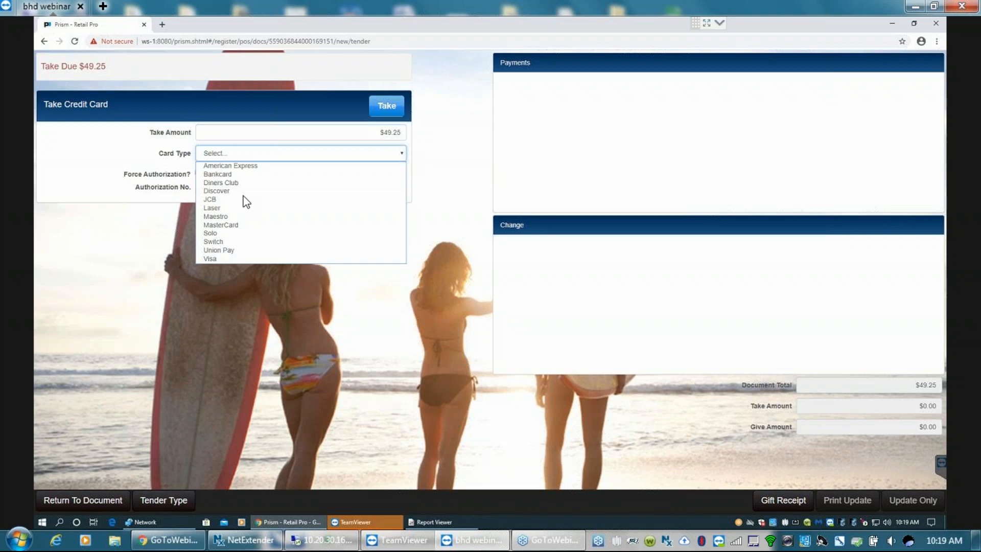
{"action": "left_click", "coordinate": [225, 166]}
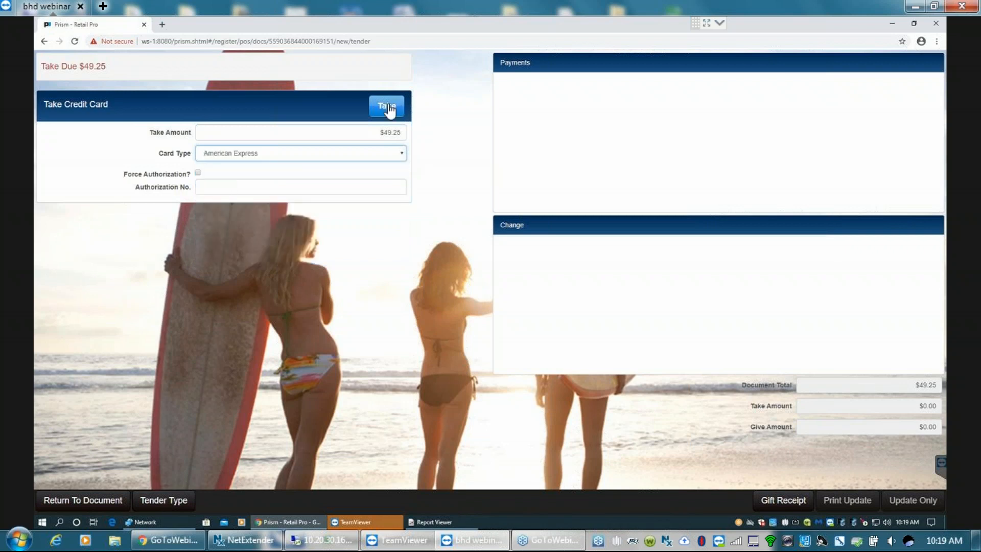
{"action": "left_click", "coordinate": [388, 108]}
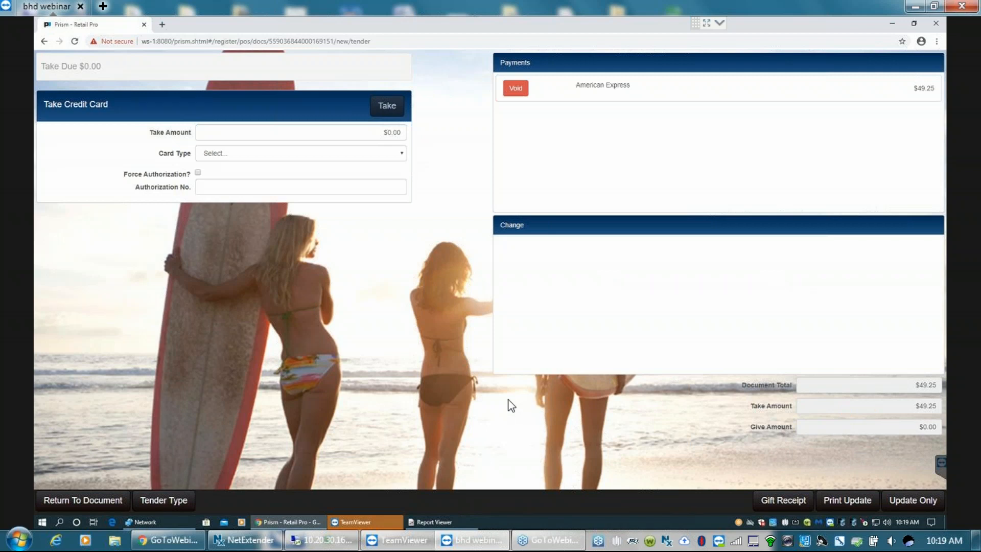
- Complete the card sale, previewing the sales receipt and the gift receipt without printing either one
{"action": "left_click", "coordinate": [847, 499]}
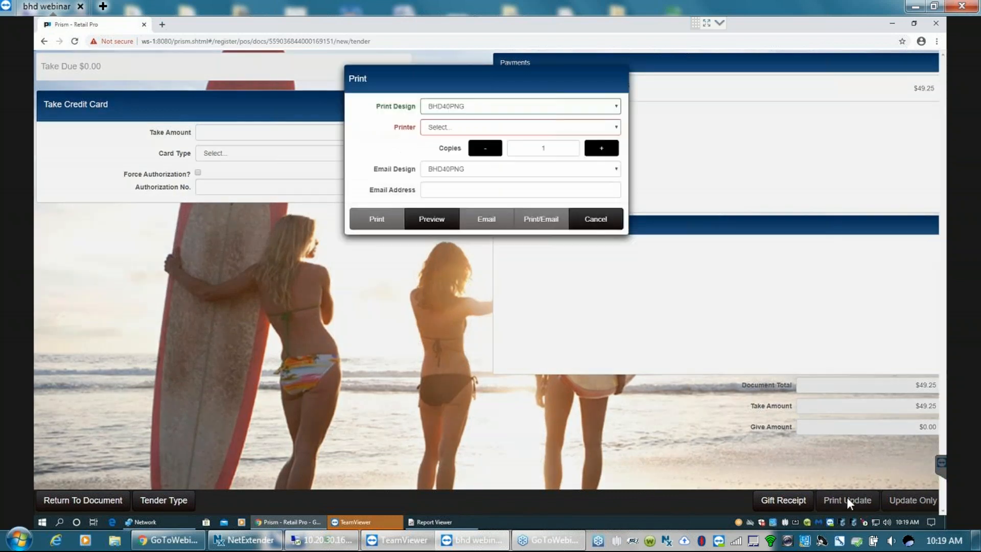
{"action": "left_click", "coordinate": [430, 221]}
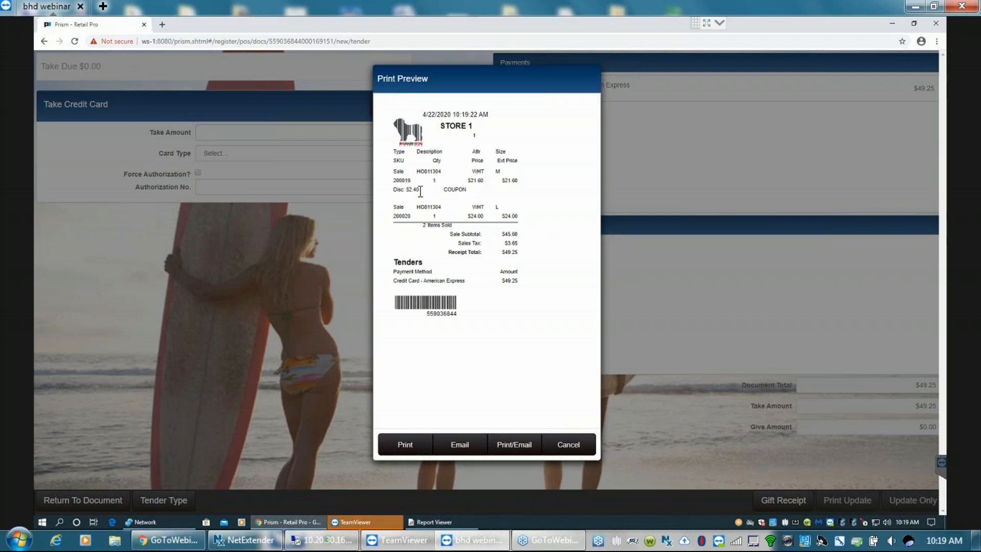
{"action": "mouse_move", "coordinate": [415, 192]}
{"action": "left_mouse_down"}
{"action": "mouse_move", "coordinate": [406, 193]}
{"action": "mouse_move", "coordinate": [421, 193]}
{"action": "left_mouse_up"}
{"action": "left_click", "coordinate": [568, 444]}
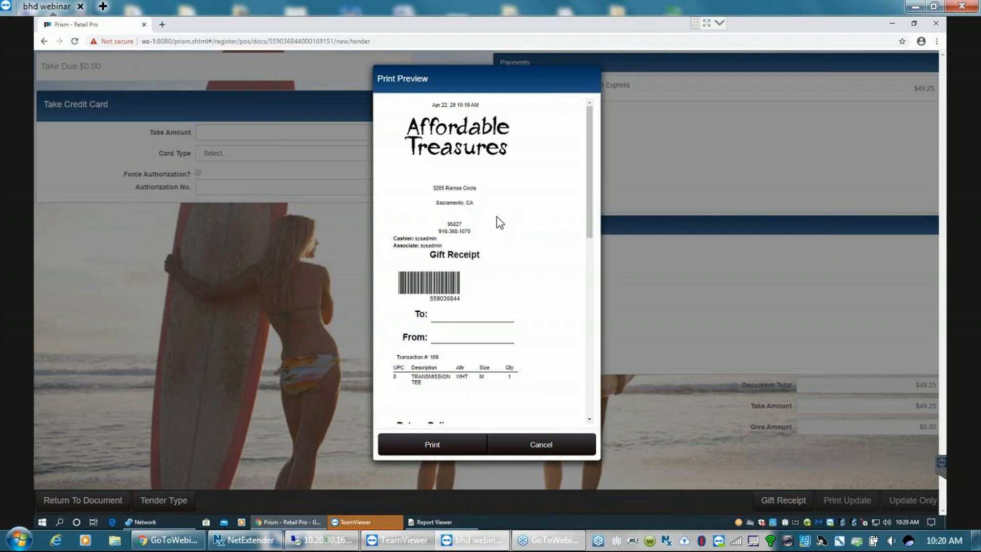
{"action": "left_click", "coordinate": [534, 446]}
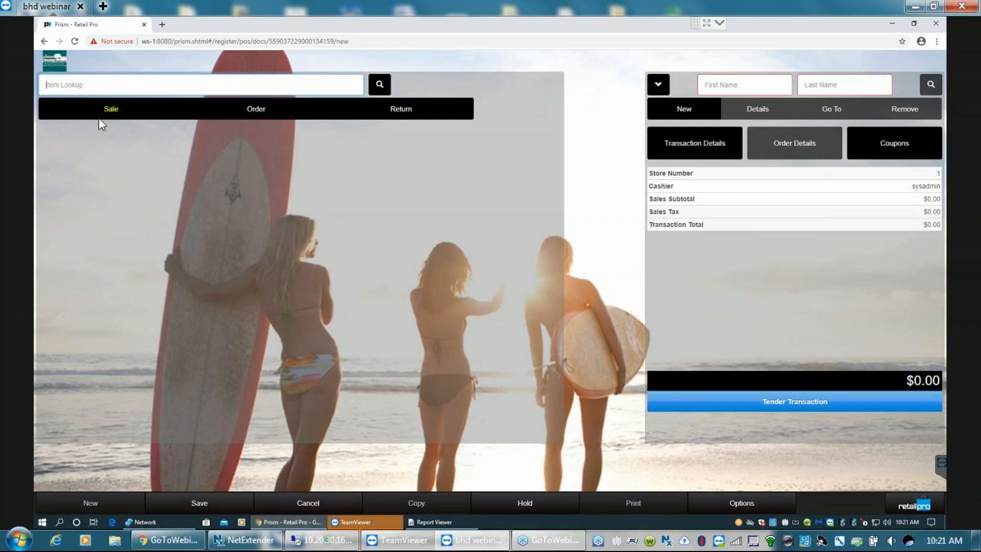
- Cancel the empty new transaction and open Transaction Lookup
{"action": "left_click", "coordinate": [308, 504]}
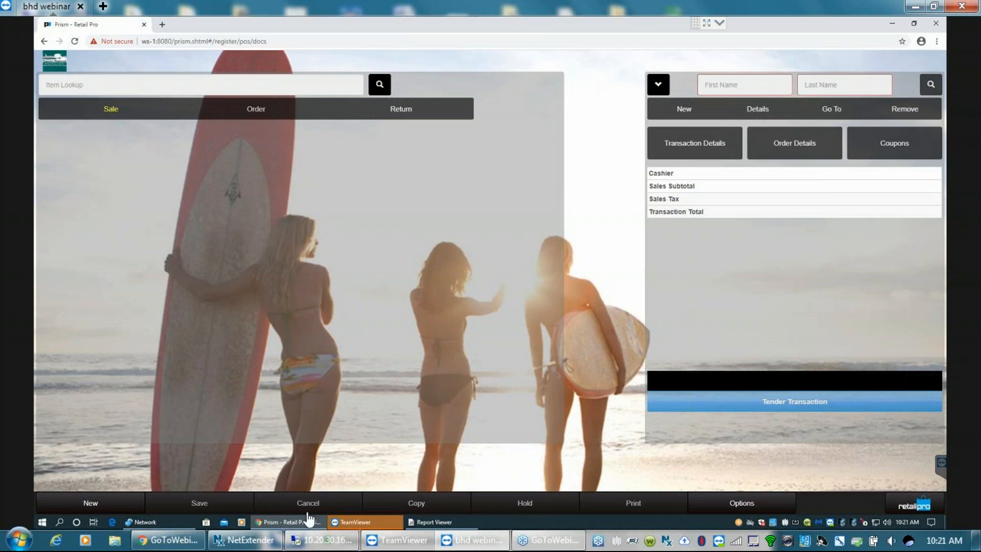
{"action": "left_click", "coordinate": [746, 505]}
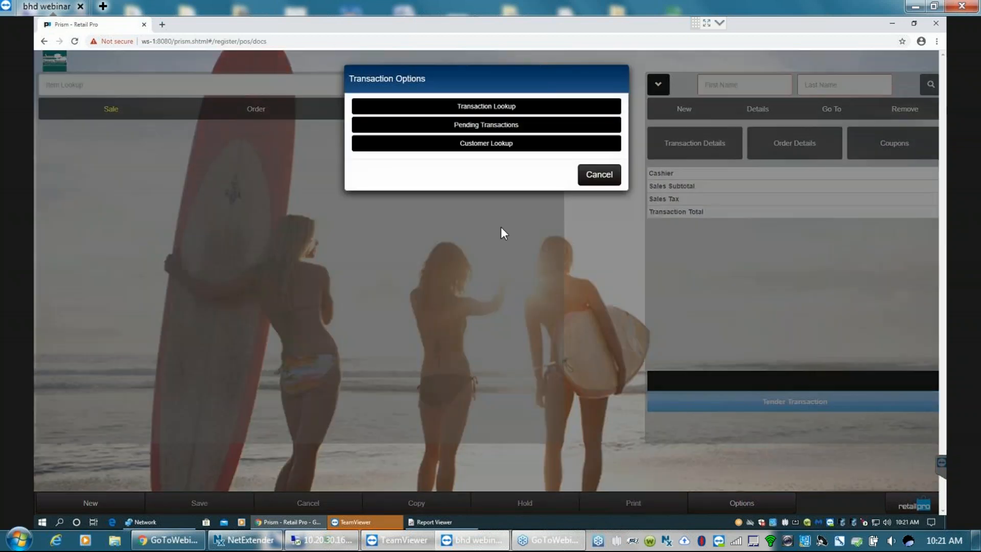
{"action": "left_click", "coordinate": [495, 108]}
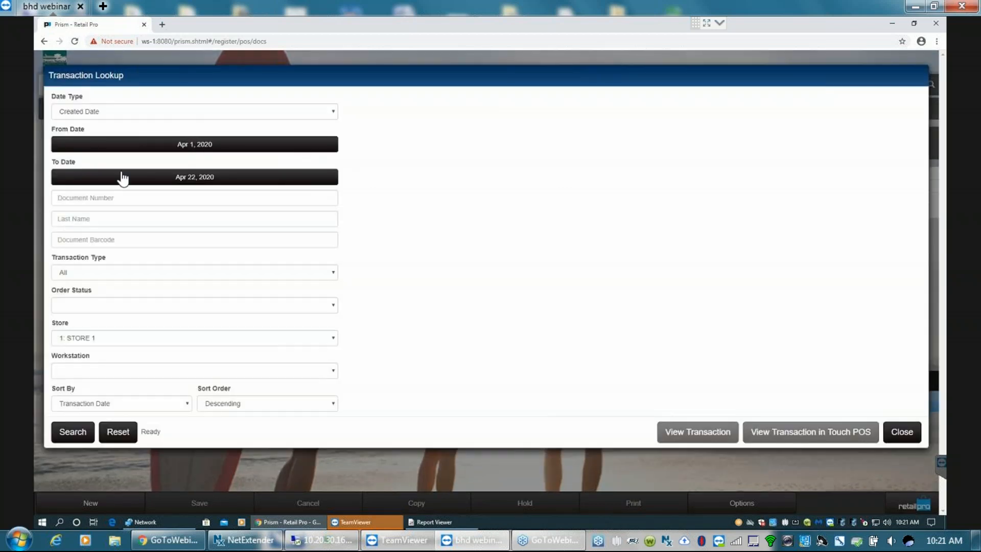
- Search Store 1 for transactions of all types with the From Date set to Apr 22, 2020
{"action": "left_click", "coordinate": [313, 147]}
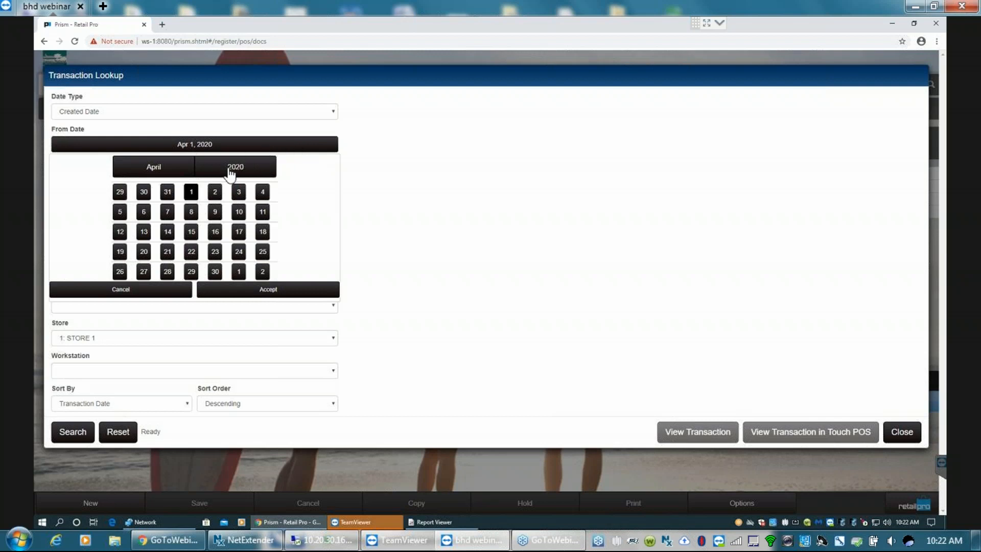
{"action": "left_click", "coordinate": [193, 252]}
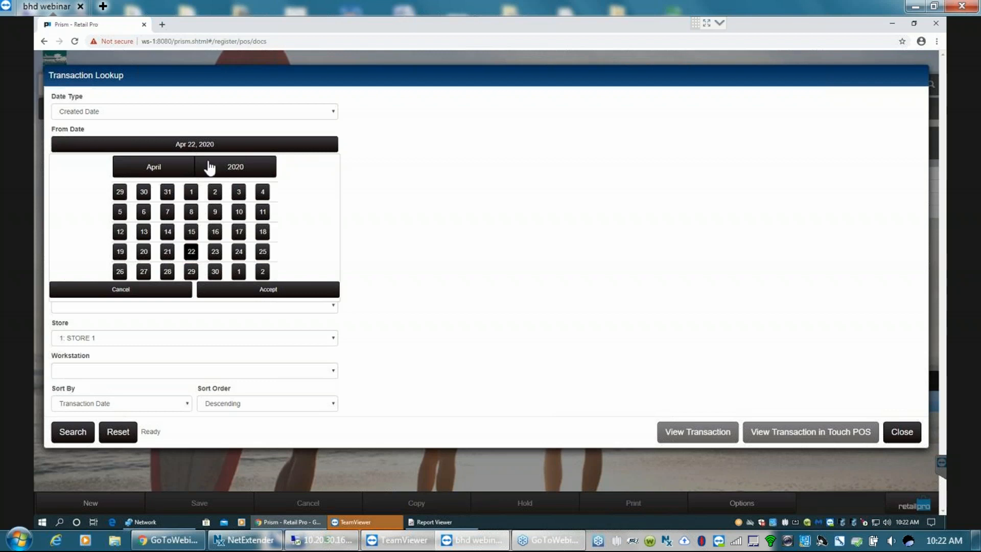
{"action": "left_click", "coordinate": [268, 289]}
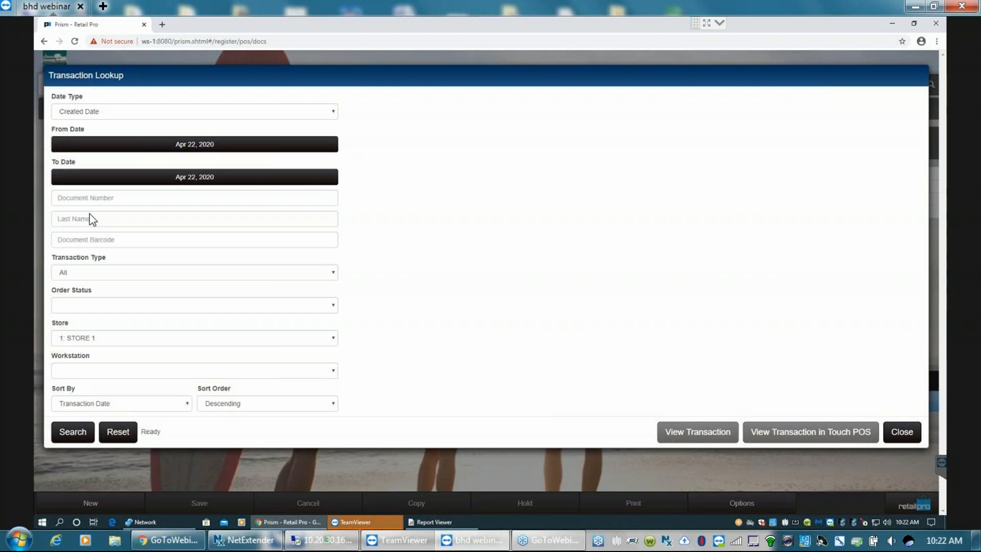
{"action": "left_click", "coordinate": [335, 274]}
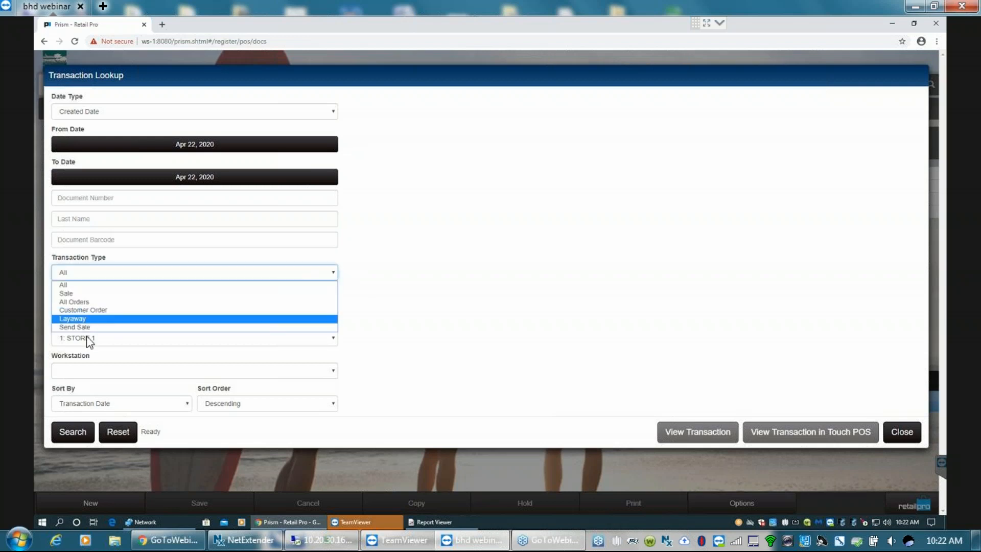
{"action": "left_click", "coordinate": [93, 255]}
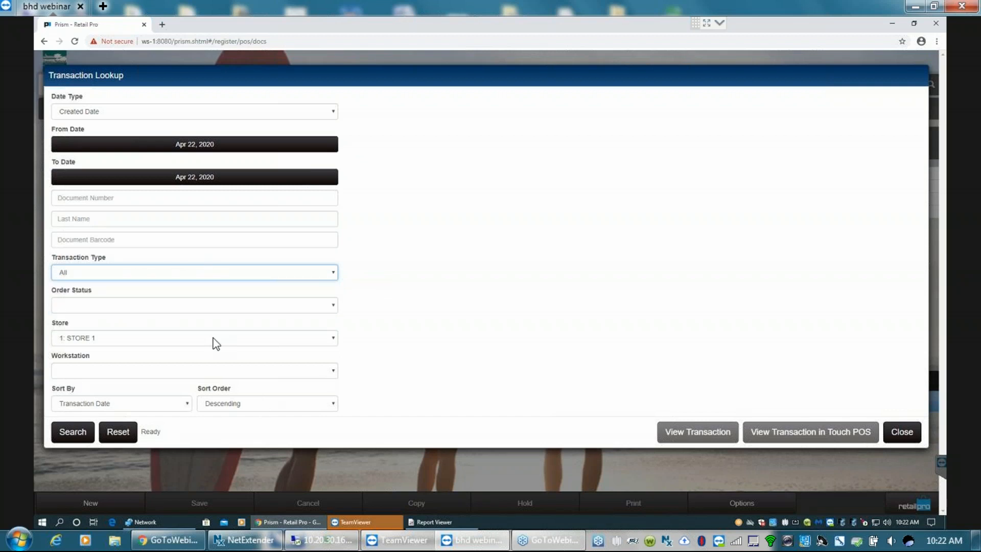
{"action": "left_click", "coordinate": [70, 432]}
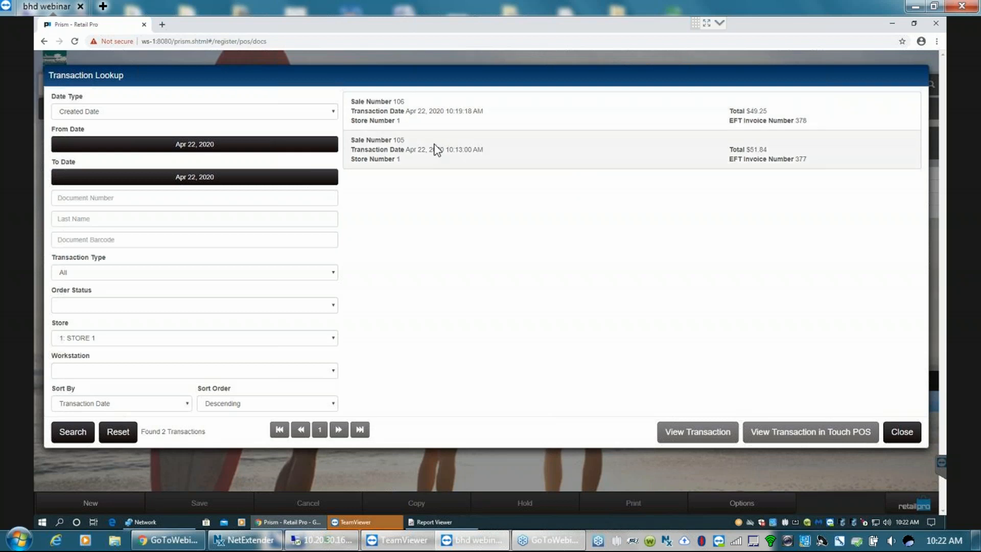
- Open the $51.84 sale from the lookup results and view its tender details
{"action": "left_click", "coordinate": [493, 159]}
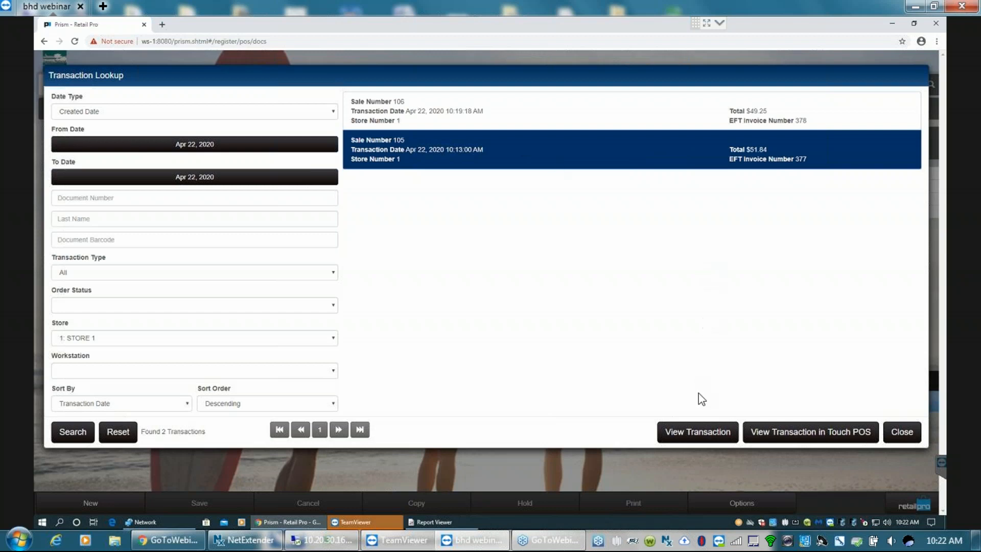
{"action": "left_click", "coordinate": [698, 432]}
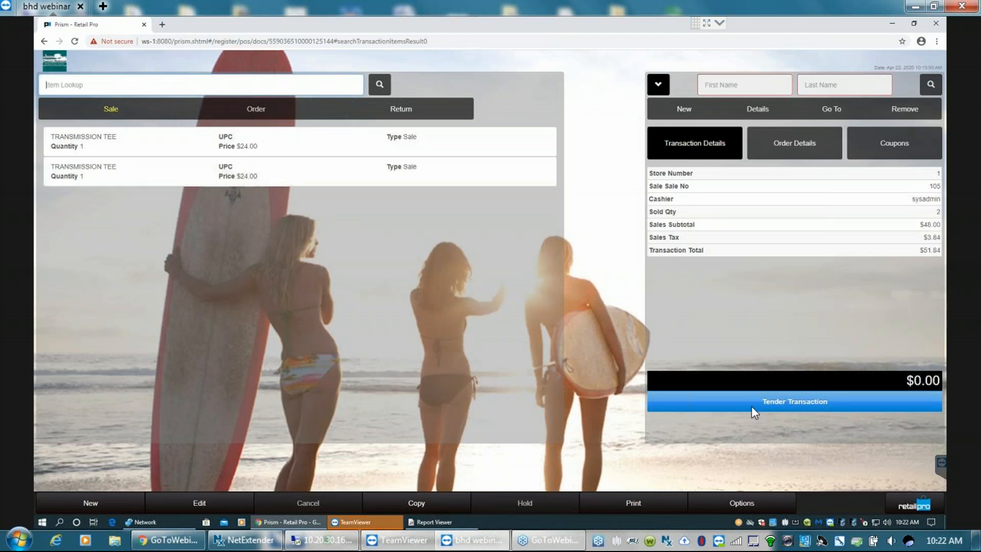
{"action": "left_click", "coordinate": [783, 400]}
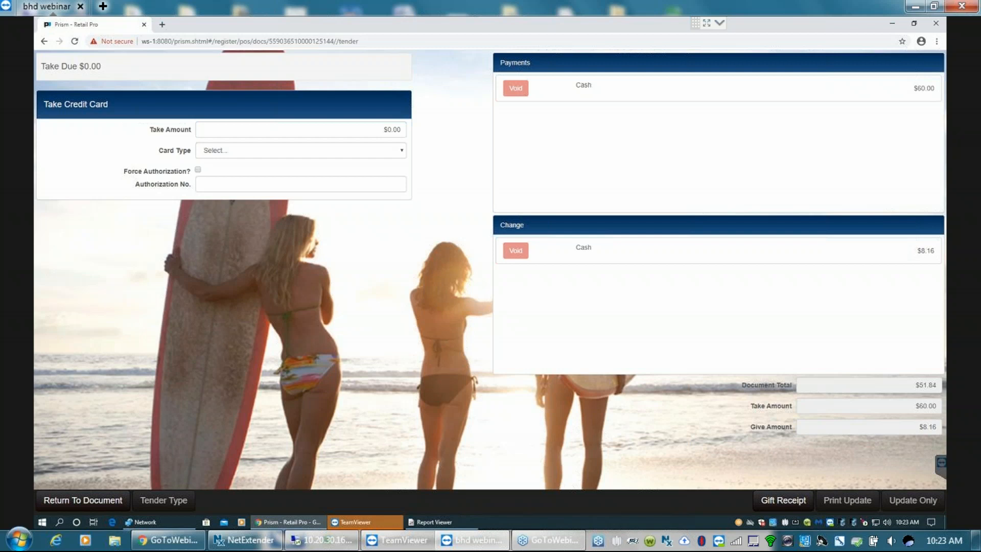
- Preview a 1:All gift receipt with the first Transmission Tee marked as a gift, scroll through it, and cancel printing
{"action": "left_click", "coordinate": [787, 502]}
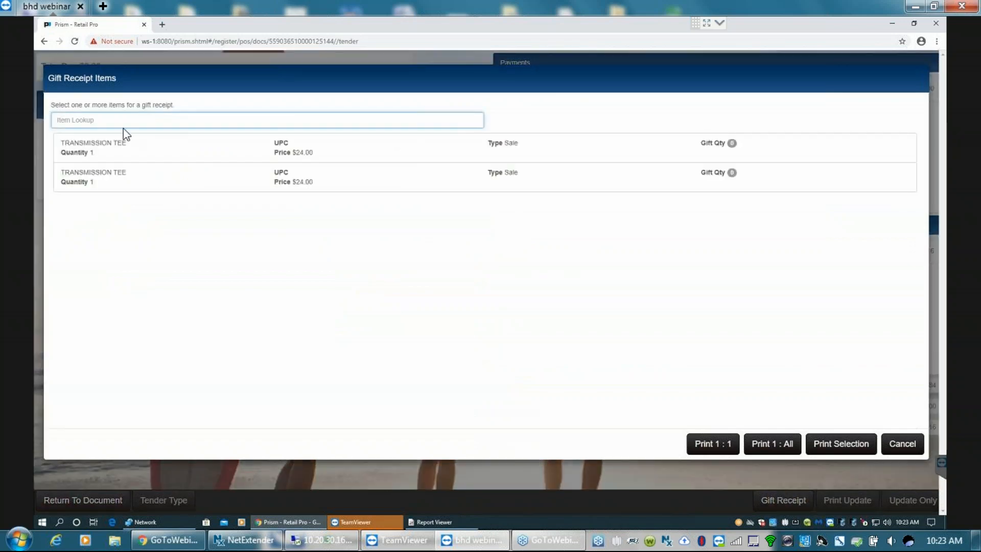
{"action": "left_click", "coordinate": [735, 152]}
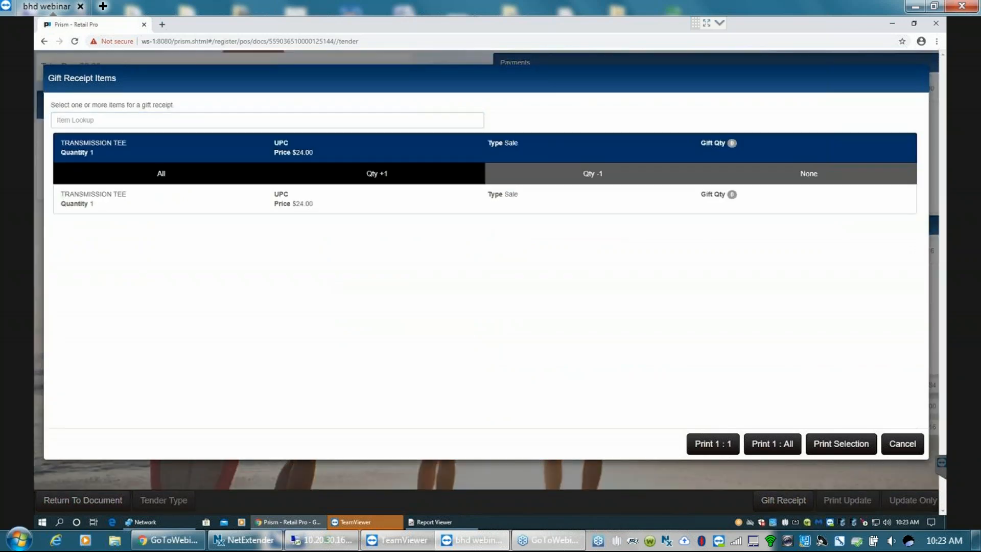
{"action": "left_click", "coordinate": [215, 184]}
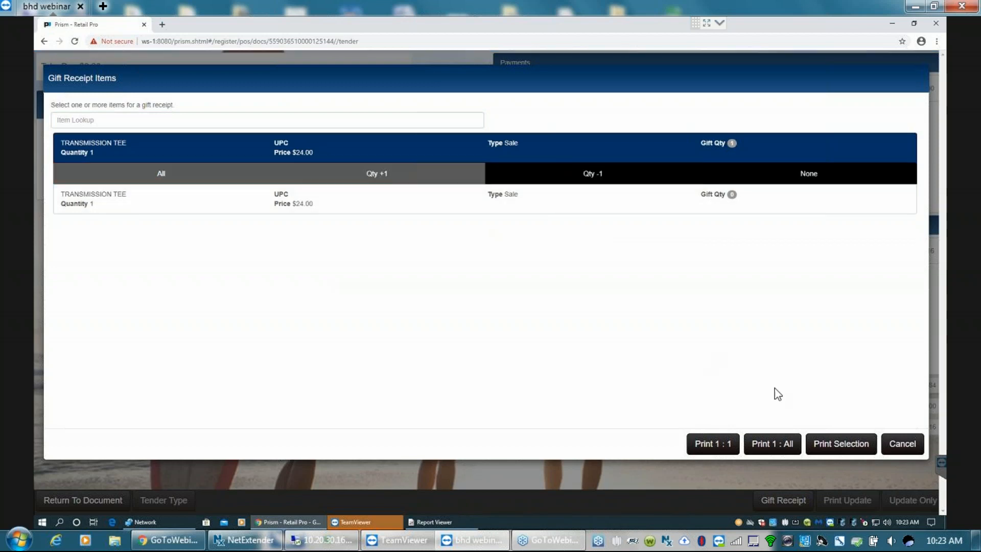
{"action": "left_click", "coordinate": [771, 445]}
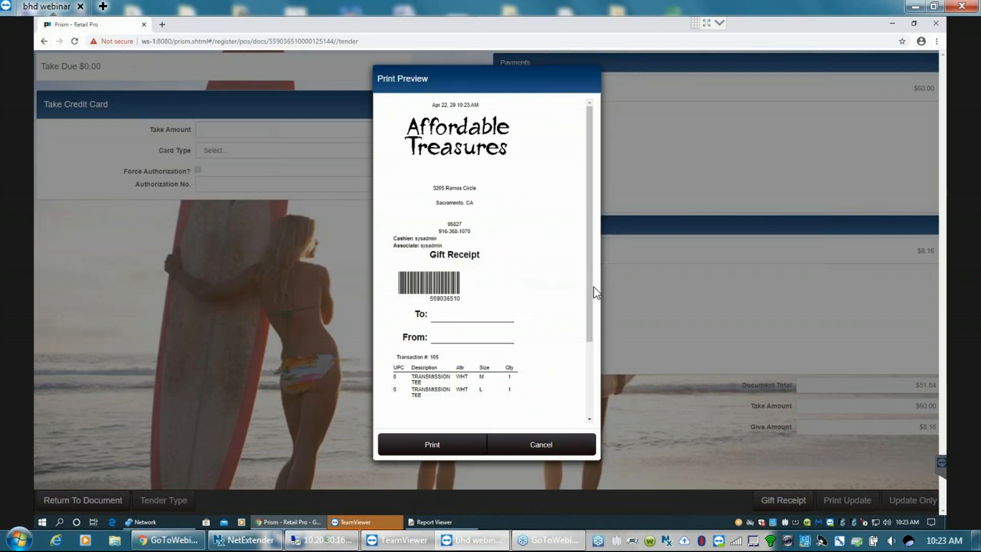
{"action": "left_click_drag", "start_coordinate": [587, 291], "coordinate": [584, 396]}
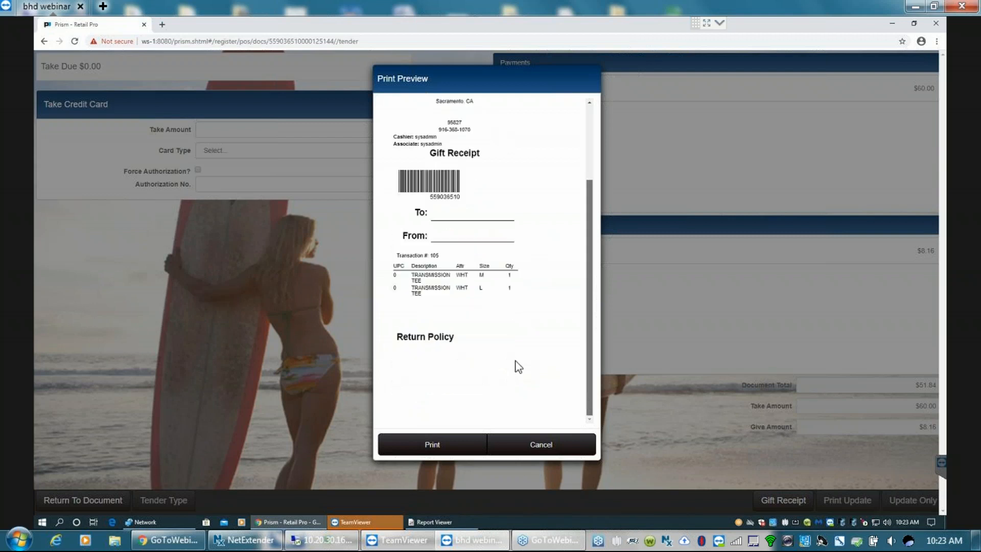
{"action": "left_click", "coordinate": [546, 443]}
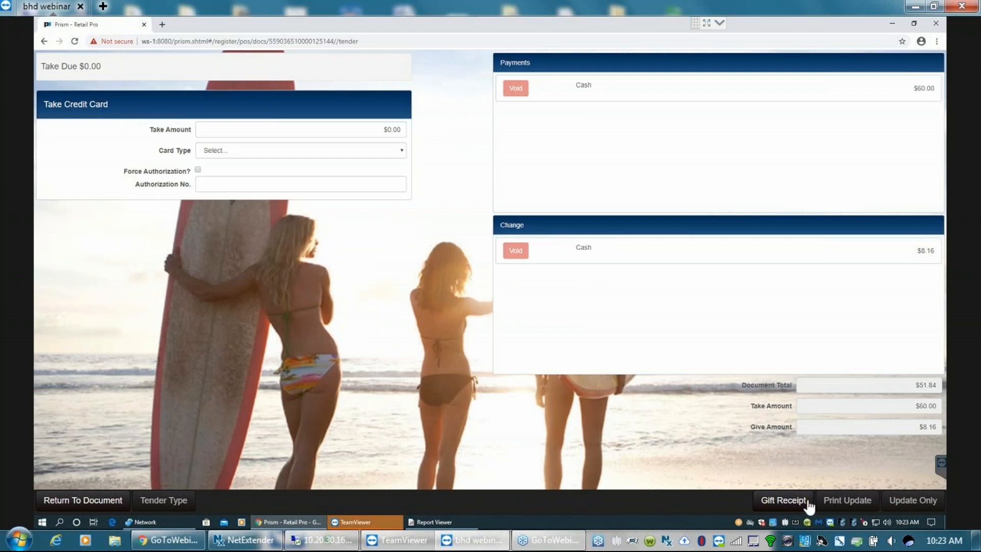
- Return to the sale document and preview its sales receipt in the BHD40PNG design without printing
{"action": "left_click", "coordinate": [83, 500]}
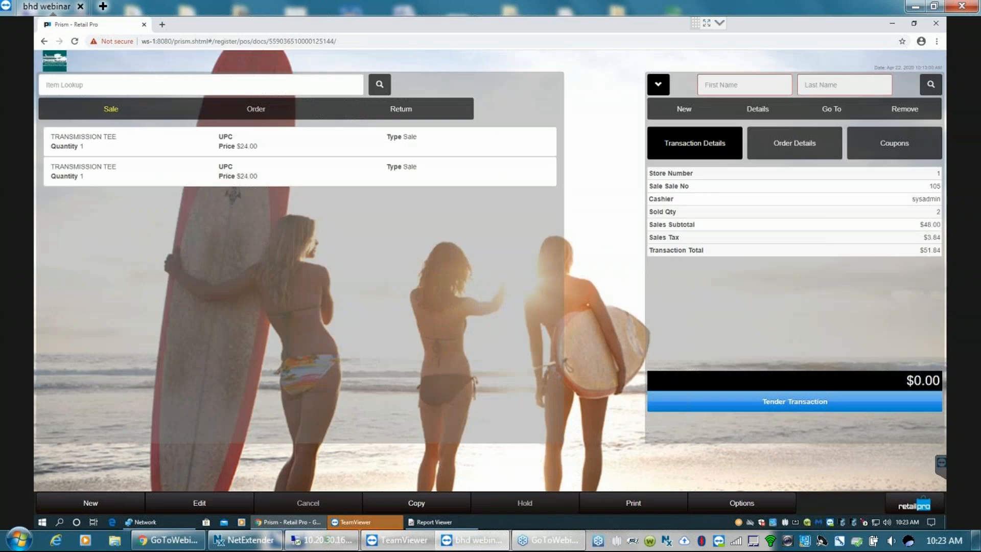
{"action": "left_click", "coordinate": [633, 504]}
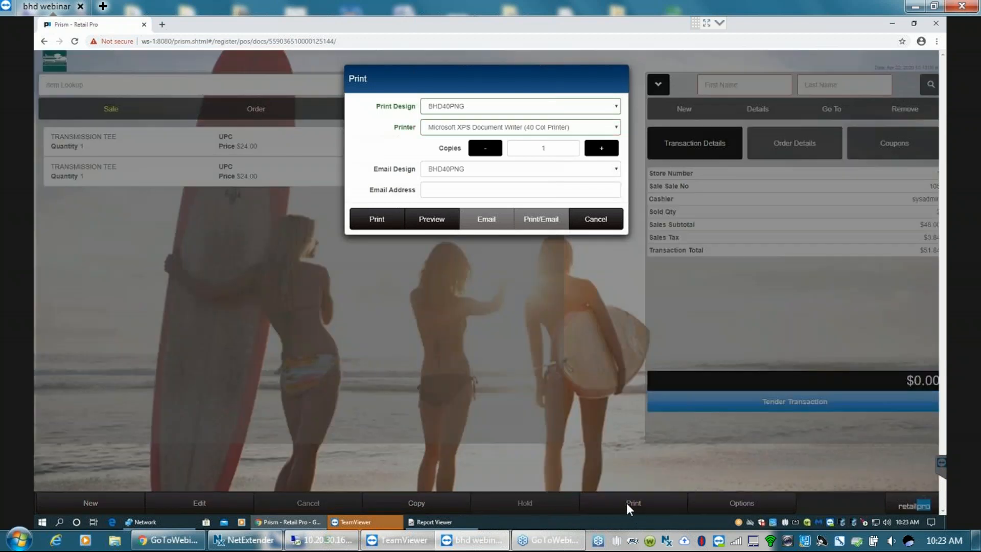
{"action": "left_click", "coordinate": [431, 220]}
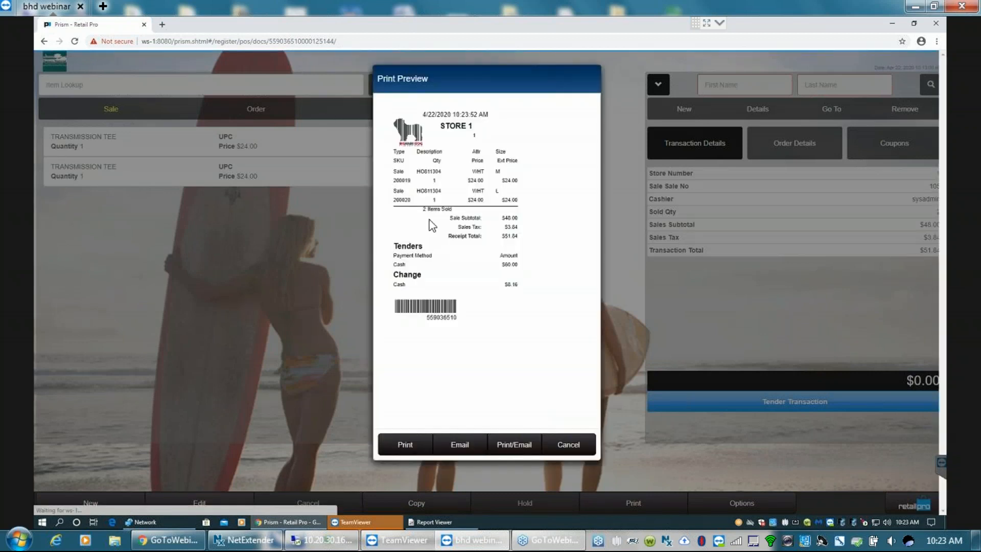
{"action": "left_click", "coordinate": [569, 446]}
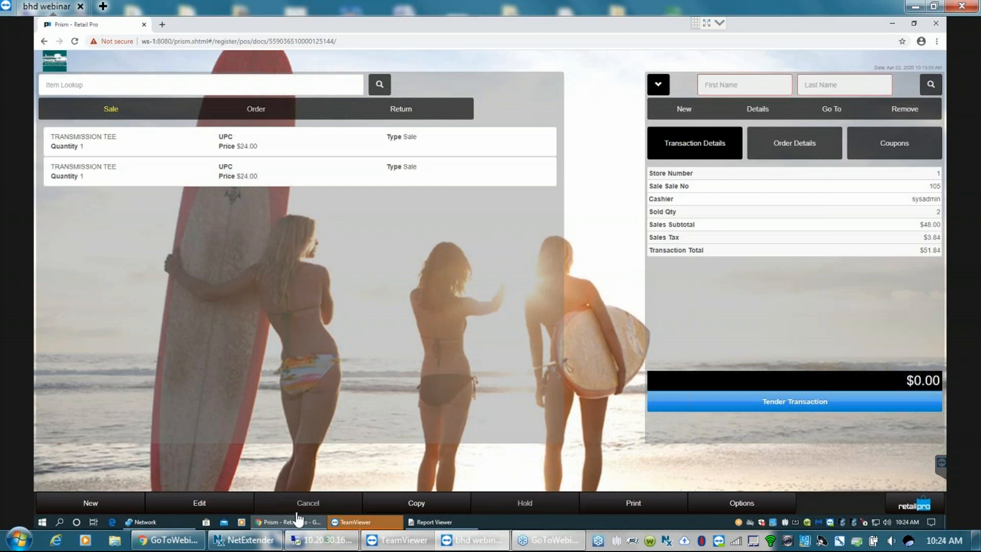
- Start a new transaction, set the item type to Return, and enter item 200022
{"action": "left_click", "coordinate": [87, 503]}
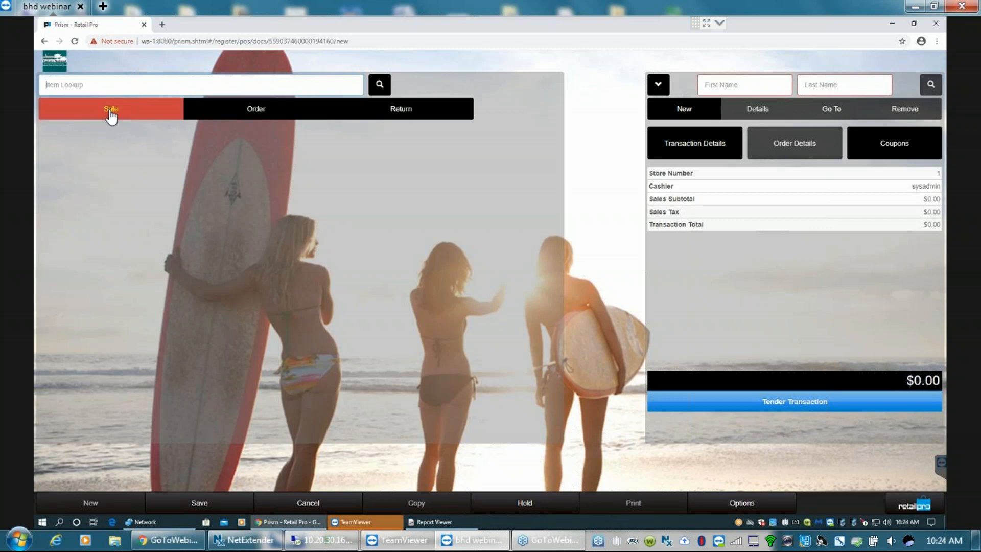
{"action": "left_click", "coordinate": [406, 114]}
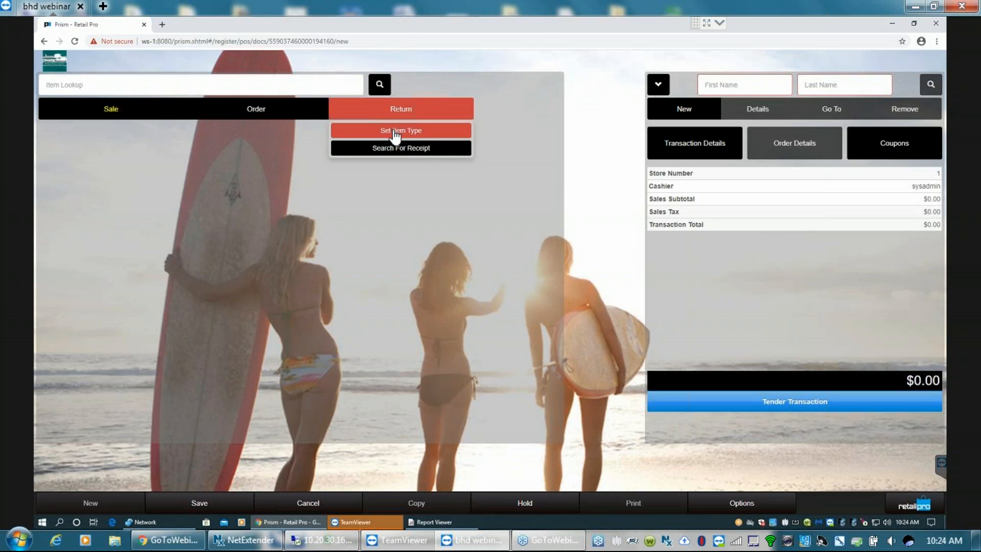
{"action": "left_click", "coordinate": [396, 133]}
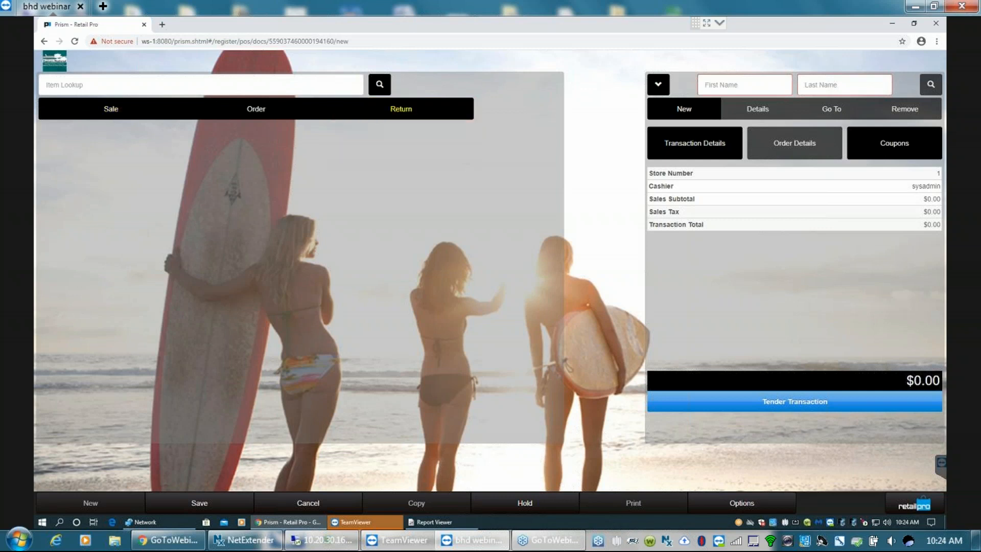
{"action": "left_click", "coordinate": [70, 81]}
{"action": "type", "text": "2000"}
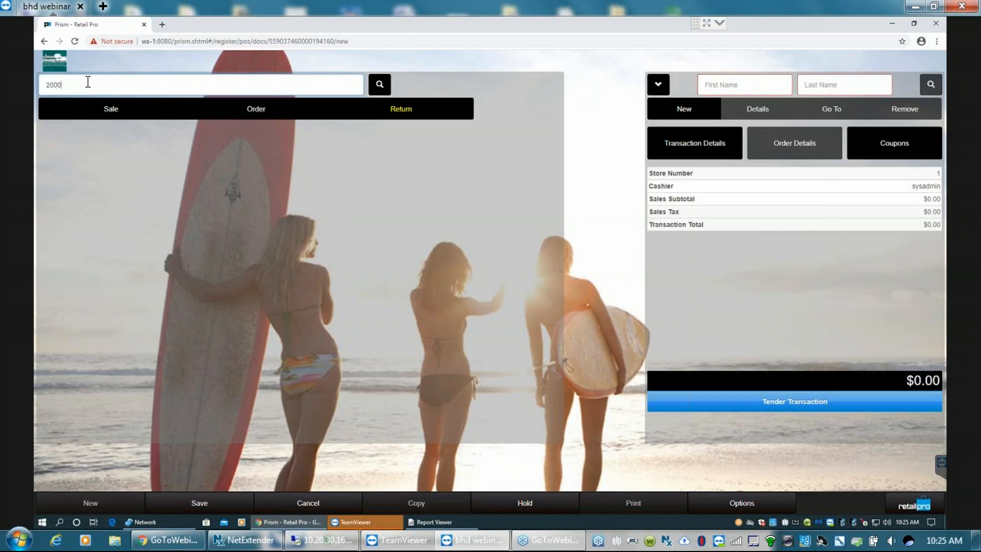
{"action": "type", "text": "22"}
{"action": "key", "text": "Return"}
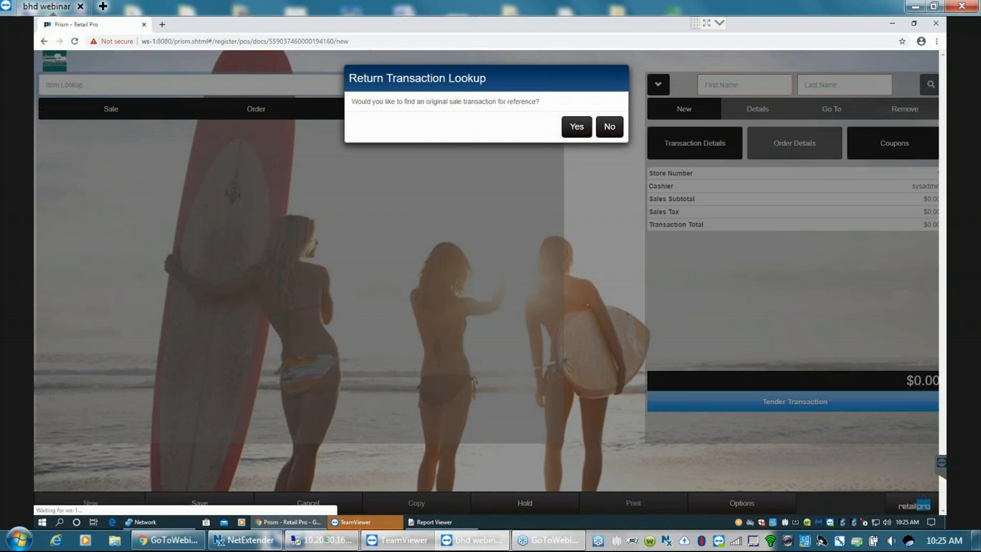
- Accept finding an original sale for reference and set the transaction filter's To Date to Apr 21, 2020
{"action": "left_click", "coordinate": [577, 128]}
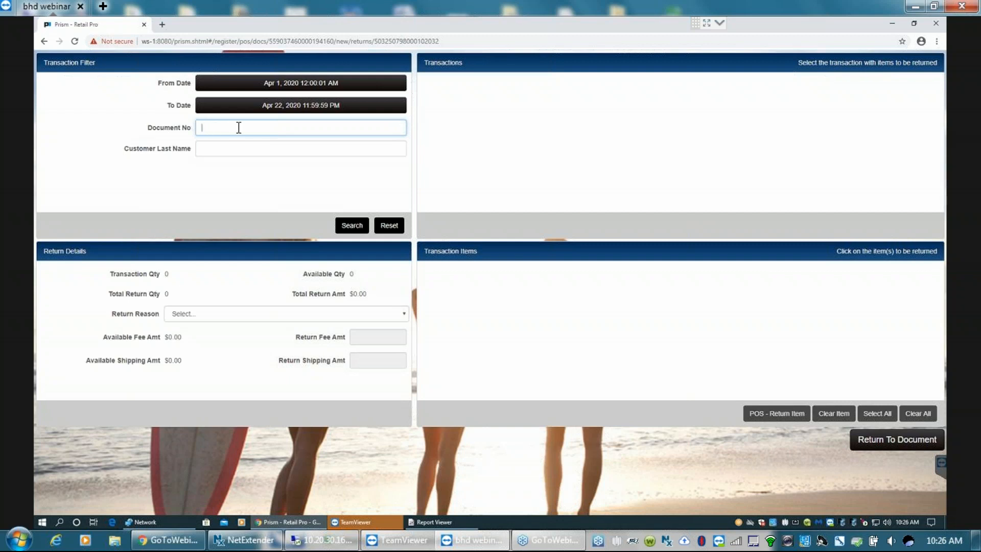
{"action": "left_click", "coordinate": [208, 148]}
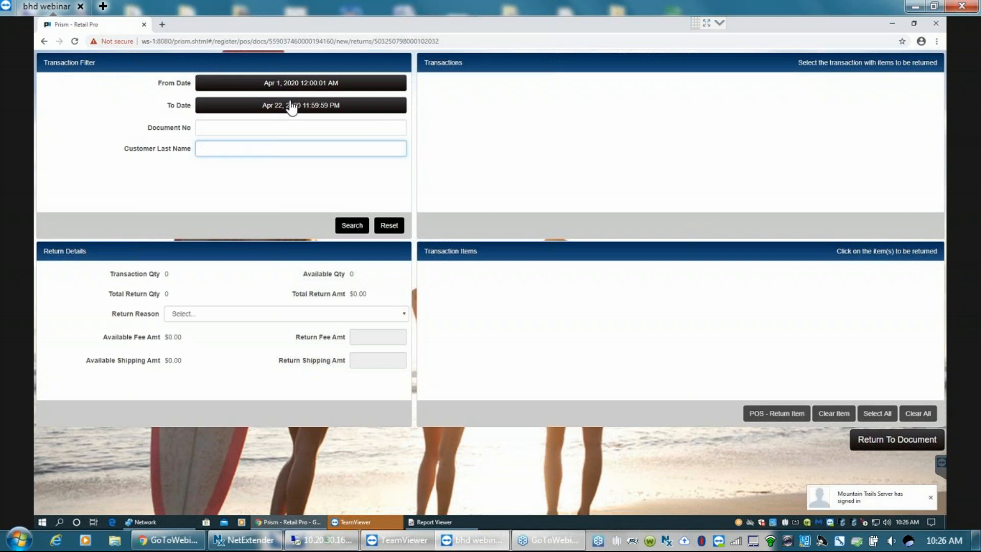
{"action": "left_click", "coordinate": [389, 109]}
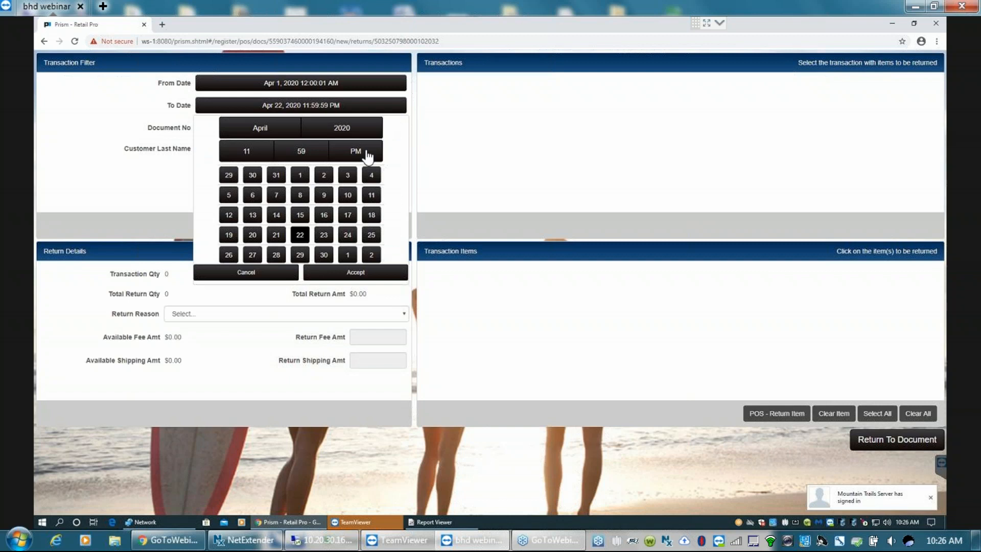
{"action": "left_click", "coordinate": [277, 235]}
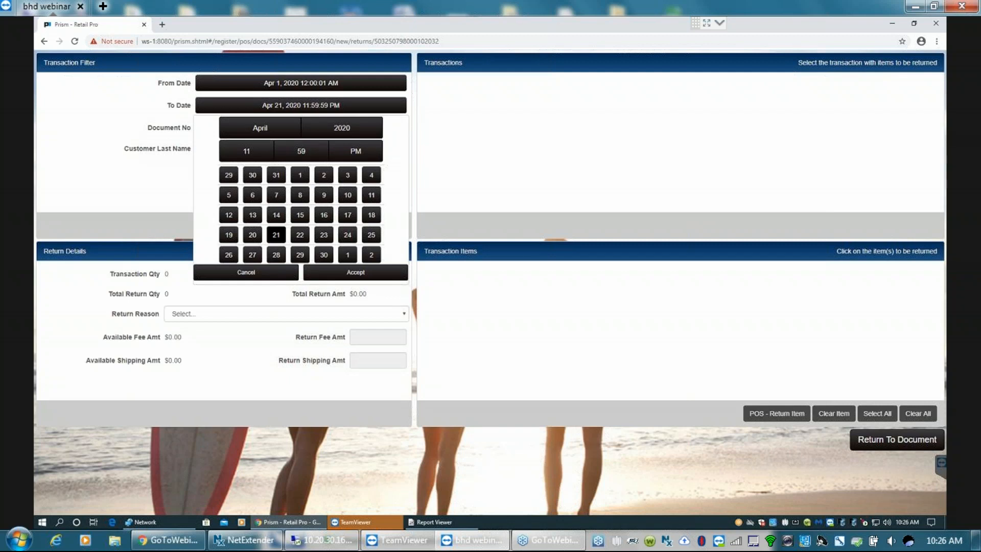
{"action": "left_click", "coordinate": [355, 272]}
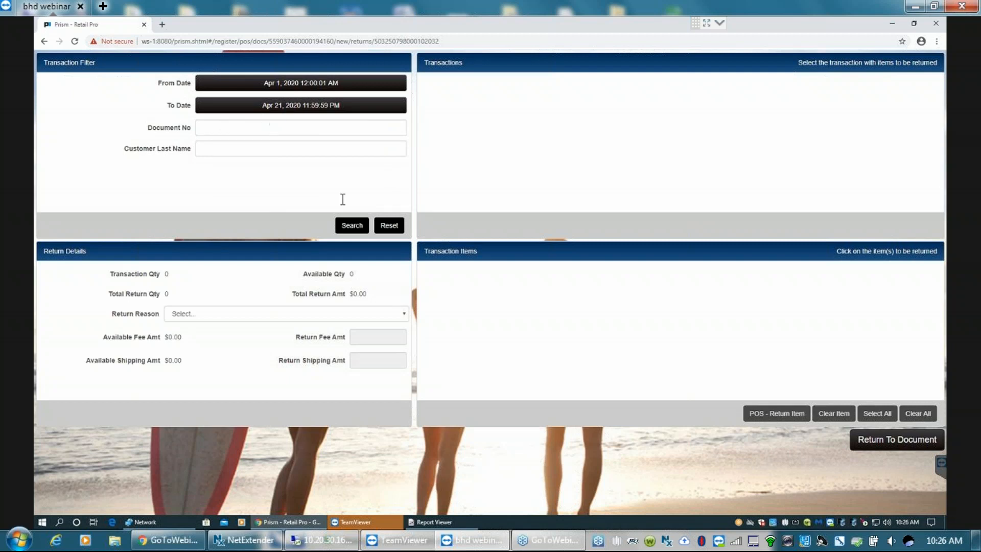
- Search for original sales and select the $232.20 transaction to list its items for return
{"action": "left_click", "coordinate": [351, 225]}
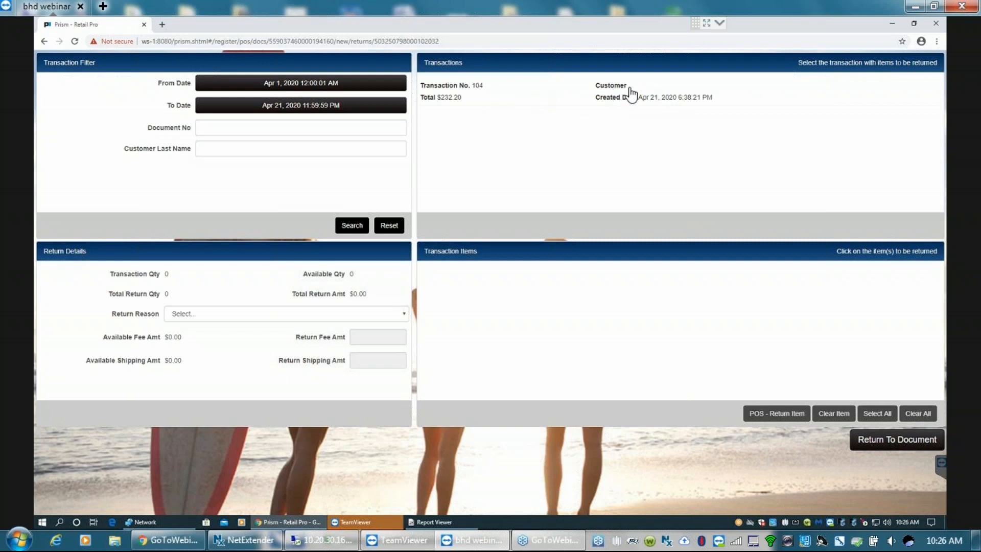
{"action": "left_click", "coordinate": [482, 92]}
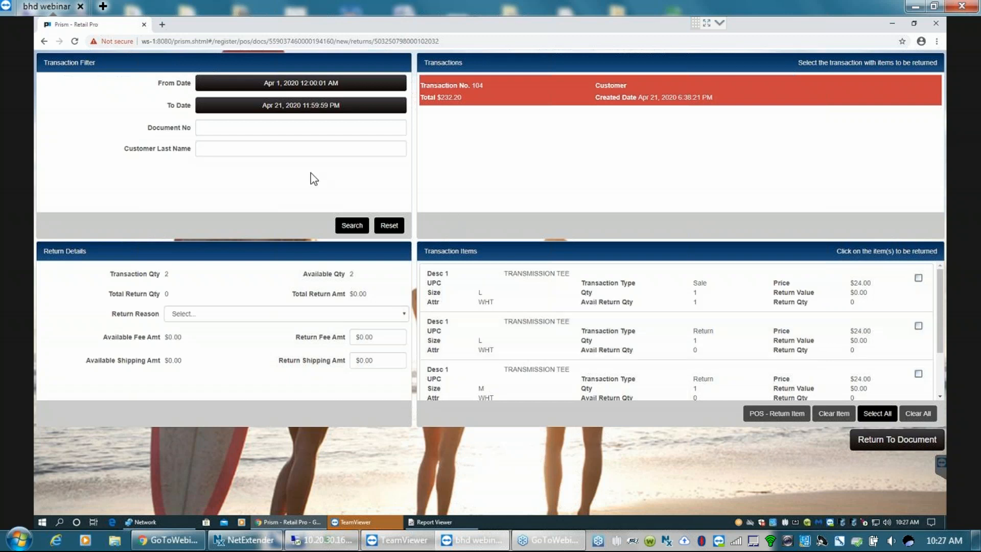
{"action": "left_click", "coordinate": [206, 128]}
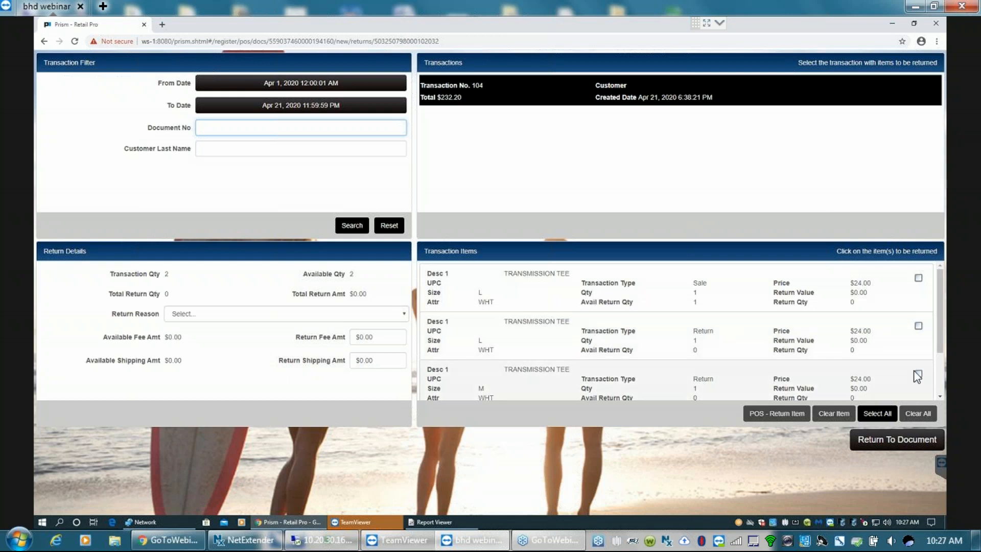
- Try to mark the size L Transmission Tee line with transaction type Return as an item to return
{"action": "left_click", "coordinate": [940, 396]}
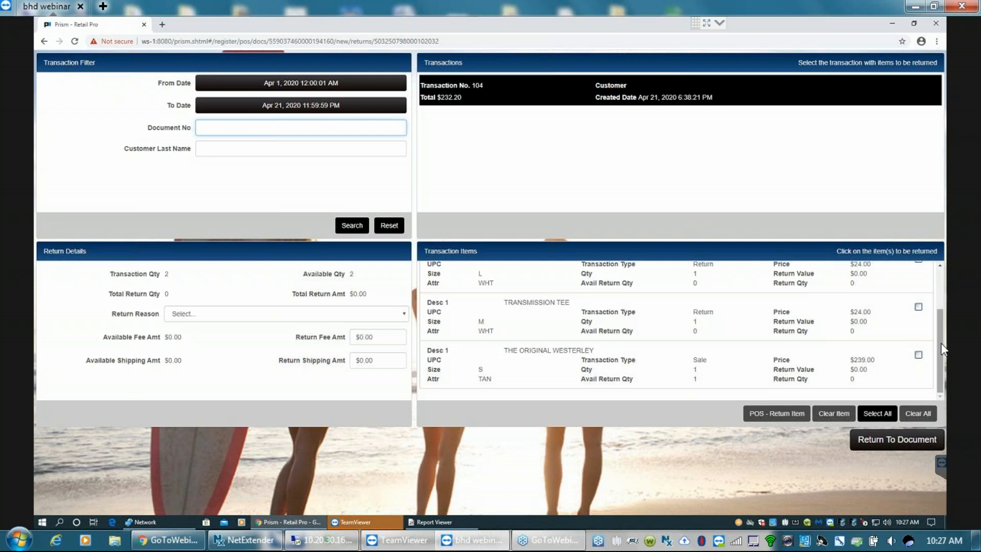
{"action": "scroll", "coordinate": [943, 295], "scroll_direction": "up", "scroll_amount": 2}
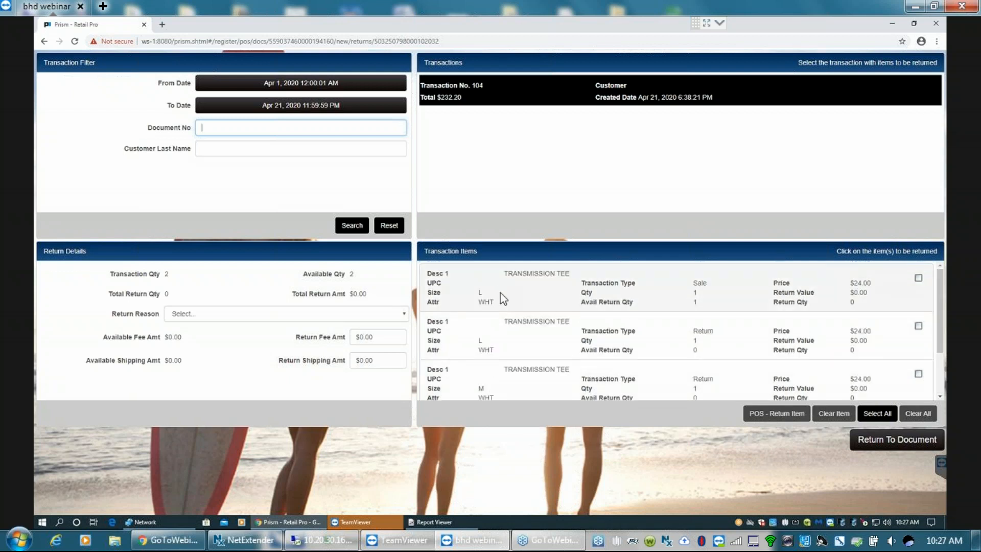
{"action": "left_click", "coordinate": [920, 326]}
{"action": "scroll", "coordinate": [921, 326], "scroll_direction": "down", "scroll_amount": 1}
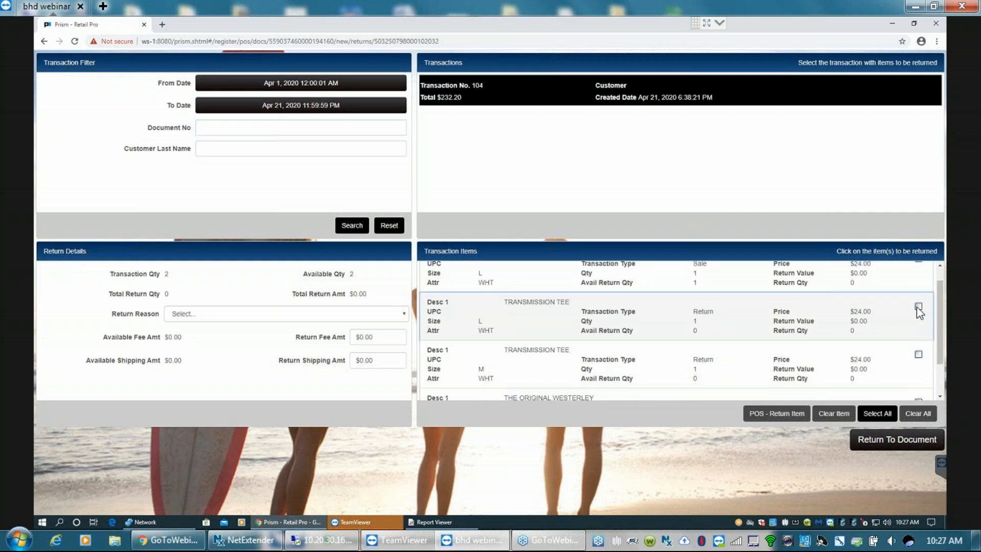
{"action": "left_click", "coordinate": [918, 307]}
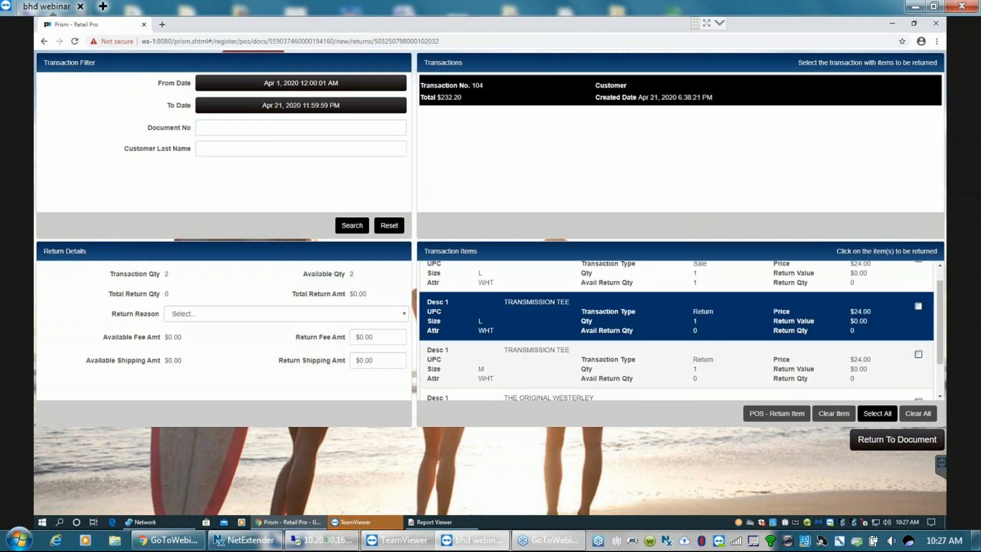
{"action": "left_click", "coordinate": [918, 306]}
{"action": "left_click", "coordinate": [918, 306]}
{"action": "left_click", "coordinate": [918, 306]}
{"action": "left_click", "coordinate": [888, 307]}
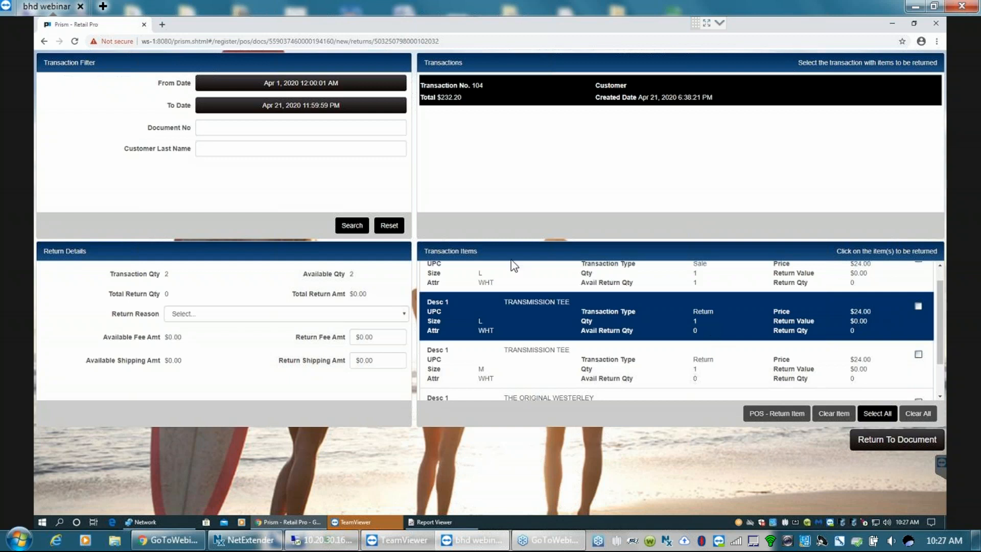
{"action": "left_click", "coordinate": [501, 99]}
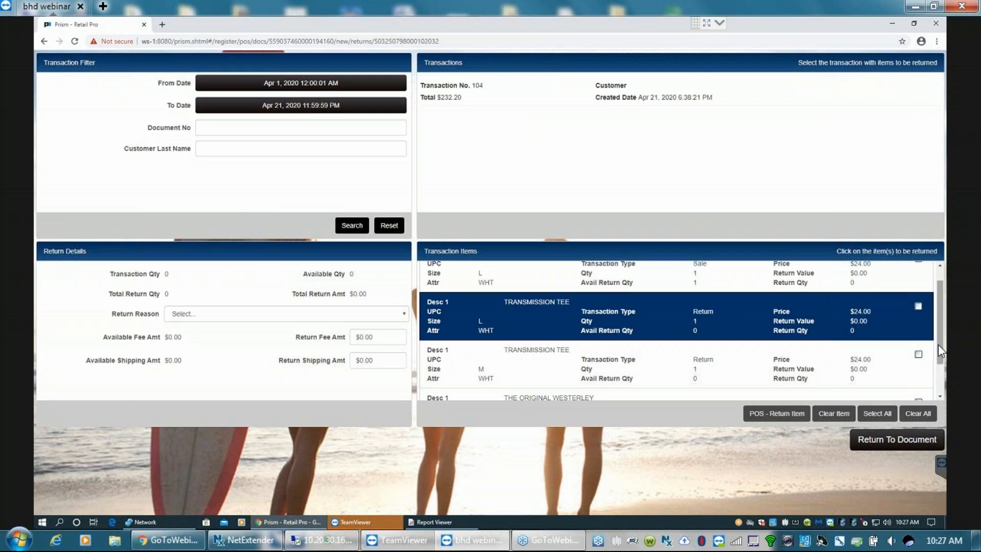
- Select the size L Transmission Tee line with transaction type Sale and mark it as a returned item
{"action": "scroll", "coordinate": [943, 296], "scroll_direction": "up", "scroll_amount": 1}
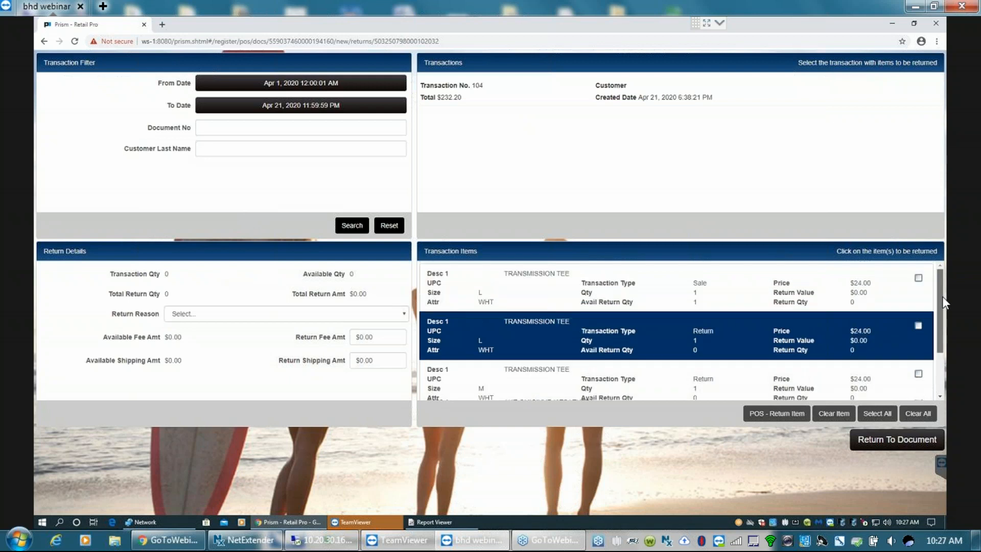
{"action": "left_click", "coordinate": [809, 289]}
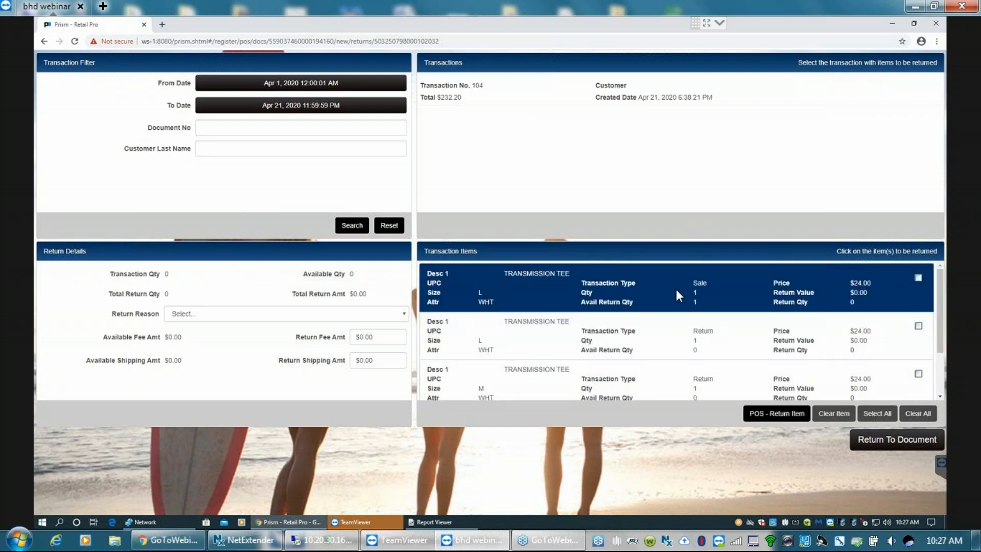
{"action": "left_click", "coordinate": [728, 338]}
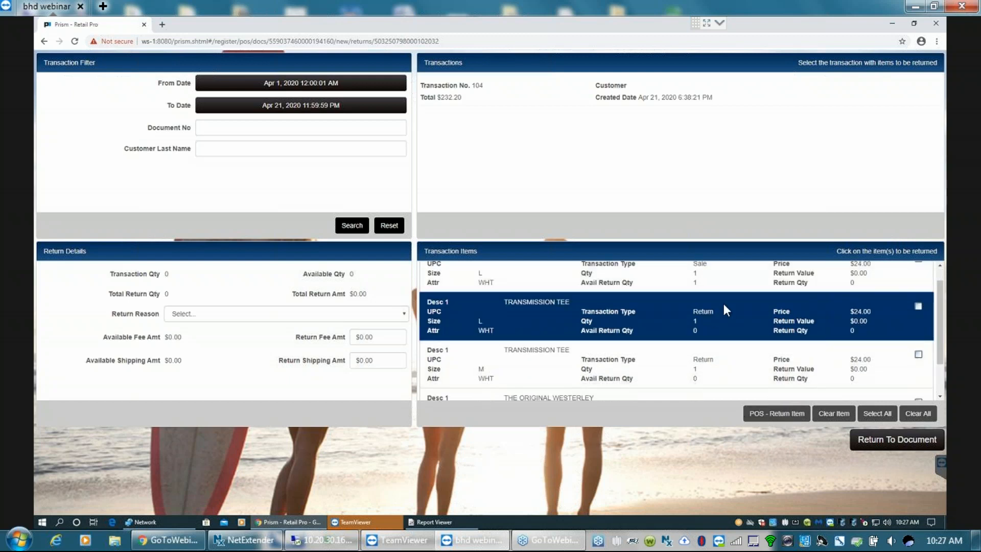
{"action": "left_click", "coordinate": [711, 269]}
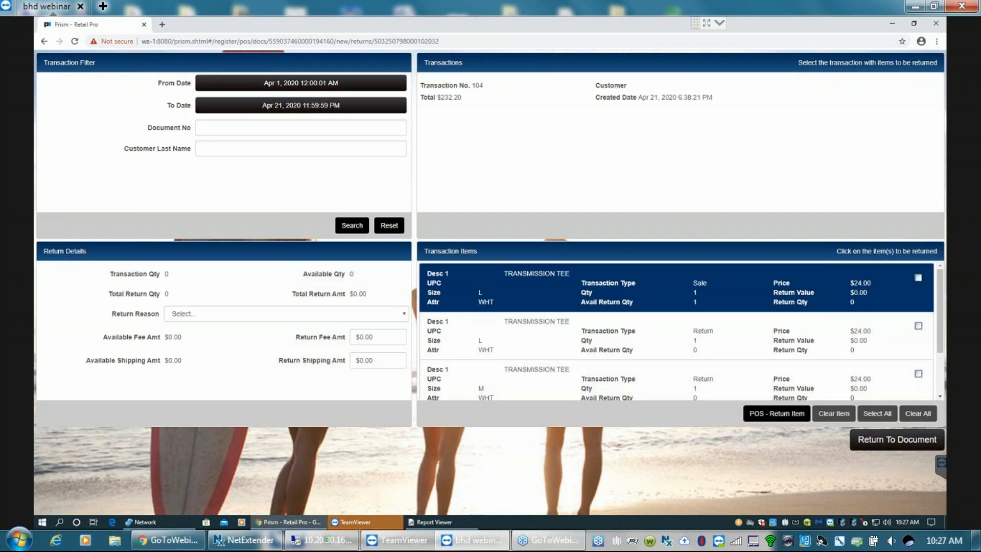
{"action": "left_click", "coordinate": [918, 278]}
{"action": "left_click", "coordinate": [918, 279]}
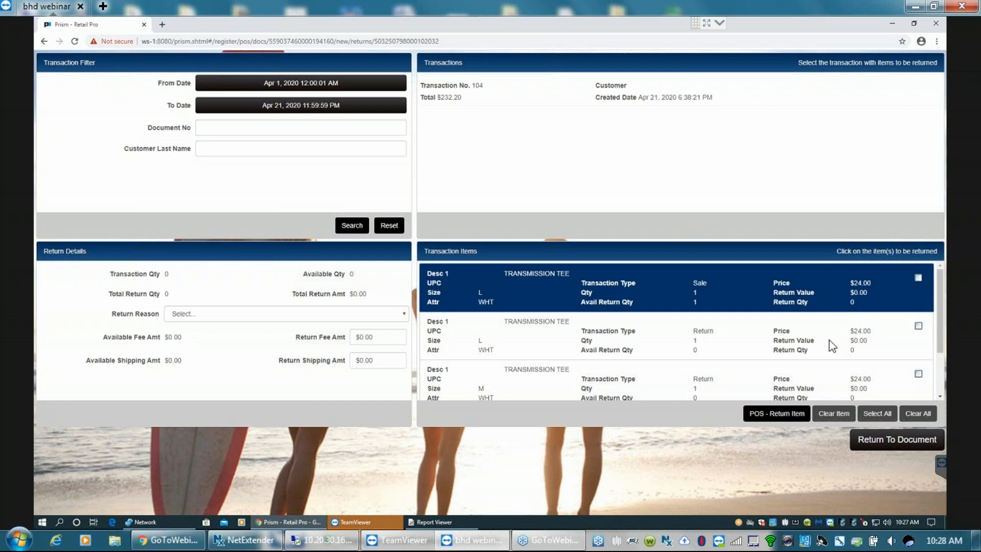
{"action": "left_click", "coordinate": [783, 413]}
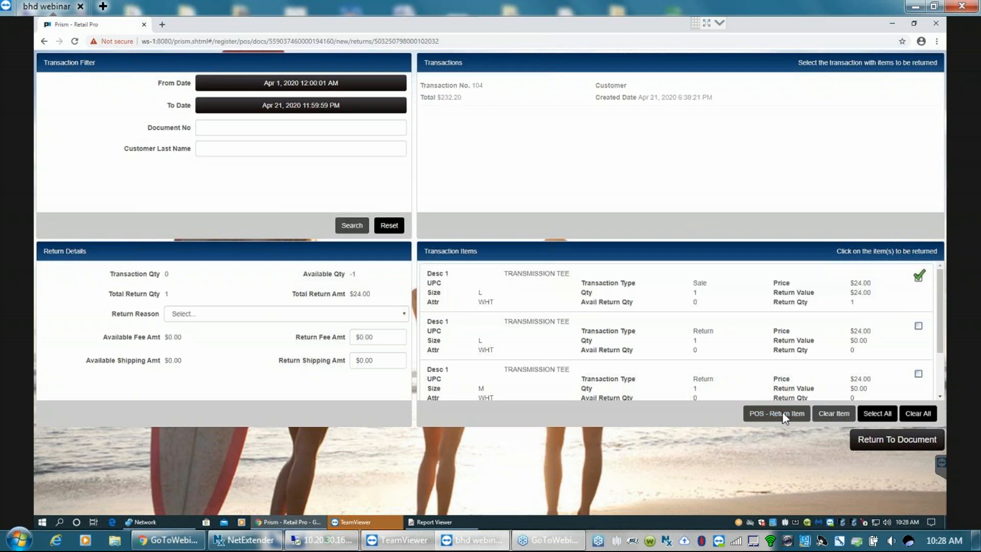
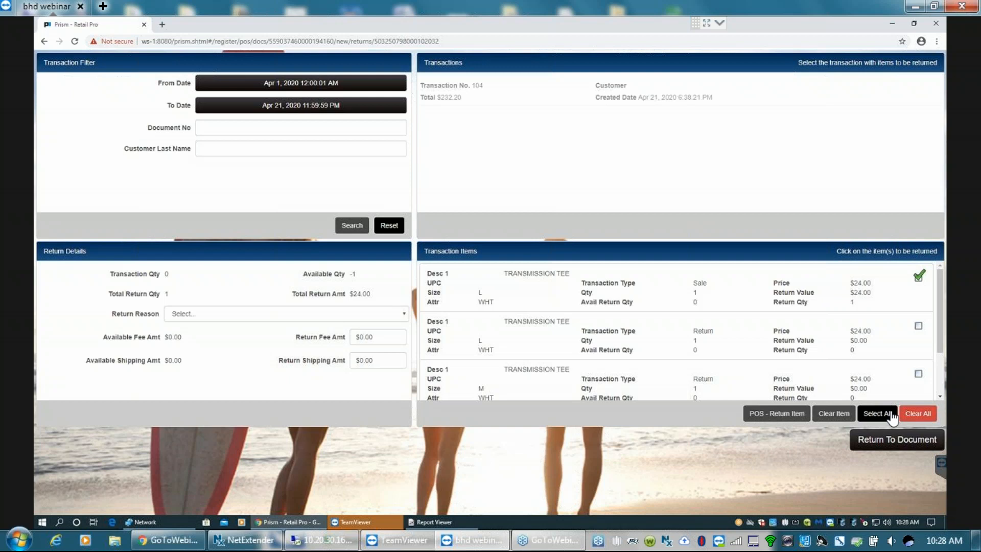
- Clear all items marked for return and go back to the transaction document
{"action": "left_click", "coordinate": [917, 415]}
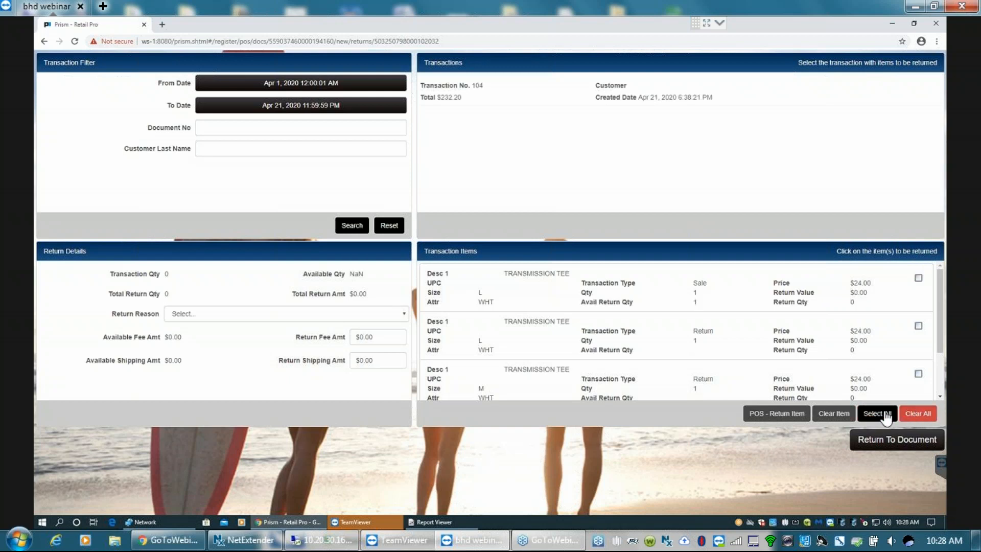
{"action": "left_click", "coordinate": [892, 441]}
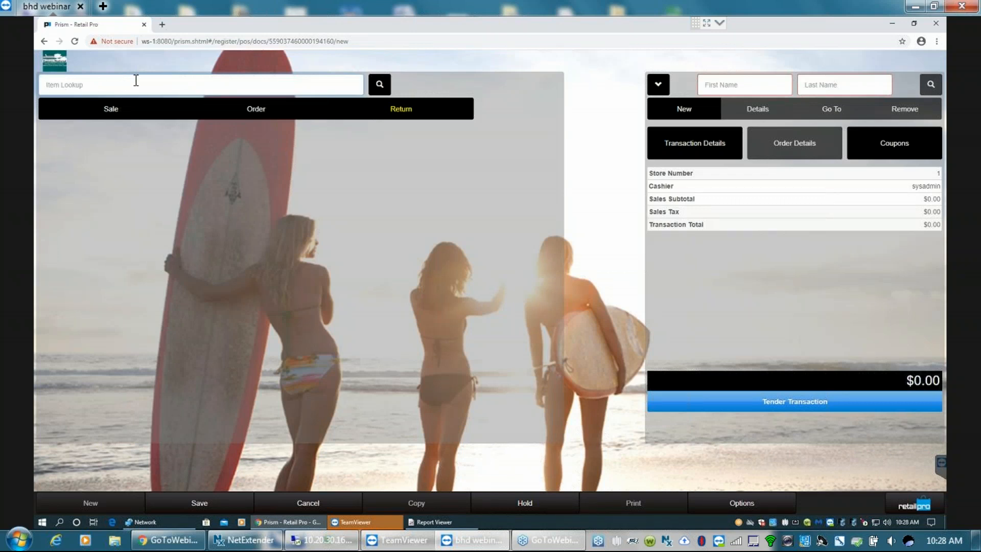
- Look up item 2000 and add it as a return without referencing an original sale
{"action": "type", "text": "2000"}
{"action": "key", "text": "Return"}
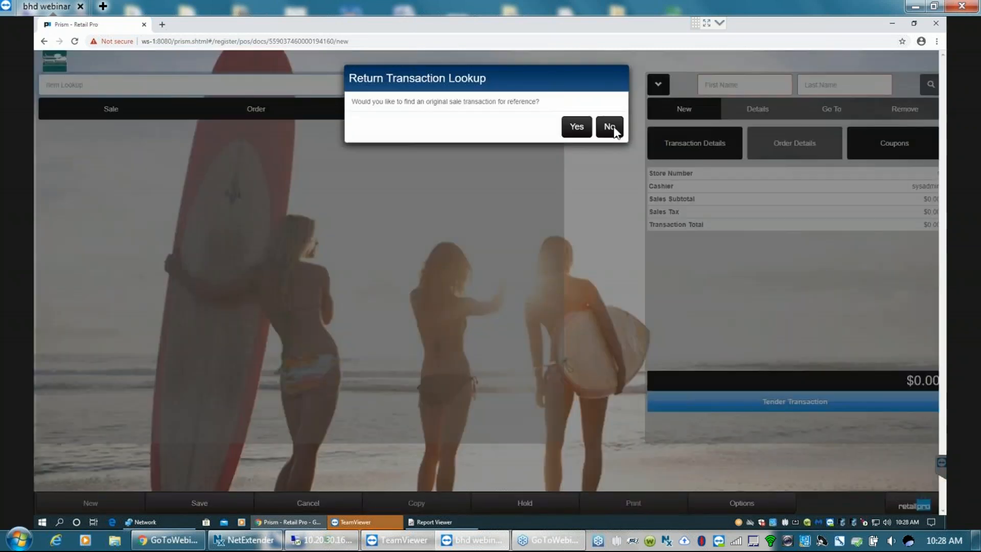
{"action": "left_click", "coordinate": [579, 133]}
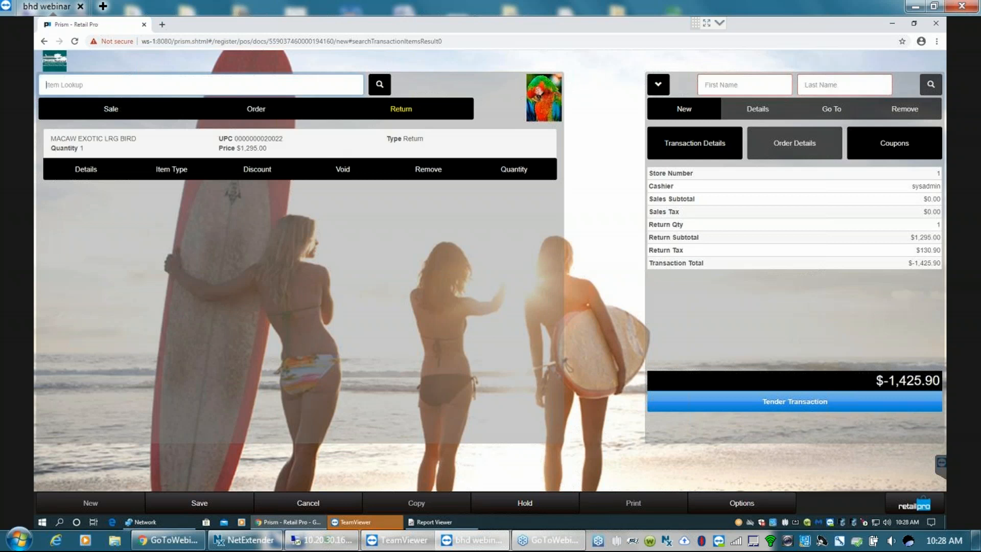
{"action": "left_click", "coordinate": [212, 144]}
{"action": "left_click", "coordinate": [199, 145]}
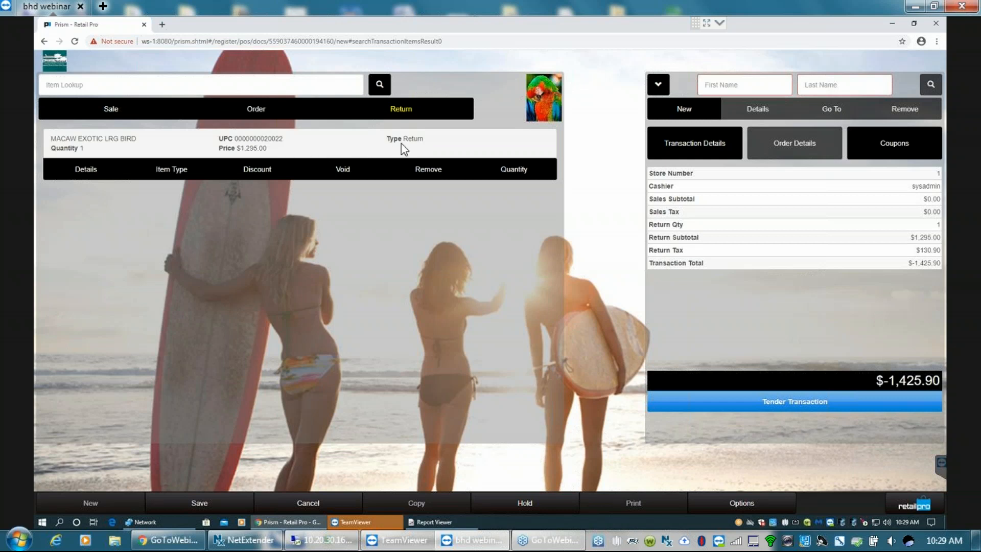
{"action": "left_click", "coordinate": [420, 138]}
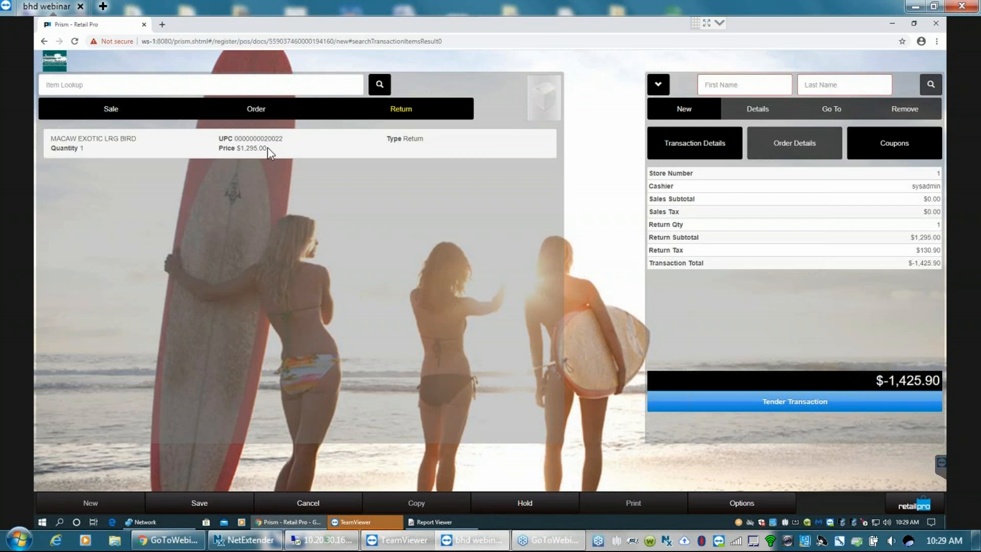
{"action": "left_click", "coordinate": [246, 148]}
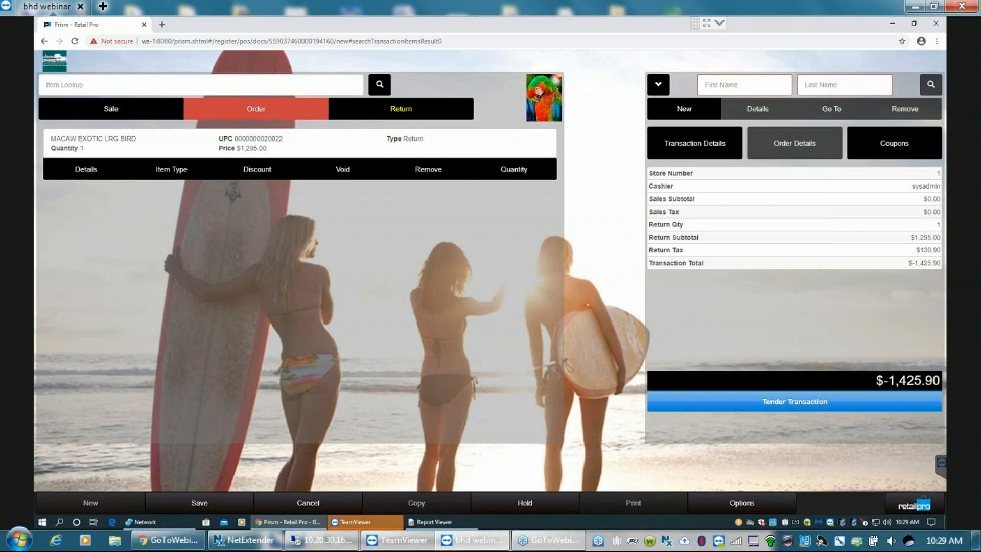
- Switch the item type to Sale and remove the Macaw Exotic Lrg Bird line from the transaction
{"action": "left_click", "coordinate": [109, 110]}
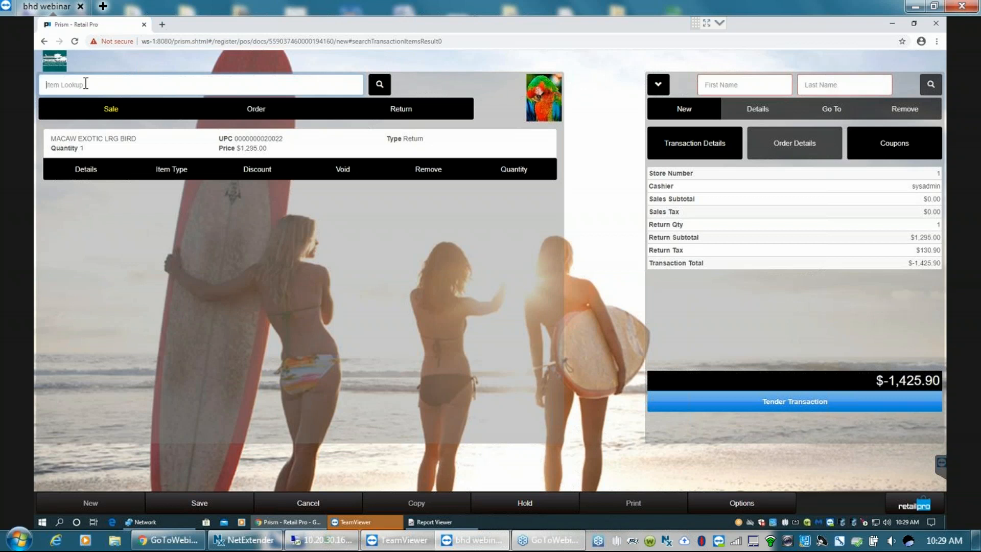
{"action": "type", "text": "2000"}
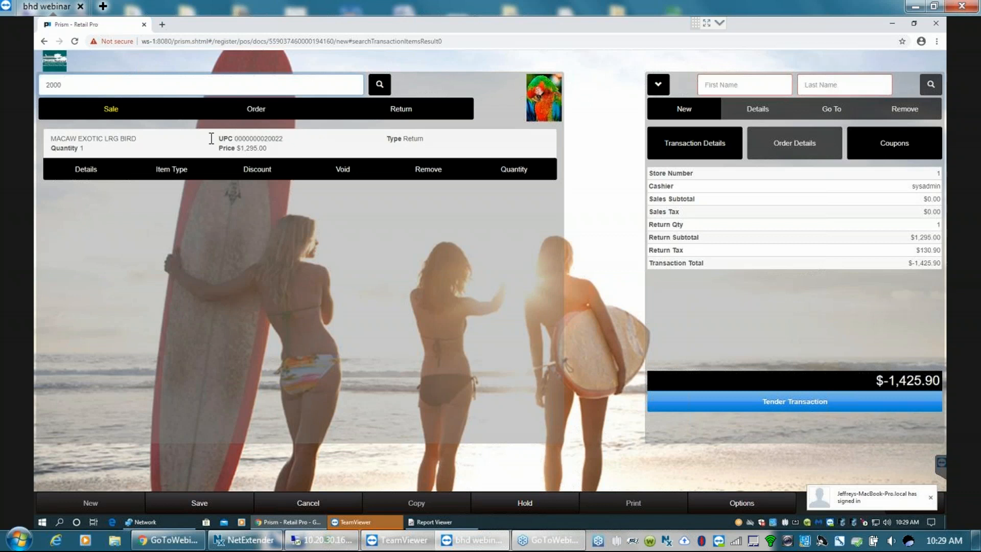
{"action": "left_click", "coordinate": [103, 140]}
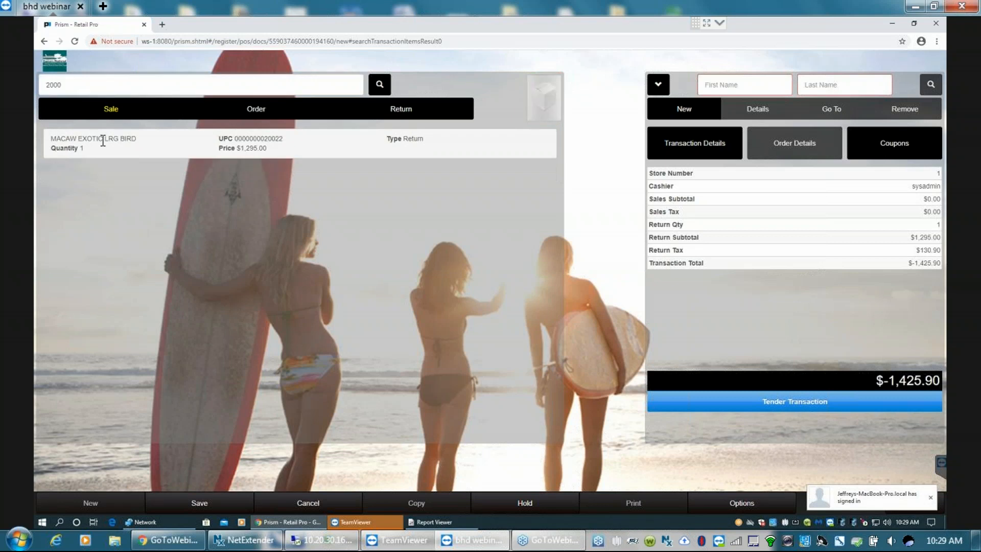
{"action": "left_click", "coordinate": [218, 152]}
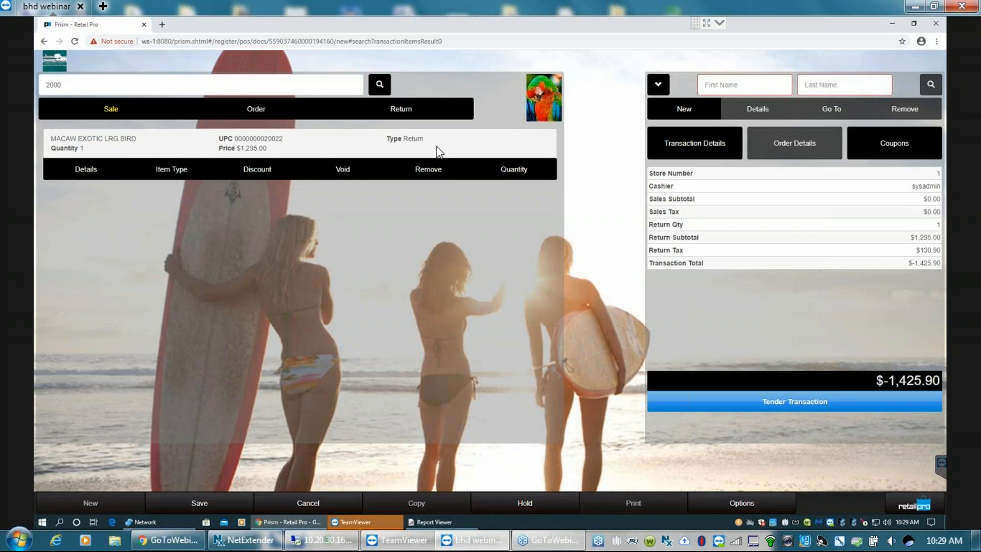
{"action": "left_click", "coordinate": [428, 171]}
{"action": "left_click", "coordinate": [430, 174]}
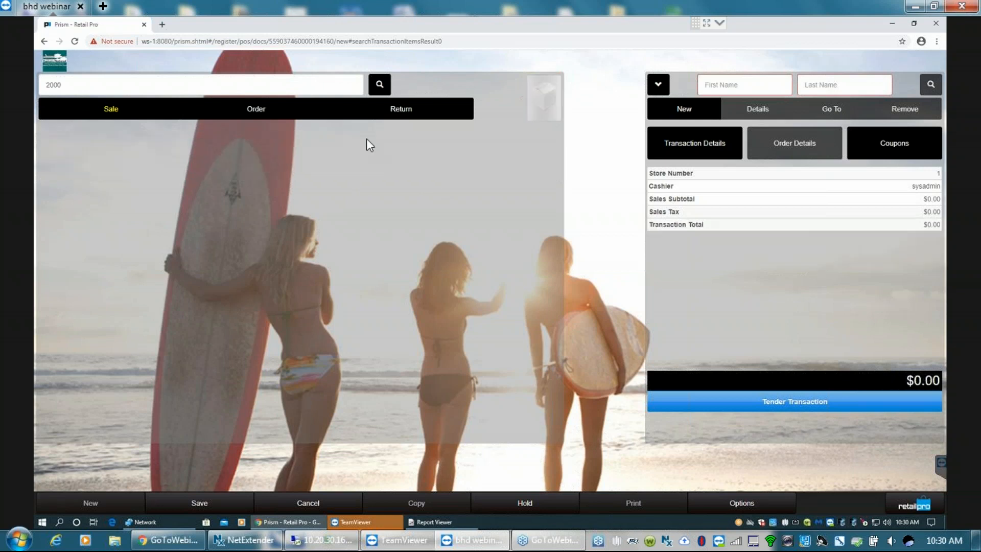
- Set the item type to Return and add item 200020, declining to find an original sale for reference
{"action": "left_click", "coordinate": [412, 111]}
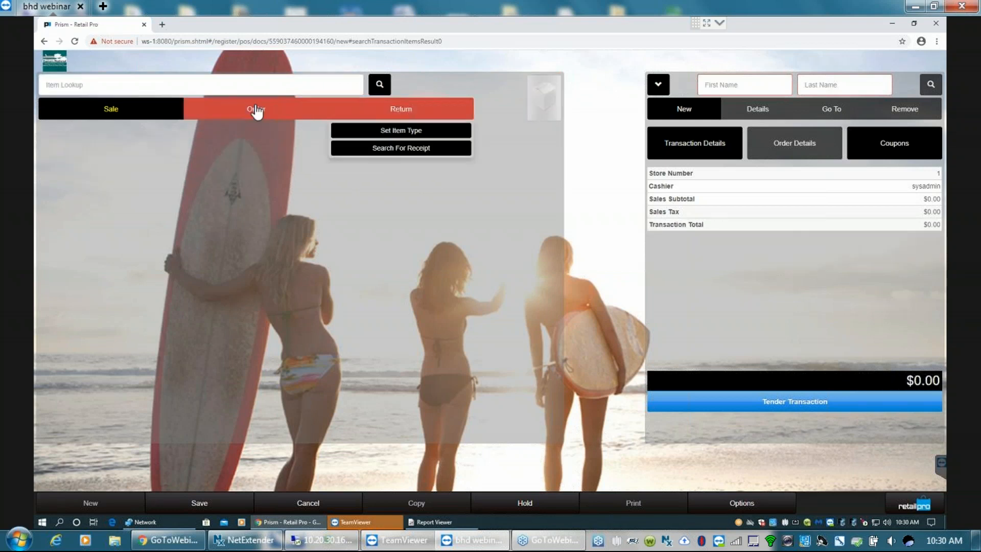
{"action": "left_click", "coordinate": [418, 134]}
{"action": "left_click", "coordinate": [68, 85]}
{"action": "type", "text": "200020"}
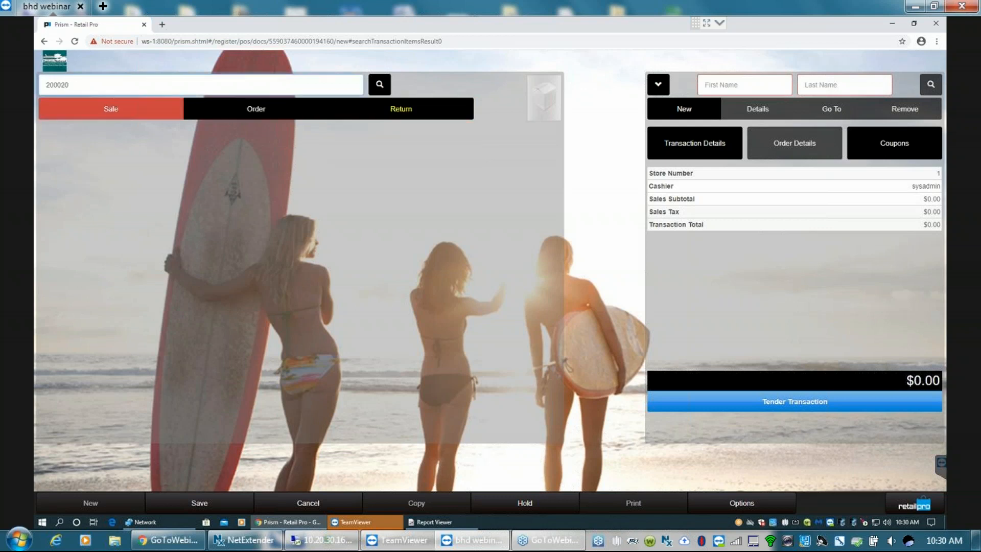
{"action": "key", "text": "Return"}
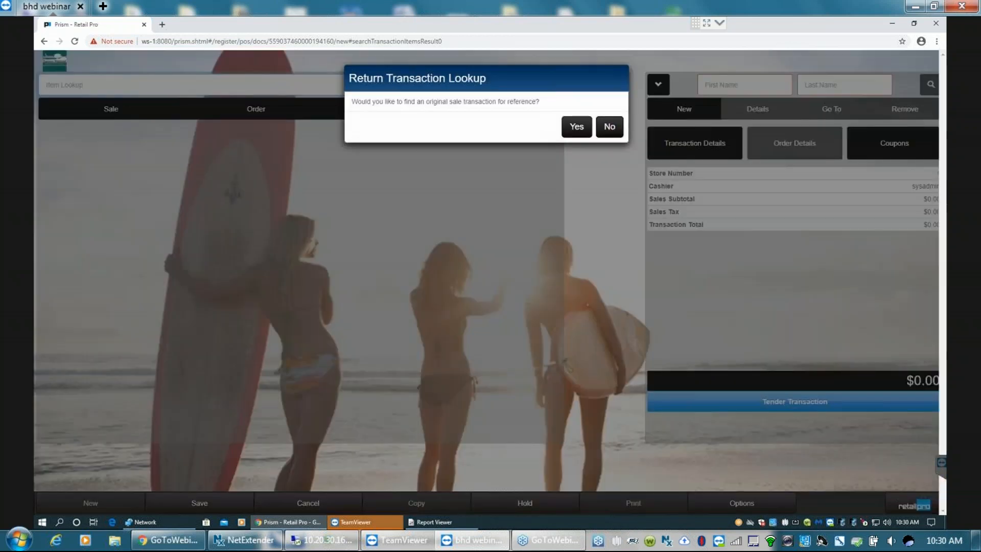
{"action": "left_click", "coordinate": [610, 126]}
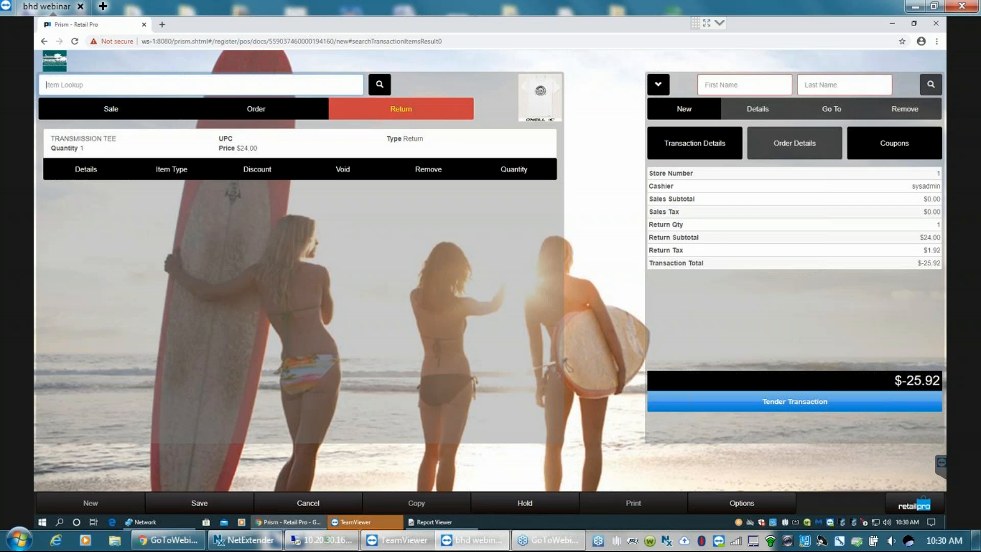
- Set the item type to Sale, add item 200019 as the exchange item, and review its item details
{"action": "left_click", "coordinate": [105, 112]}
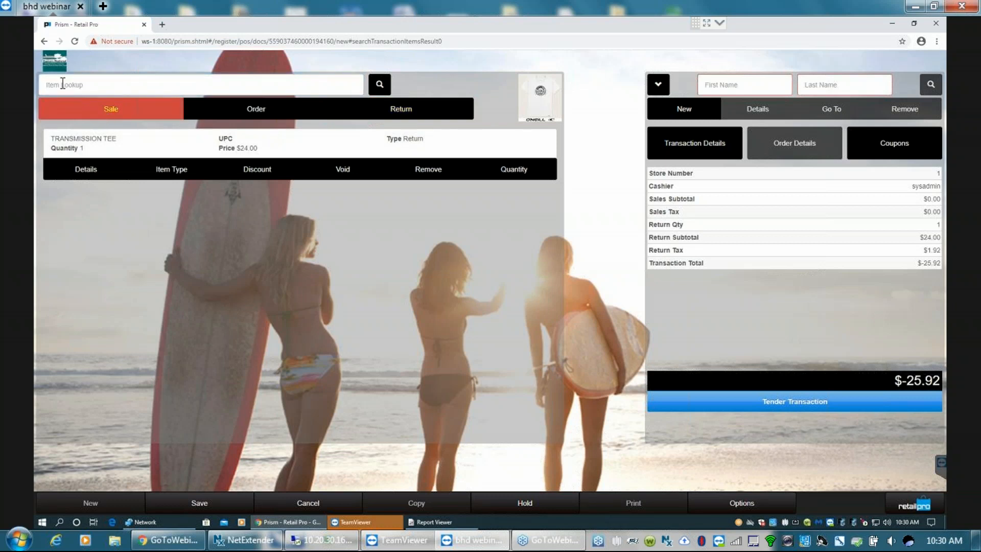
{"action": "type", "text": "20"}
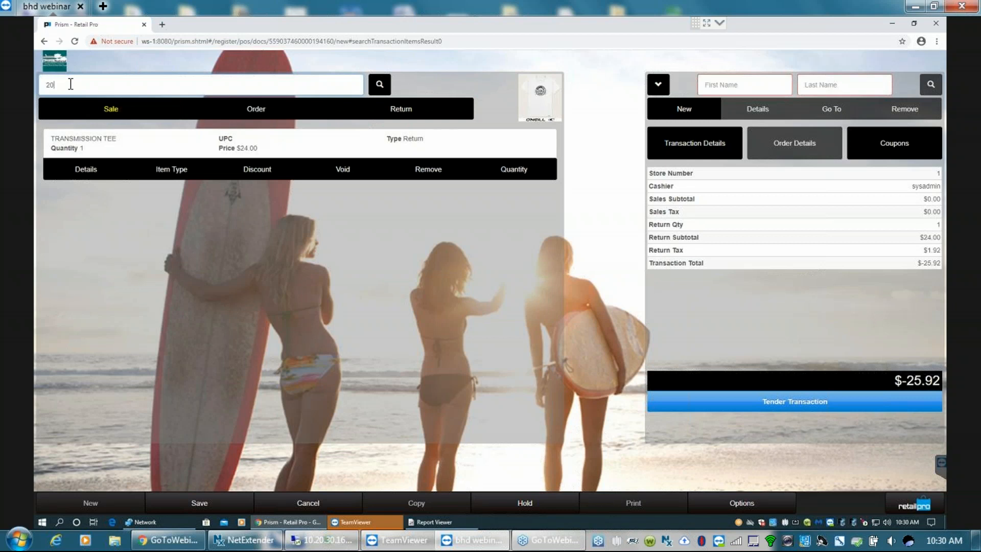
{"action": "type", "text": "0019"}
{"action": "key", "text": "Return"}
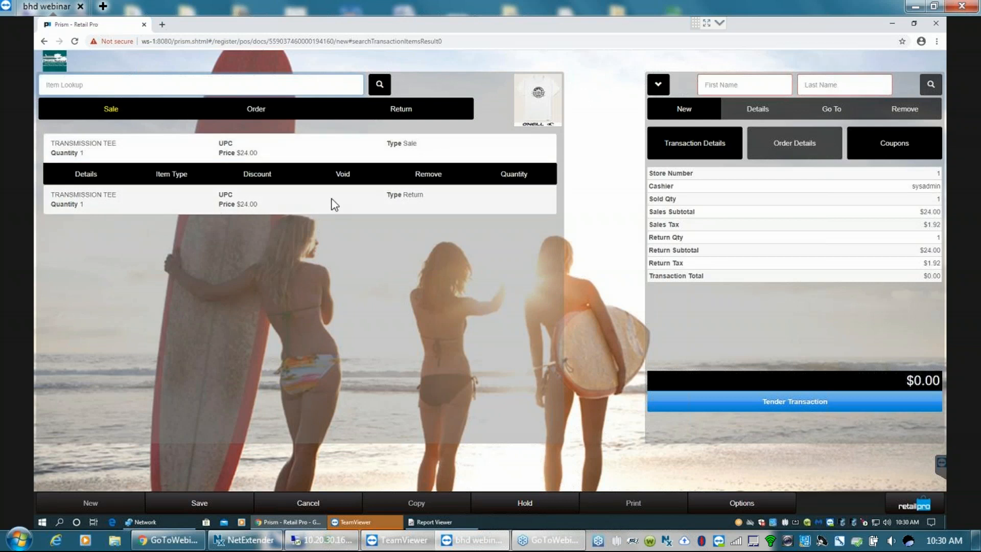
{"action": "left_click", "coordinate": [86, 173]}
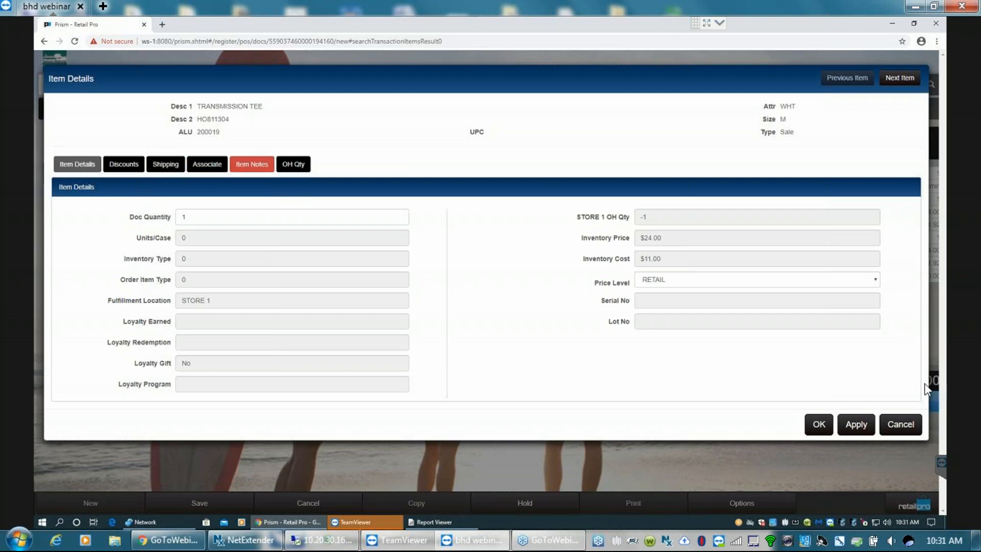
{"action": "left_click", "coordinate": [819, 424]}
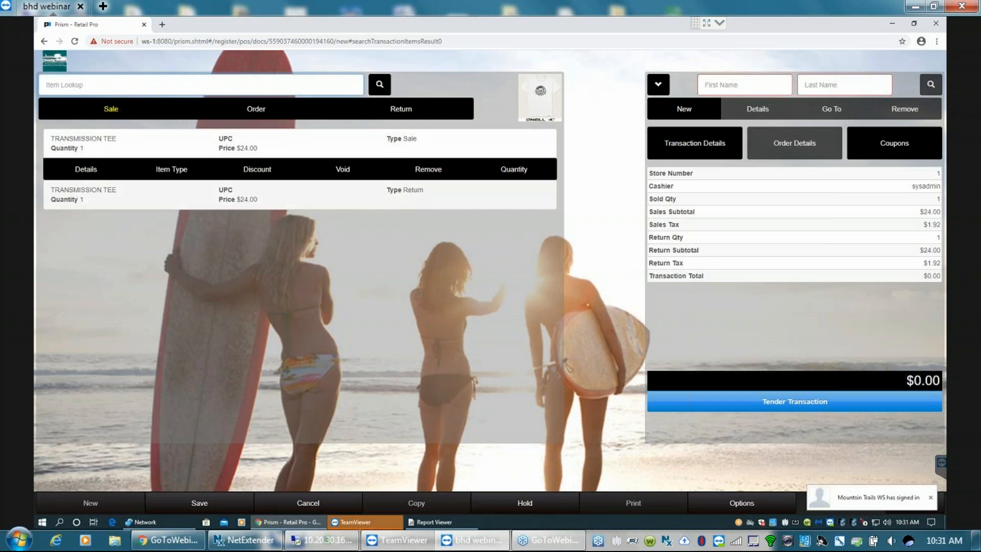
- Select the Transmission Tee line of type Sale and remove it from the transaction
{"action": "left_click", "coordinate": [447, 199]}
{"action": "left_click", "coordinate": [406, 151]}
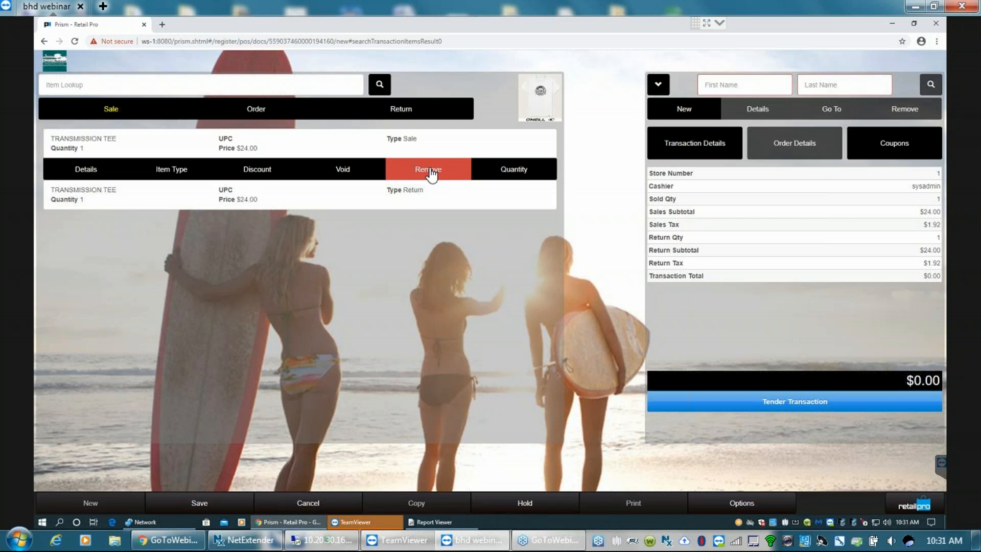
{"action": "left_click", "coordinate": [404, 145]}
{"action": "left_click", "coordinate": [408, 143]}
{"action": "left_click", "coordinate": [426, 174]}
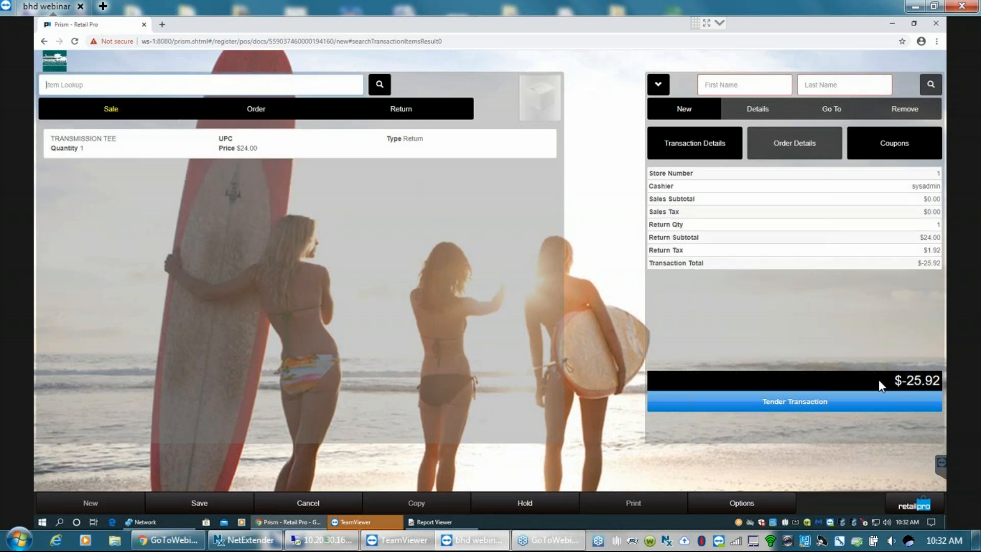
- Check which tender types are offered for the return without a customer, and go back to the document
{"action": "left_click", "coordinate": [796, 404]}
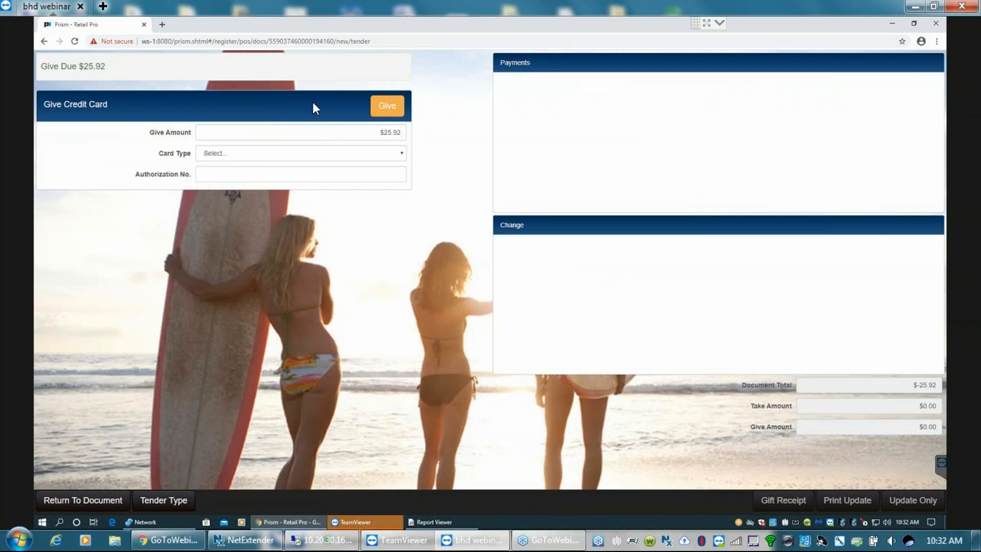
{"action": "left_click", "coordinate": [160, 502]}
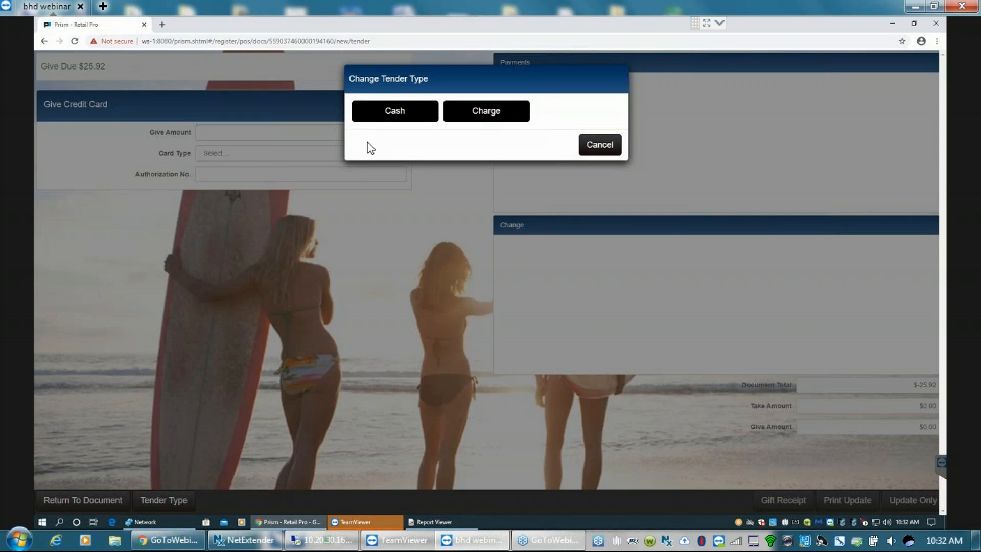
{"action": "left_click", "coordinate": [600, 145]}
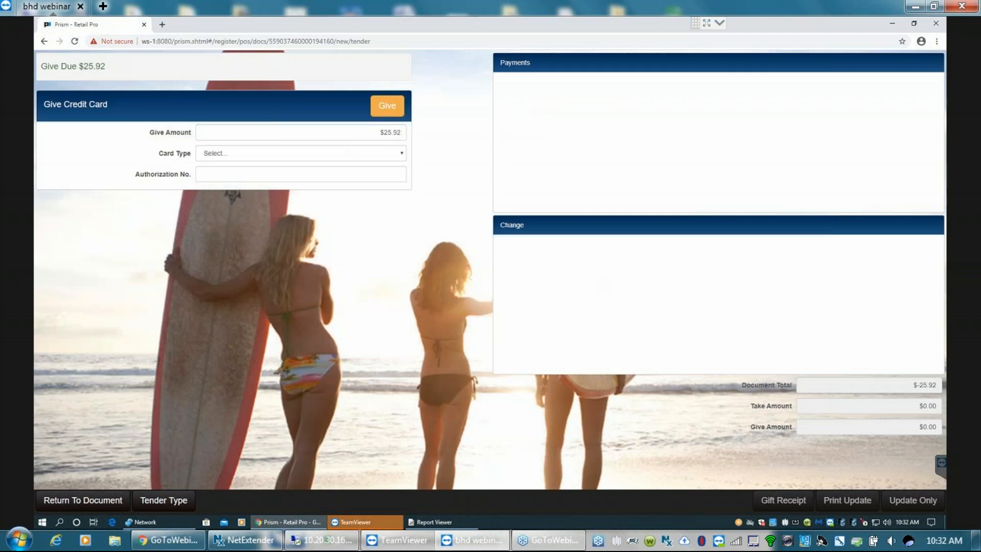
{"action": "left_click", "coordinate": [83, 500]}
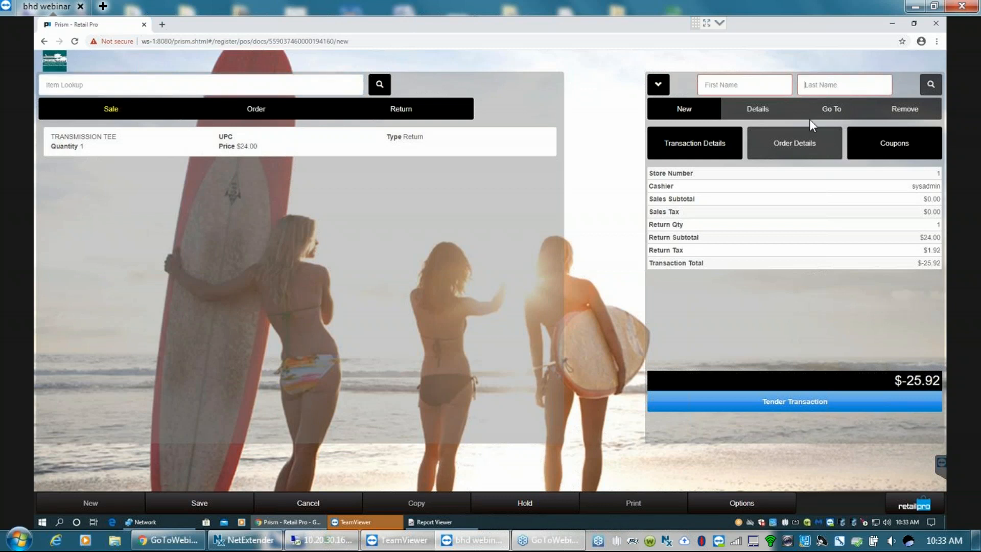
- Search for the customer by last name and assign a matching customer to the return transaction
{"action": "type", "text": "smith"}
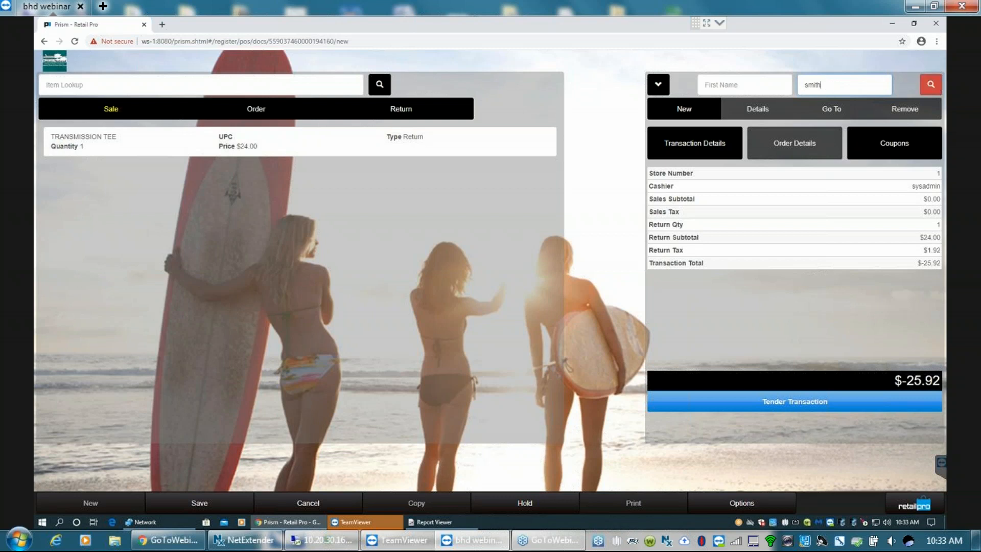
{"action": "left_click", "coordinate": [931, 86]}
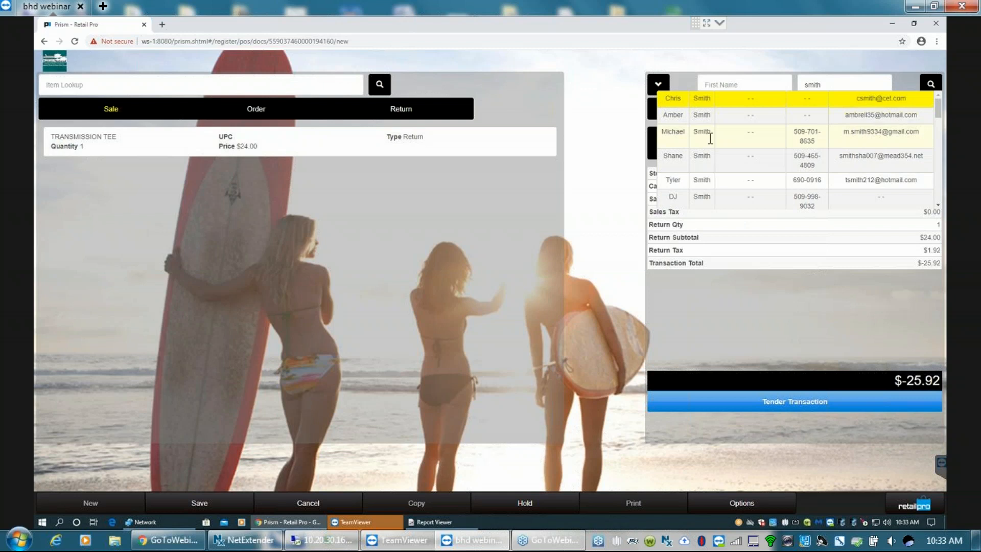
{"action": "left_click", "coordinate": [940, 206]}
{"action": "left_click", "coordinate": [940, 205]}
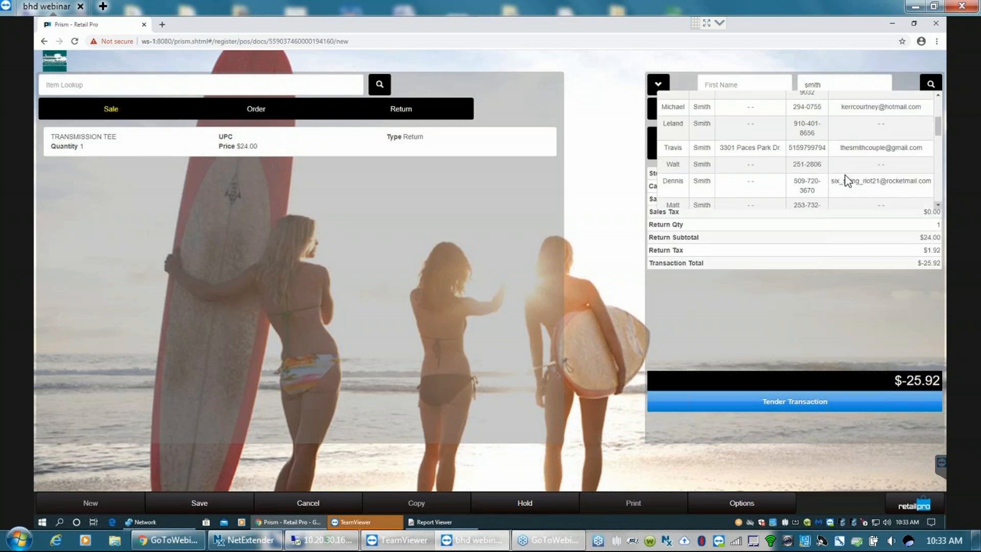
{"action": "left_click", "coordinate": [860, 108]}
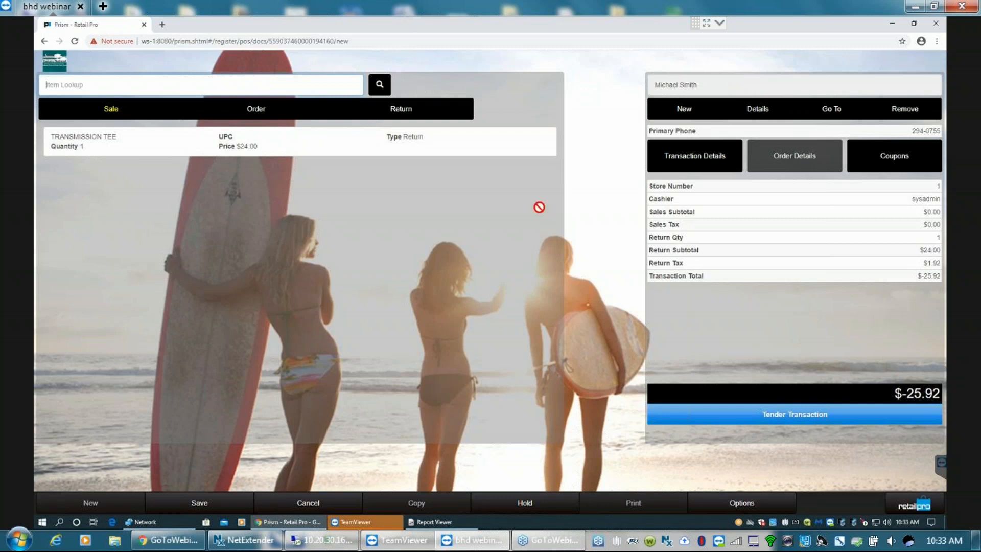
- Tender the return transaction and change its tender type to Store Credit
{"action": "left_click", "coordinate": [795, 416]}
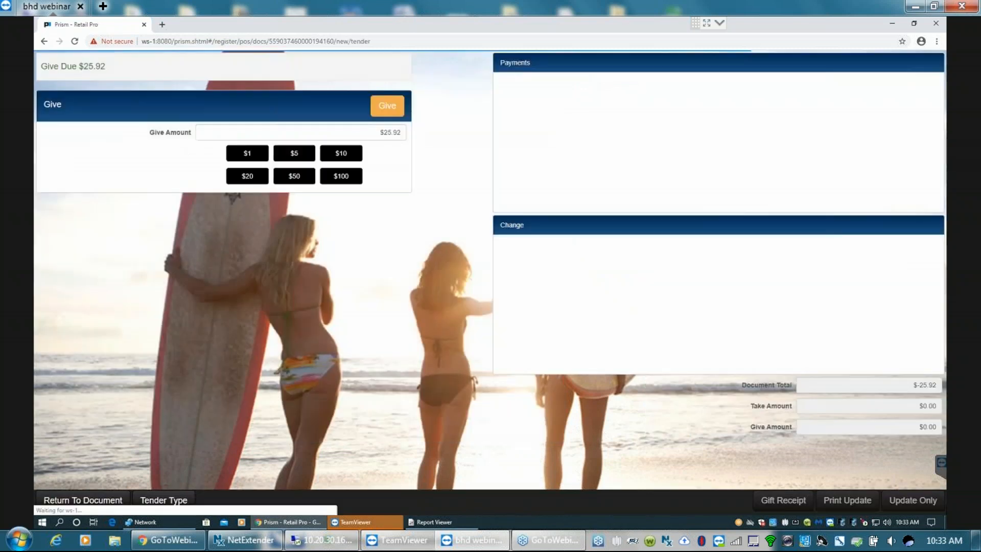
{"action": "left_click", "coordinate": [159, 499]}
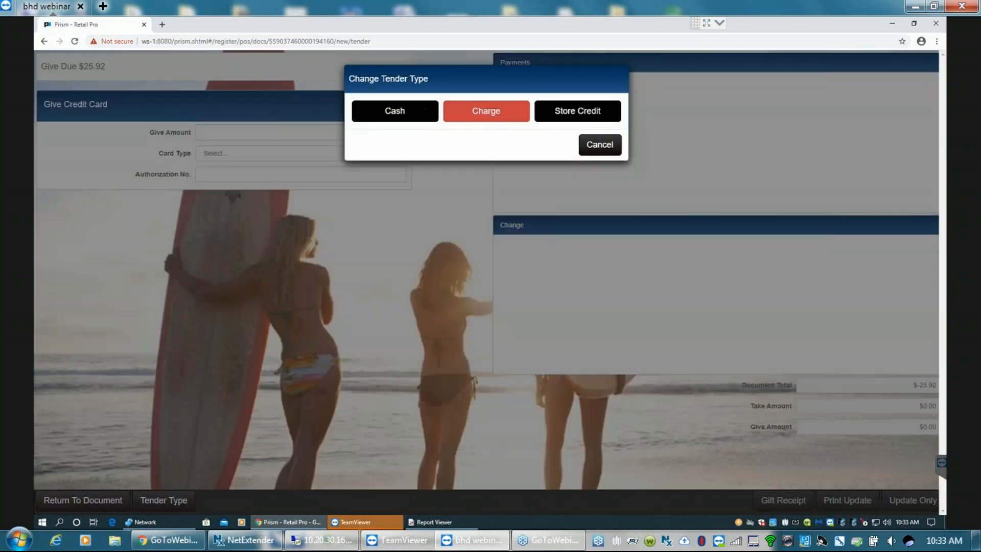
{"action": "left_click", "coordinate": [586, 115]}
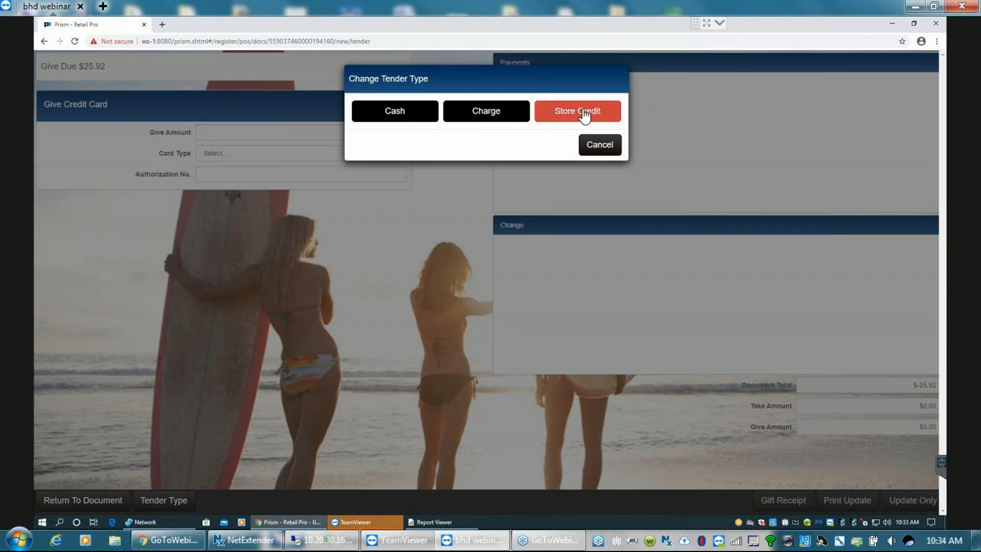
{"action": "left_click", "coordinate": [585, 115]}
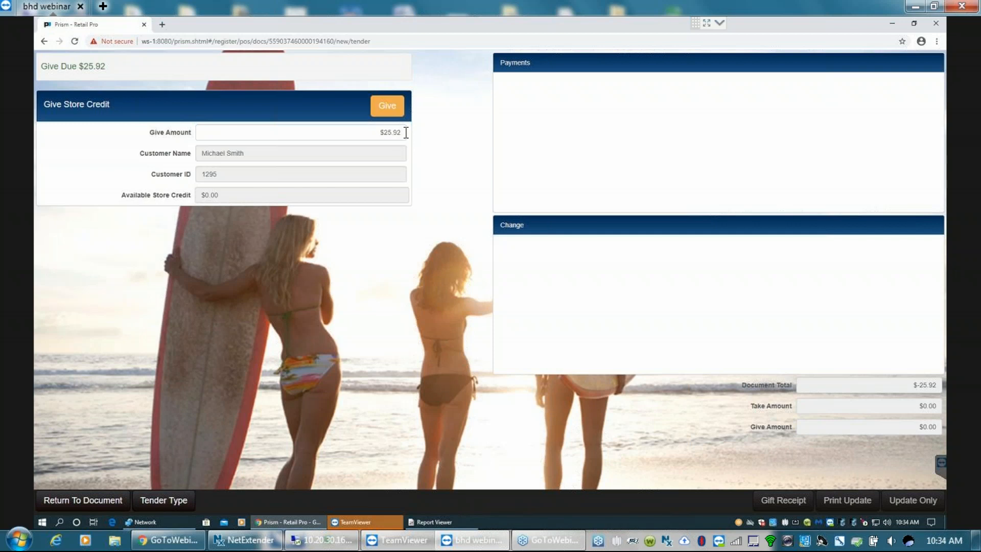
- Give the $25.92 refund as store credit and finalize the return, reviewing its receipt preview without printing
{"action": "left_click", "coordinate": [388, 107]}
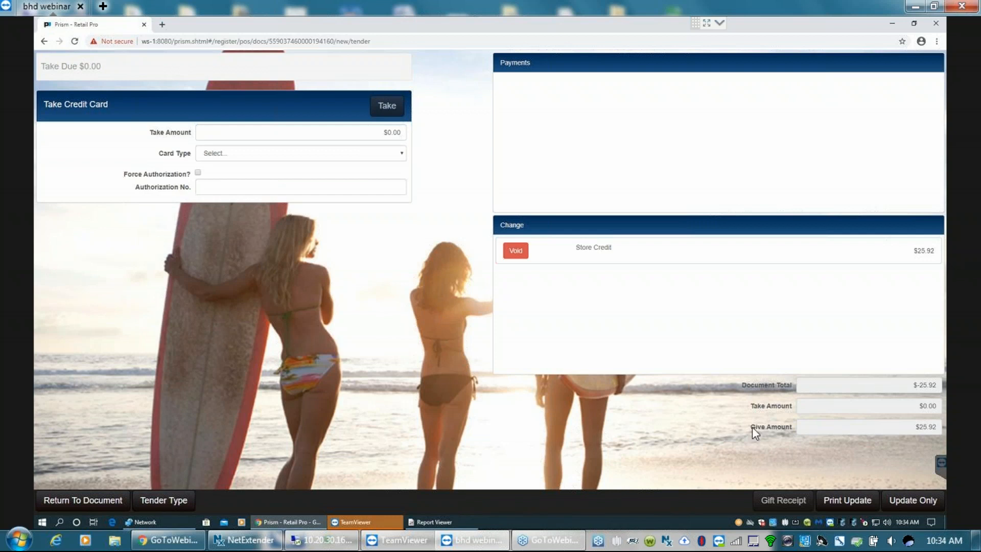
{"action": "left_click", "coordinate": [848, 501]}
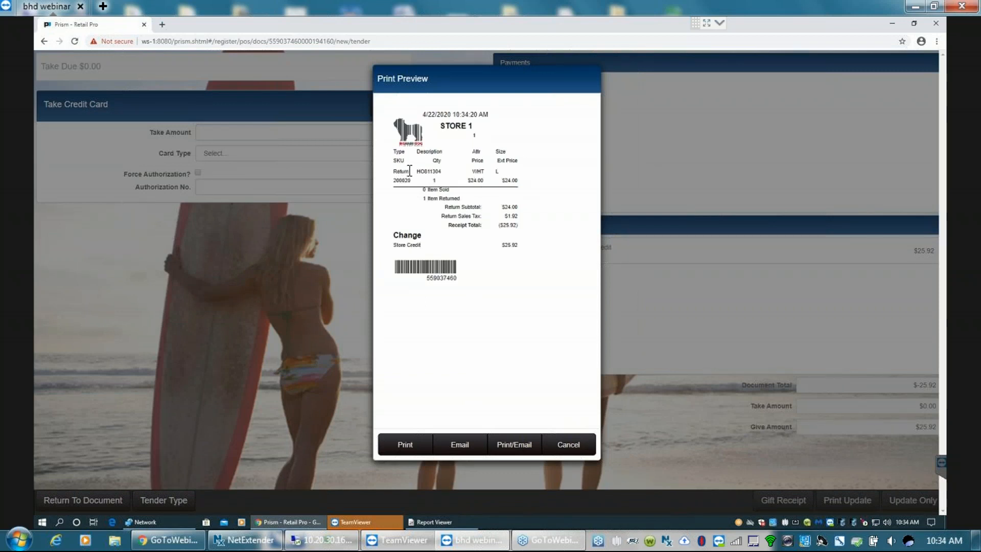
{"action": "left_click_drag", "start_coordinate": [394, 168], "coordinate": [408, 171]}
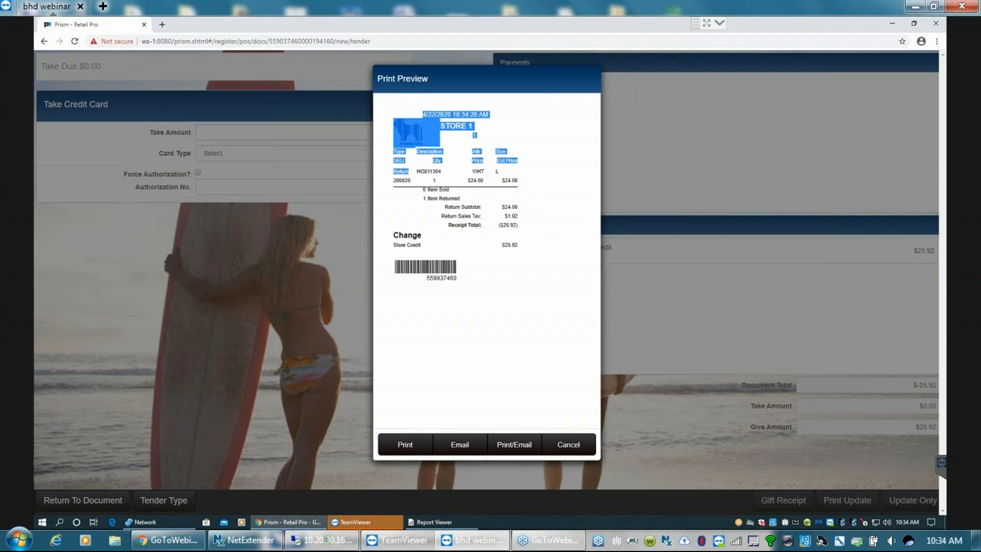
{"action": "left_click", "coordinate": [413, 176]}
{"action": "left_click_drag", "start_coordinate": [396, 174], "coordinate": [449, 192]}
{"action": "left_click", "coordinate": [405, 182]}
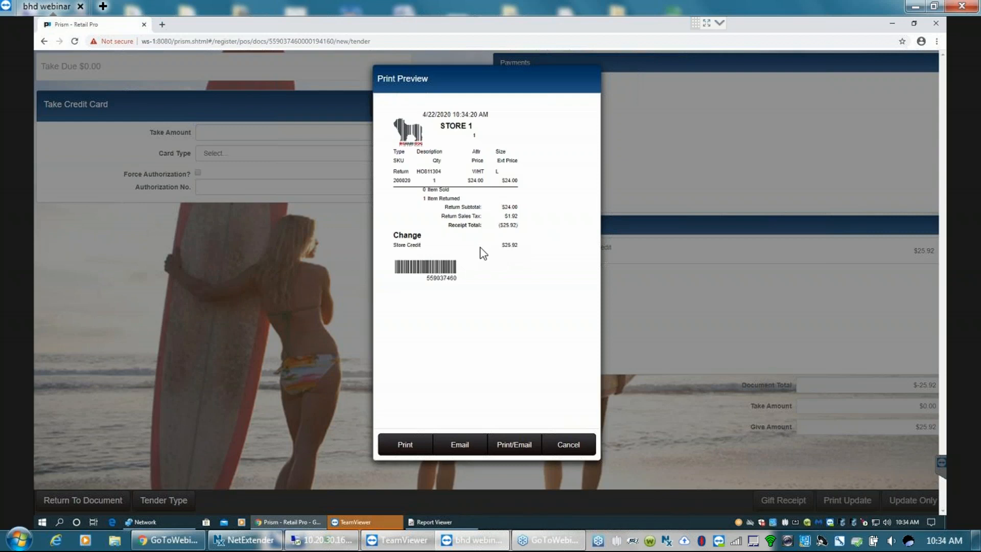
{"action": "left_click", "coordinate": [573, 445]}
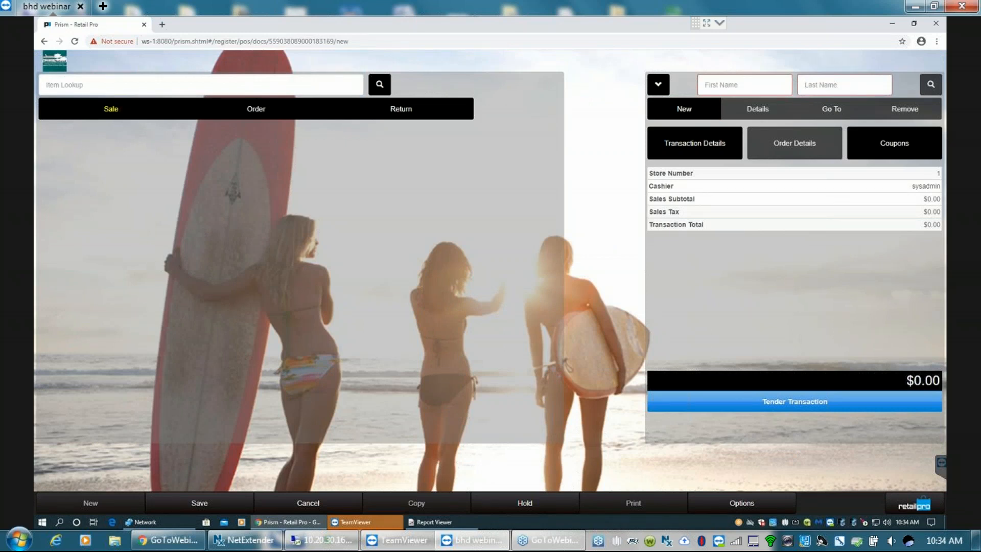
- Look up the same customer by last name to check their store credit balance, and cancel the new transaction
{"action": "type", "text": "smith"}
{"action": "key", "text": "Return"}
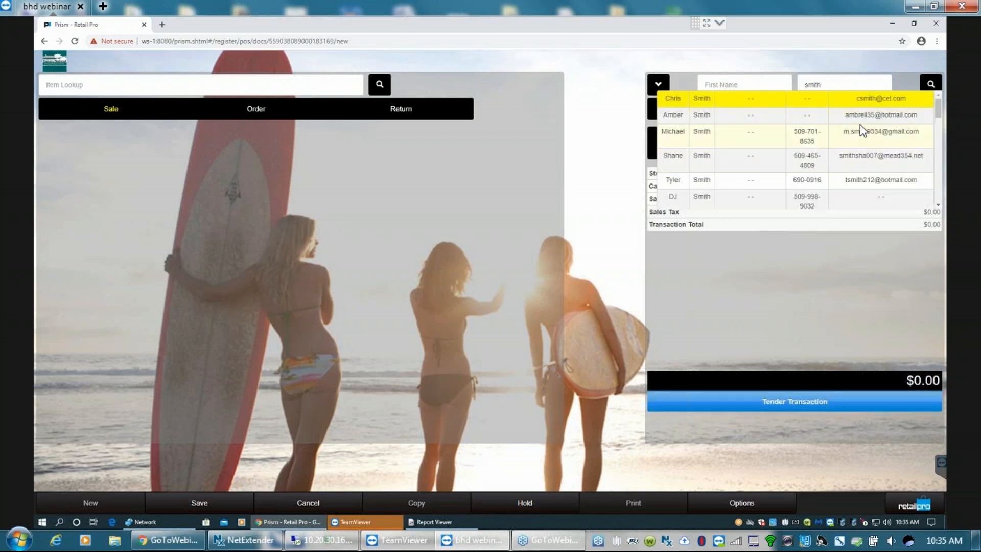
{"action": "scroll", "coordinate": [938, 204], "scroll_direction": "down", "scroll_amount": 1}
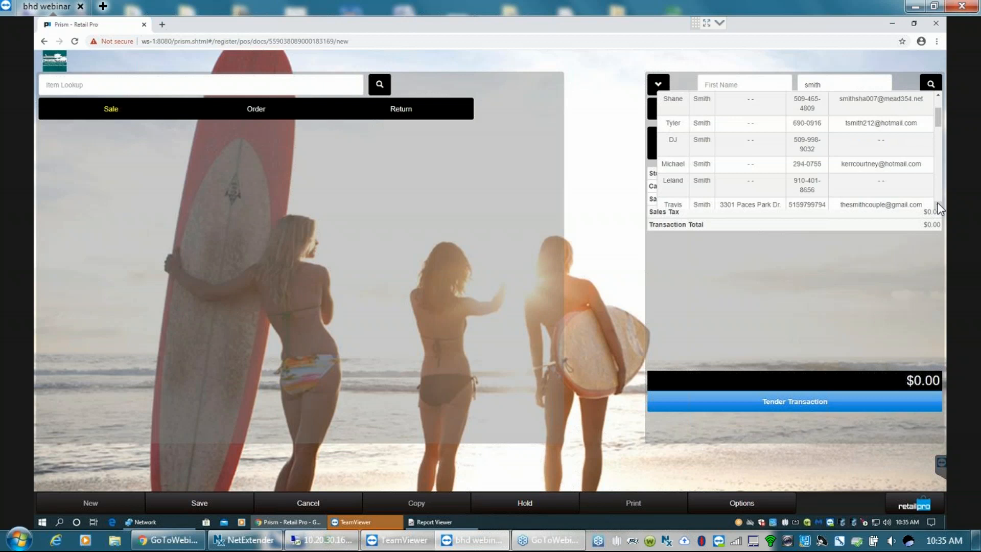
{"action": "left_click", "coordinate": [854, 167]}
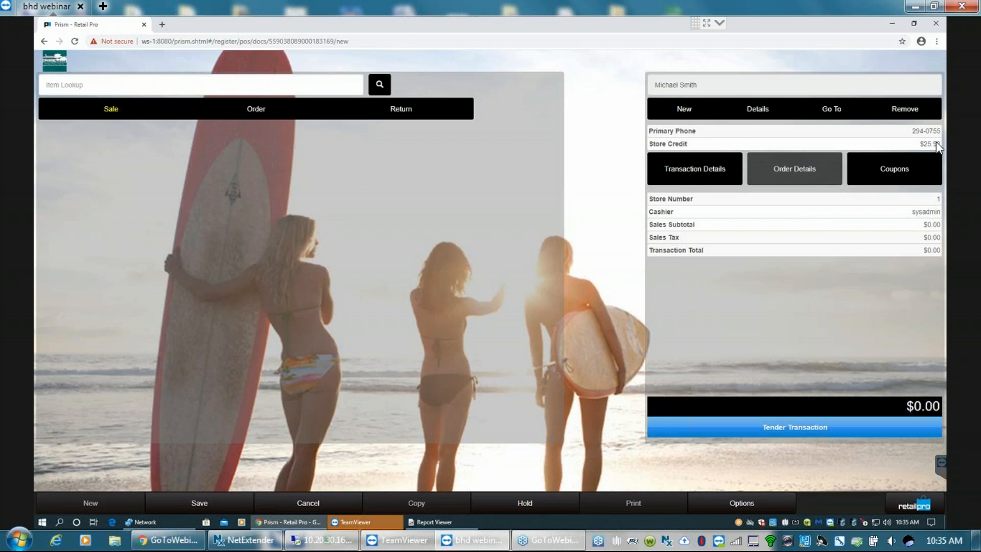
{"action": "left_click_drag", "start_coordinate": [941, 144], "coordinate": [932, 144]}
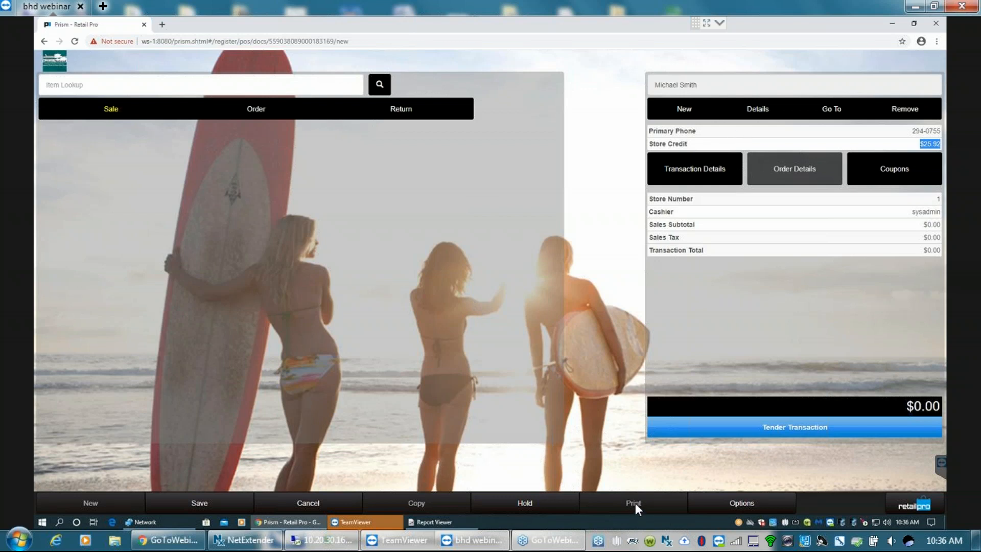
{"action": "left_click", "coordinate": [333, 502]}
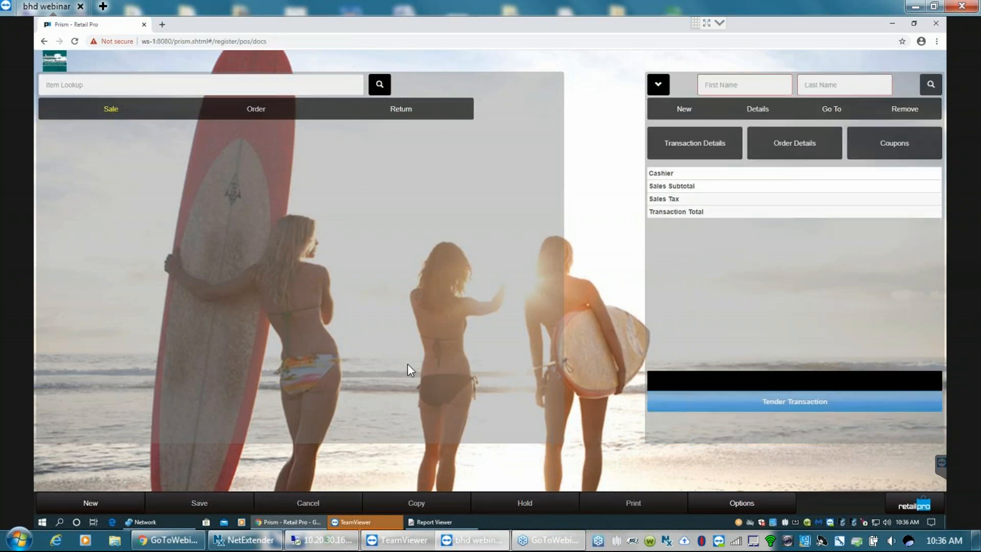
- Open Return Number 7 from the transaction lookup and preview its receipt in the BHD40PNG design without printing
{"action": "left_click", "coordinate": [756, 503]}
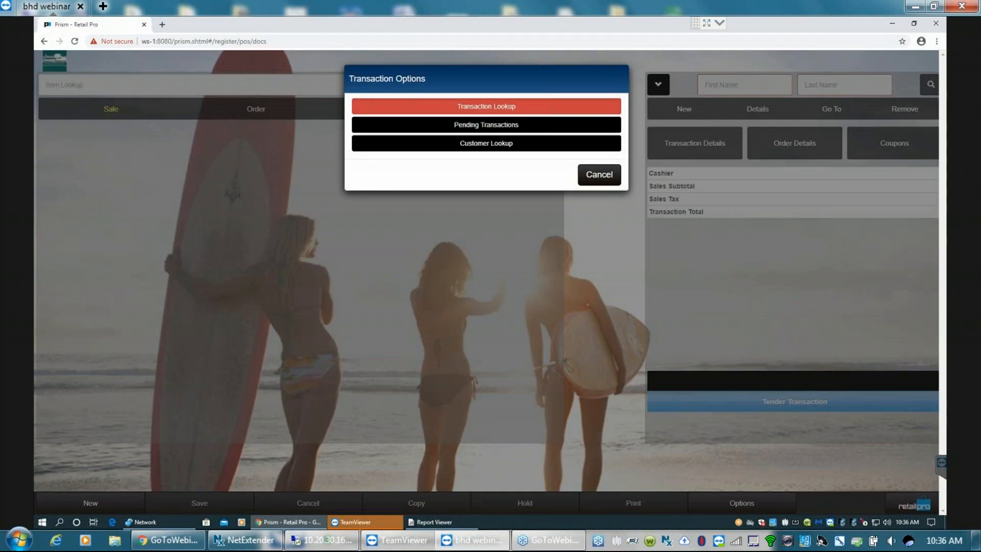
{"action": "left_click", "coordinate": [486, 106]}
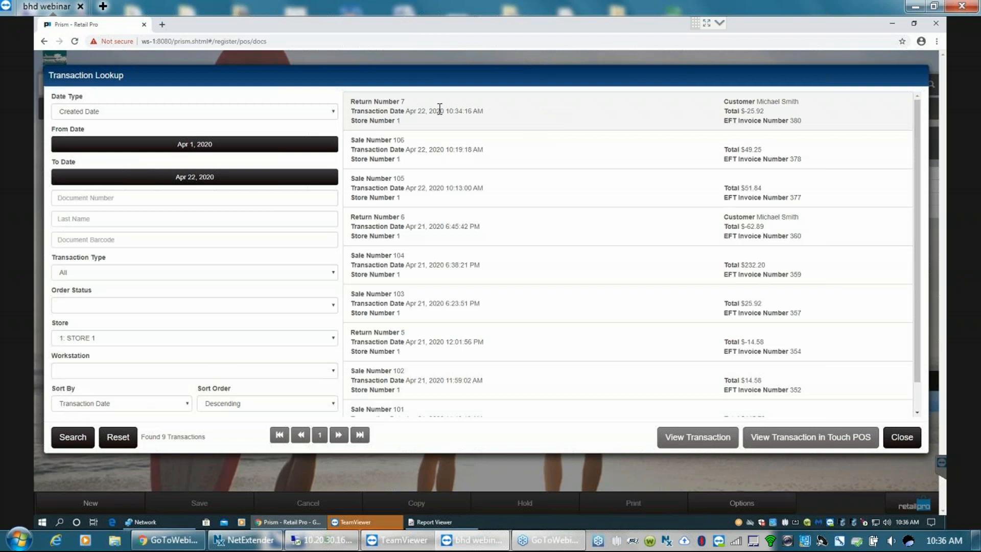
{"action": "double_click", "coordinate": [440, 108]}
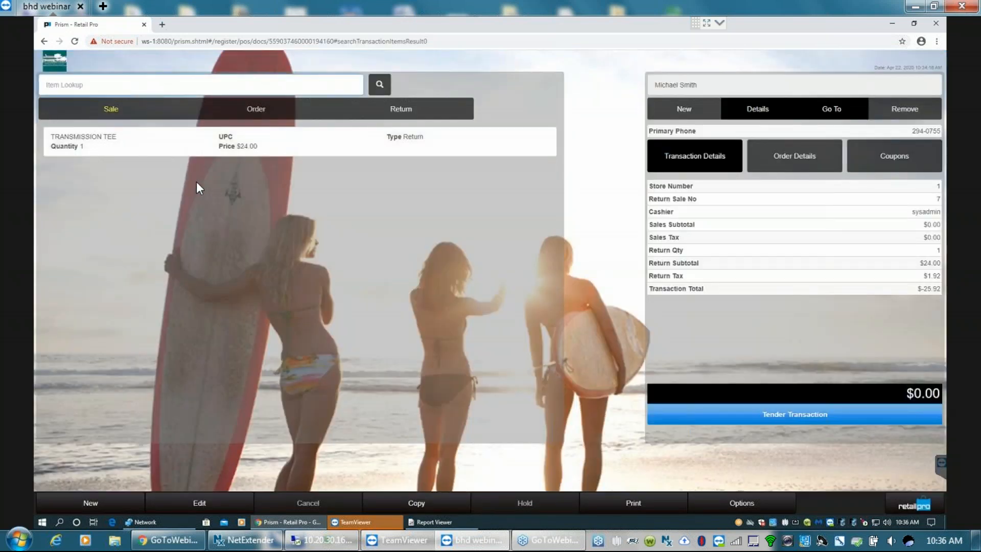
{"action": "left_click", "coordinate": [636, 508]}
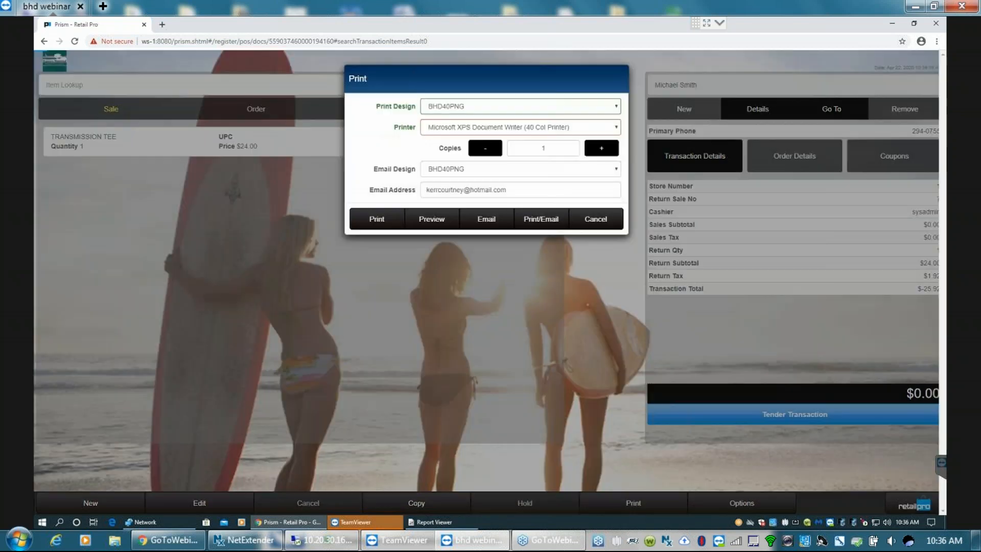
{"action": "left_click", "coordinate": [432, 217]}
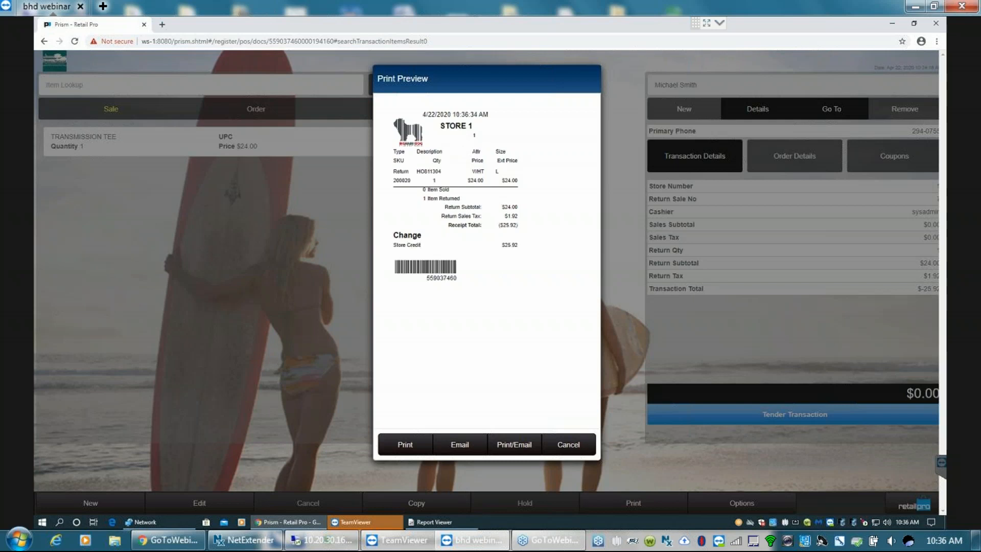
{"action": "left_click", "coordinate": [571, 447]}
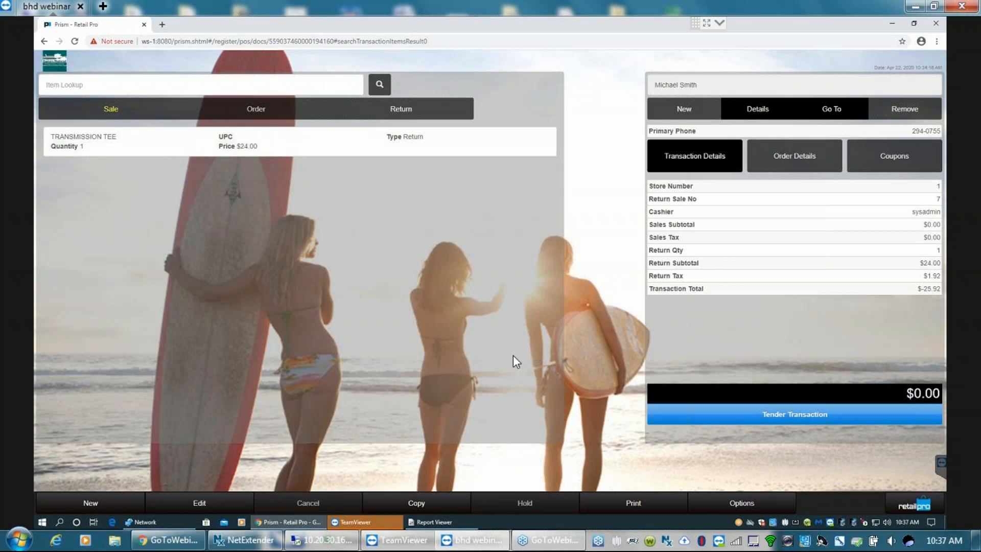
- Start a new transaction and examine the POS flag and predefined comment options in its general transaction details
{"action": "left_click", "coordinate": [91, 504]}
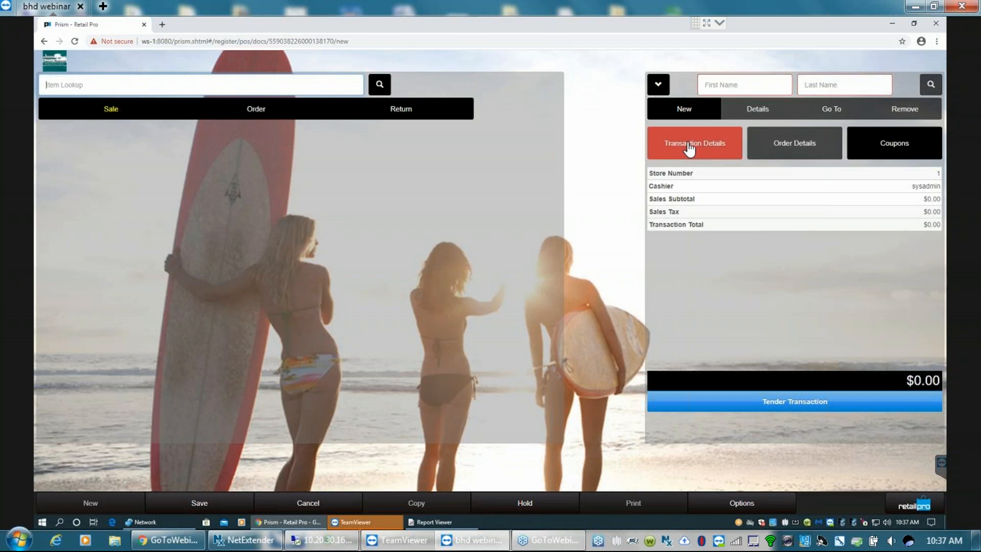
{"action": "left_click", "coordinate": [699, 148]}
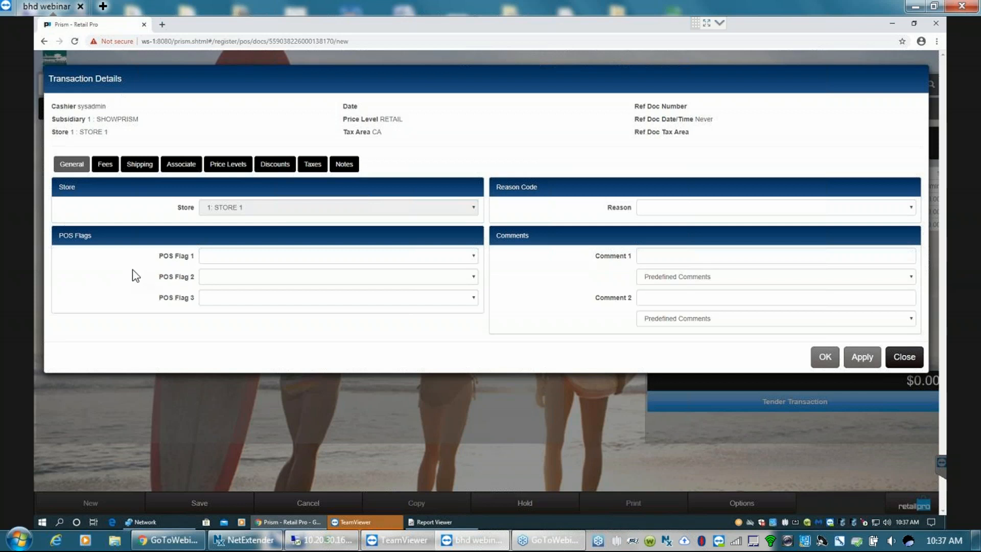
{"action": "left_click", "coordinate": [208, 255]}
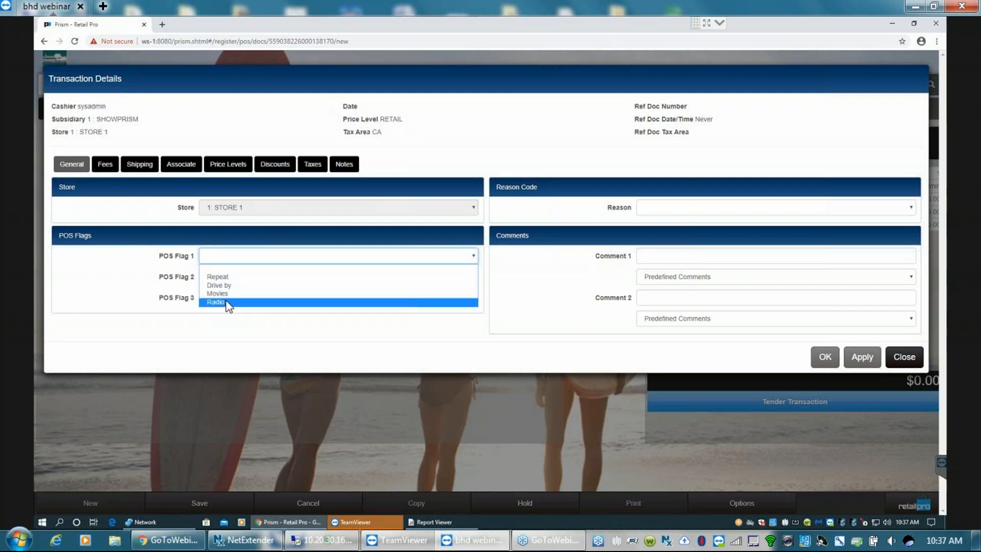
{"action": "left_click", "coordinate": [183, 281]}
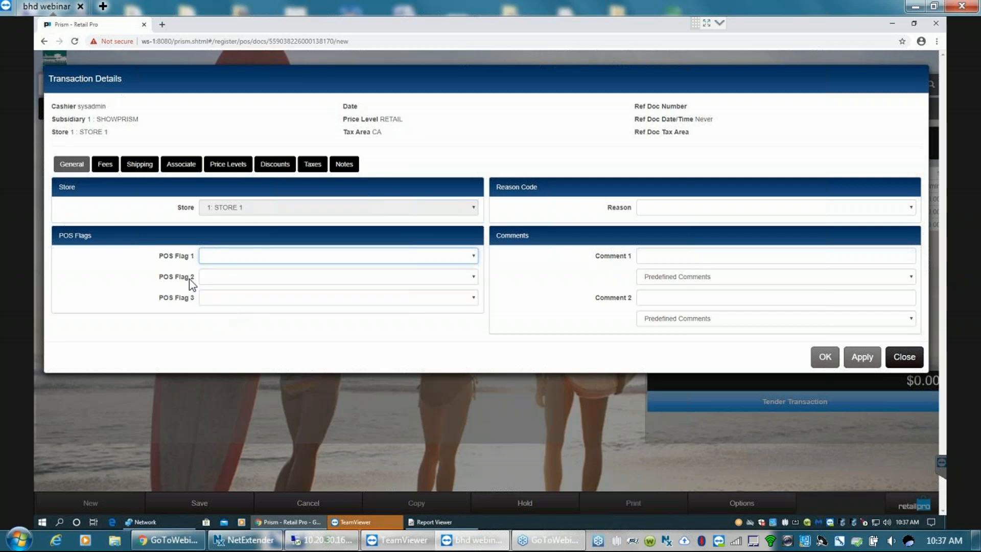
{"action": "left_click", "coordinate": [475, 276]}
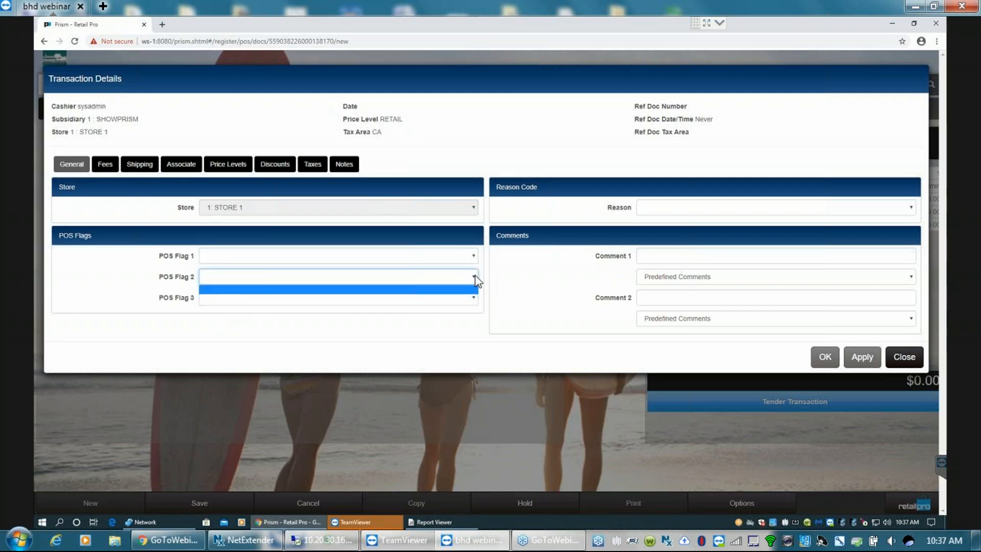
{"action": "left_click", "coordinate": [423, 300]}
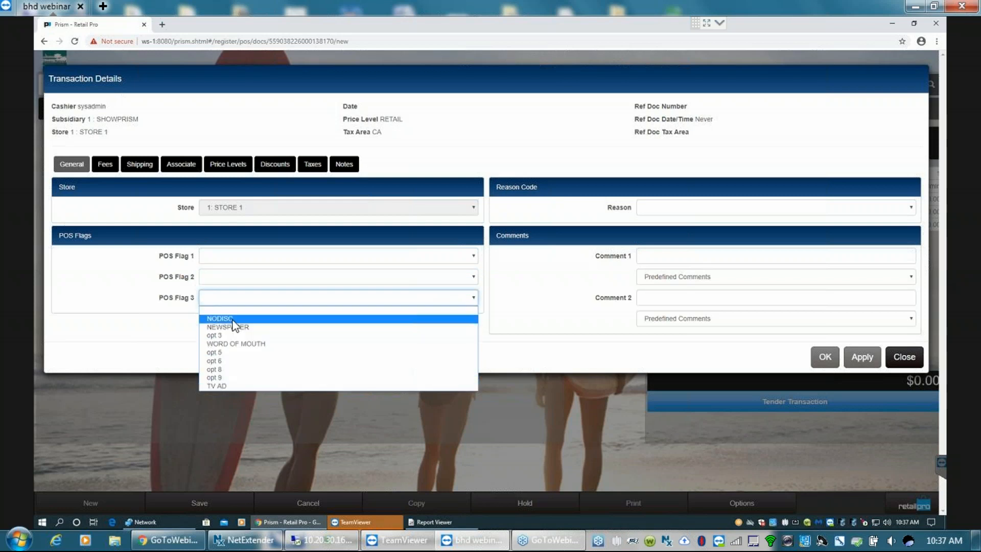
{"action": "left_click", "coordinate": [171, 299]}
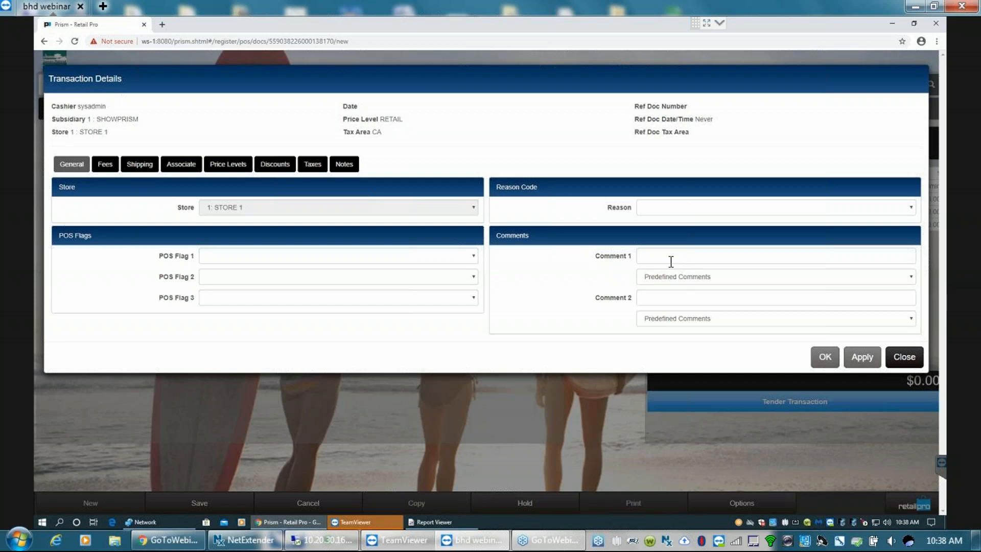
{"action": "left_click", "coordinate": [912, 279]}
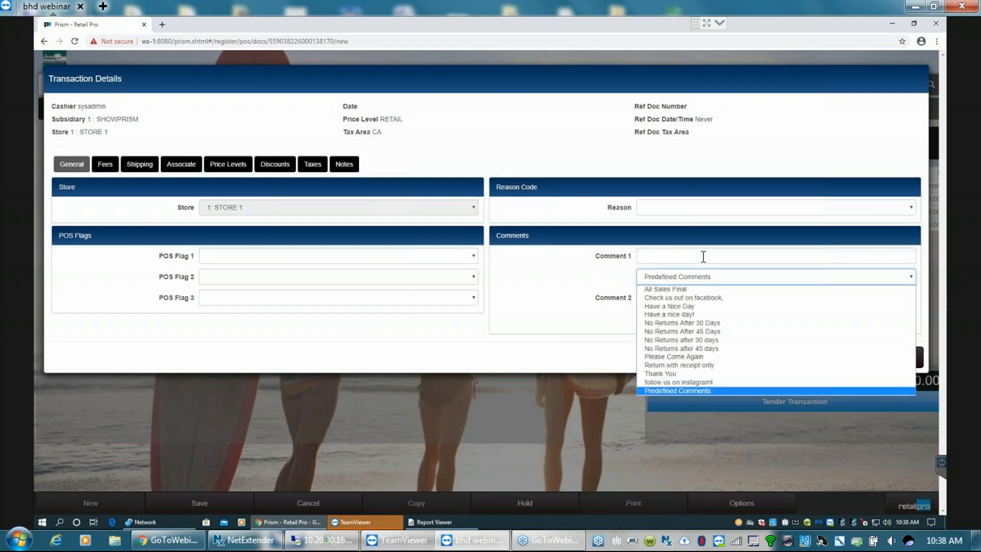
{"action": "left_click", "coordinate": [765, 256]}
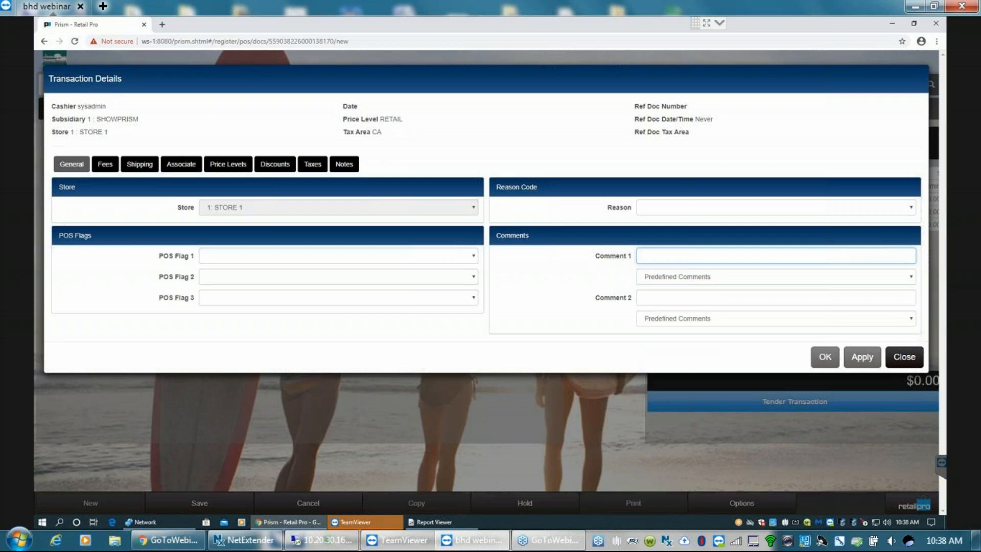
- Examine the sales fee amount and the available fee types in the transaction details
{"action": "left_click", "coordinate": [104, 164]}
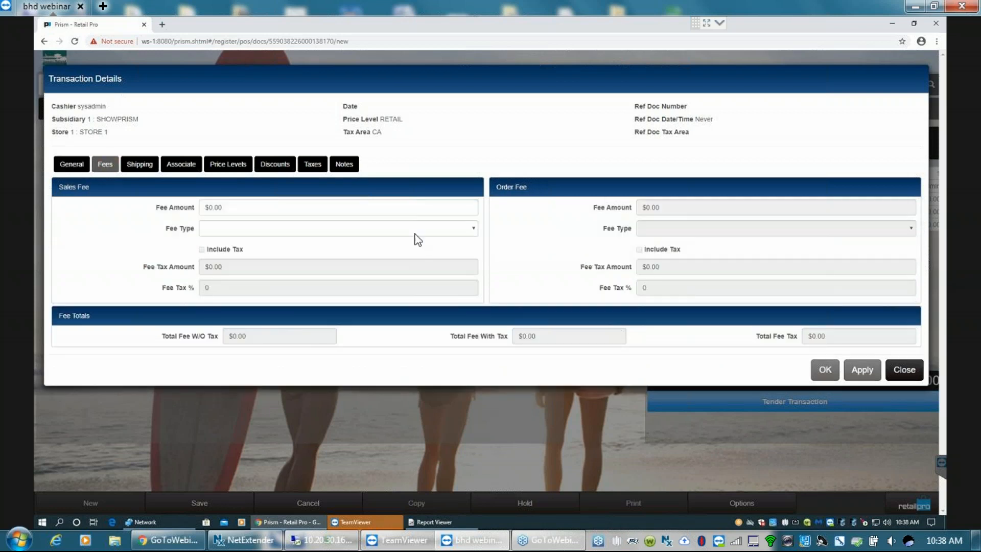
{"action": "left_click", "coordinate": [474, 229]}
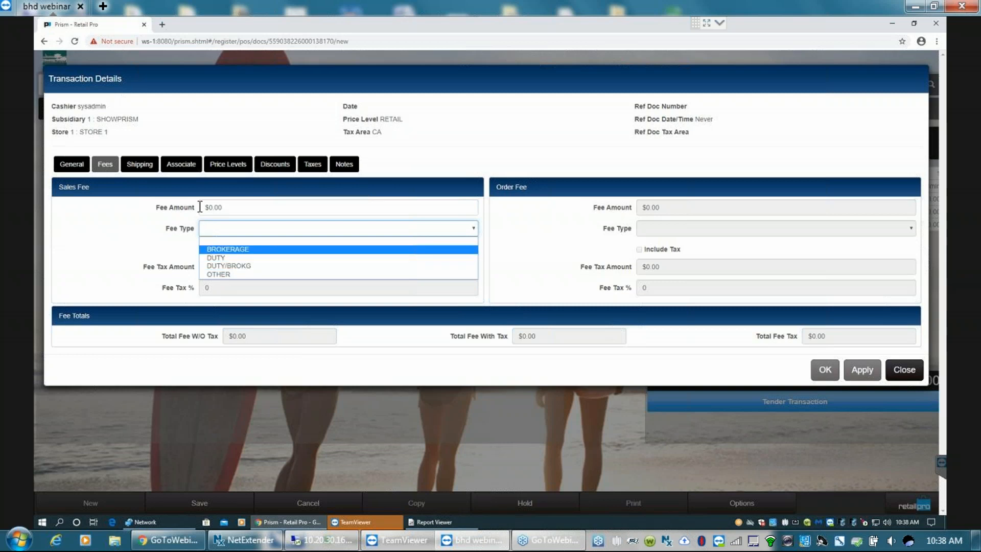
{"action": "left_click", "coordinate": [231, 207]}
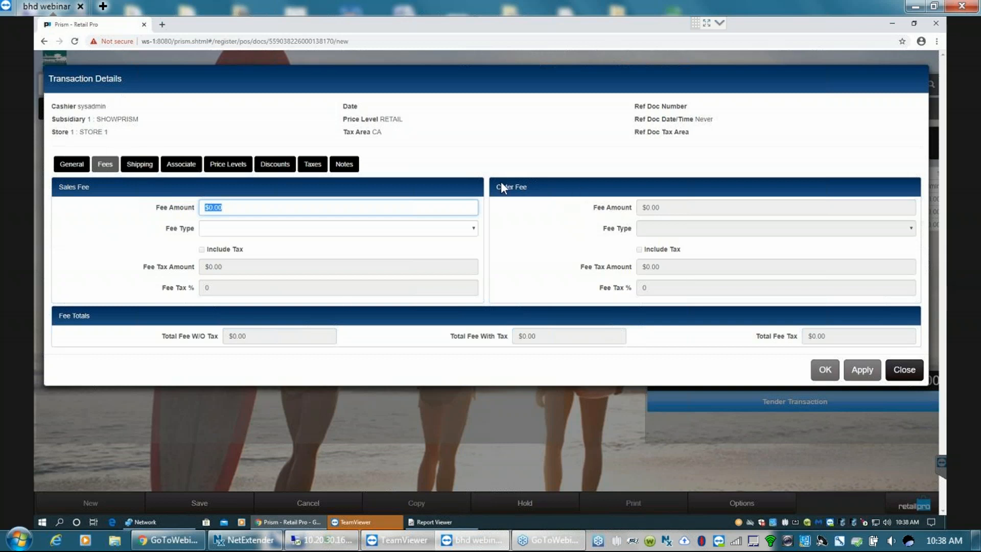
- Review the shipping details and the list of associates available for Associate 2
{"action": "left_click", "coordinate": [143, 166]}
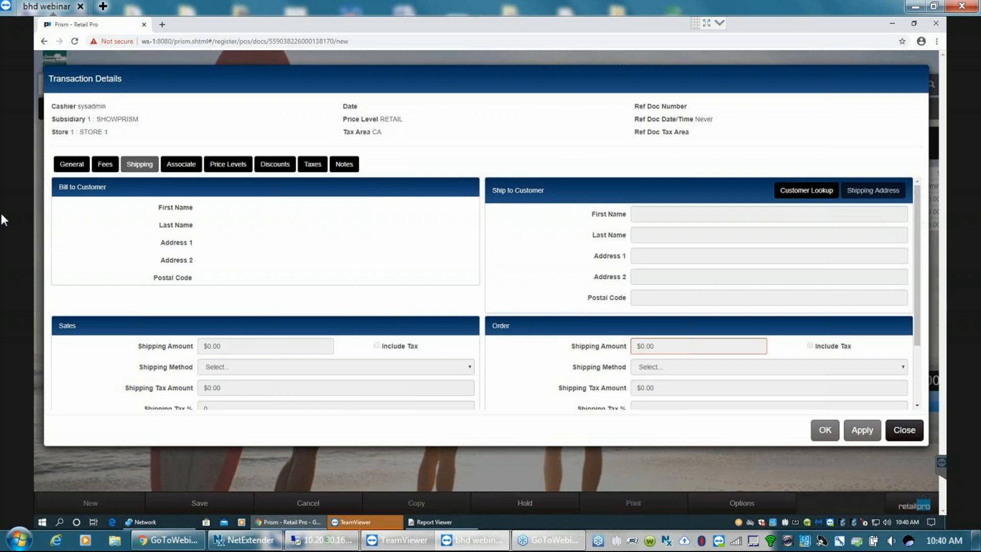
{"action": "left_click", "coordinate": [180, 165]}
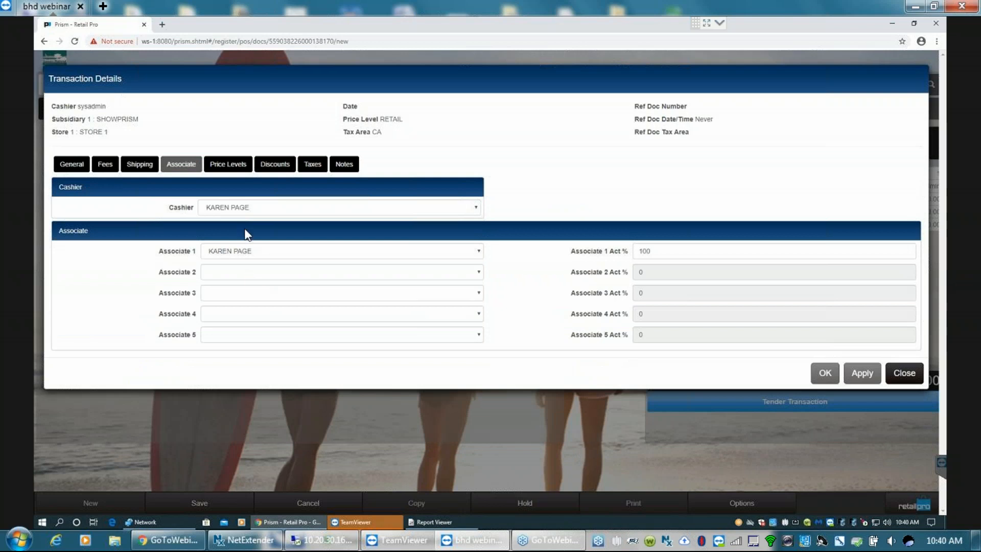
{"action": "left_click", "coordinate": [221, 276]}
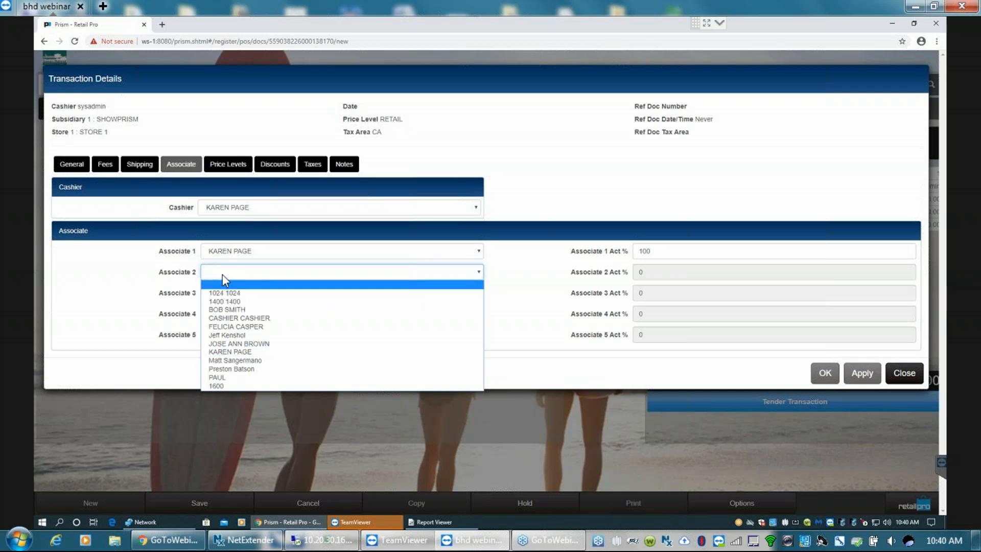
- Review the discount, tax and general notes settings in the transaction details
{"action": "left_click", "coordinate": [279, 167]}
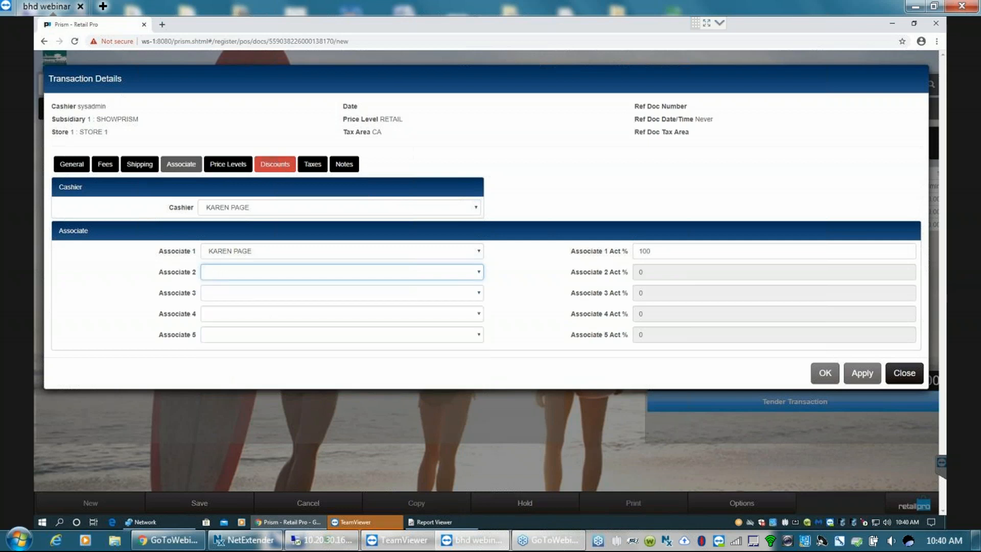
{"action": "left_click", "coordinate": [280, 168]}
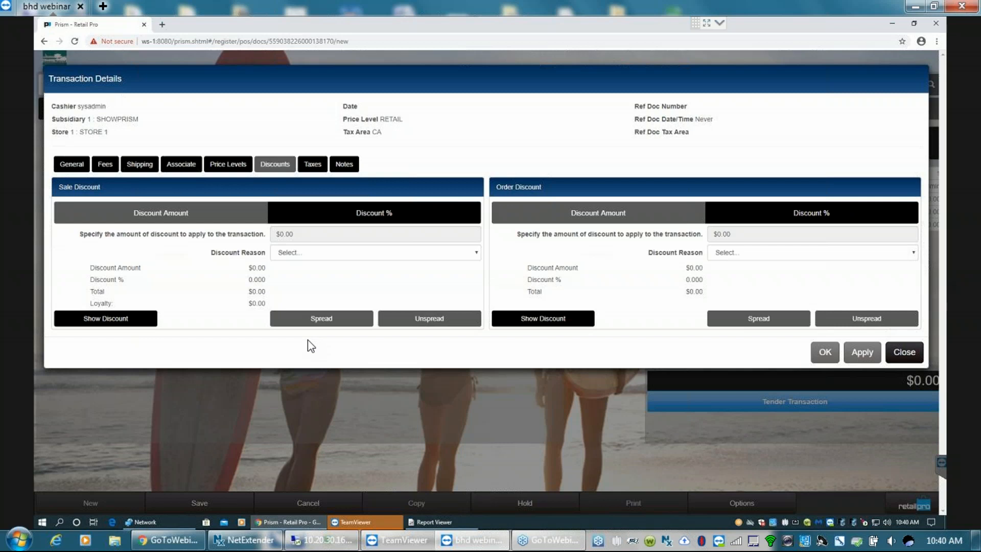
{"action": "left_click", "coordinate": [311, 165]}
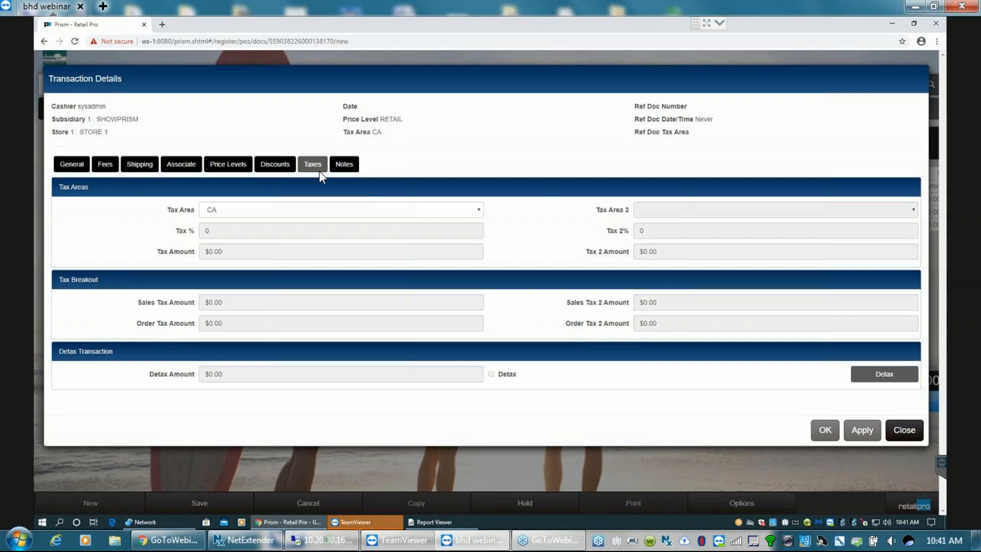
{"action": "left_click", "coordinate": [344, 165]}
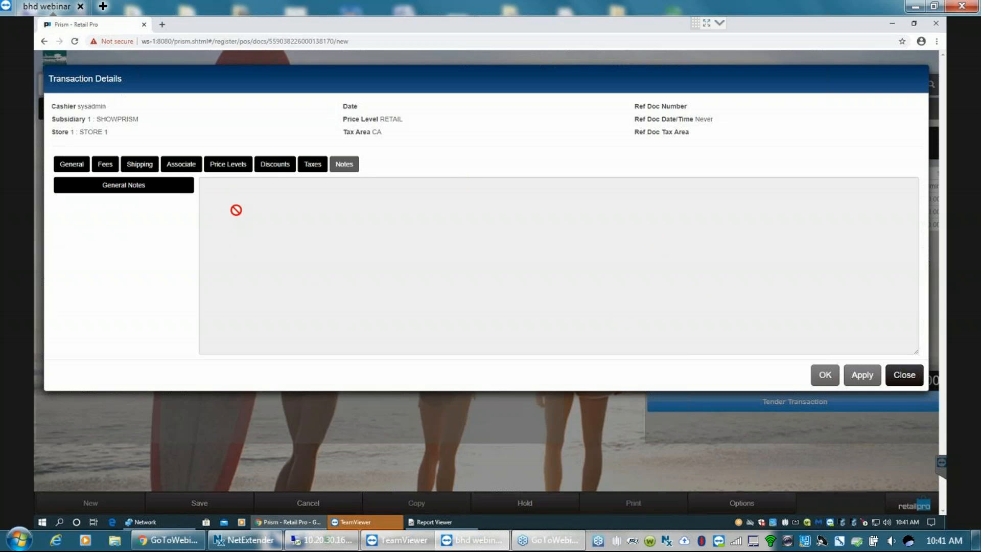
{"action": "left_click", "coordinate": [160, 186]}
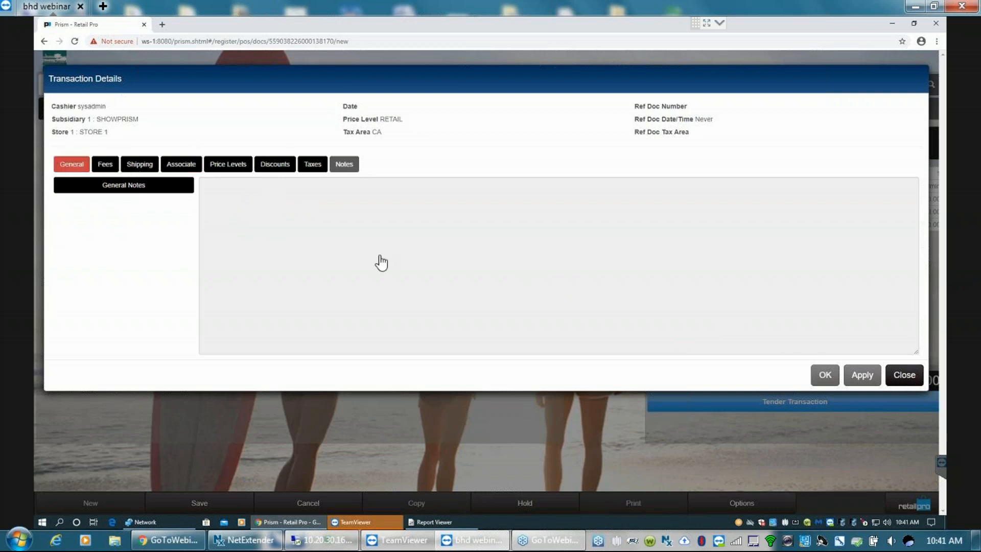
- Close the transaction details and add items 200020, 200019 and 200022 to the sale
{"action": "left_click", "coordinate": [905, 375]}
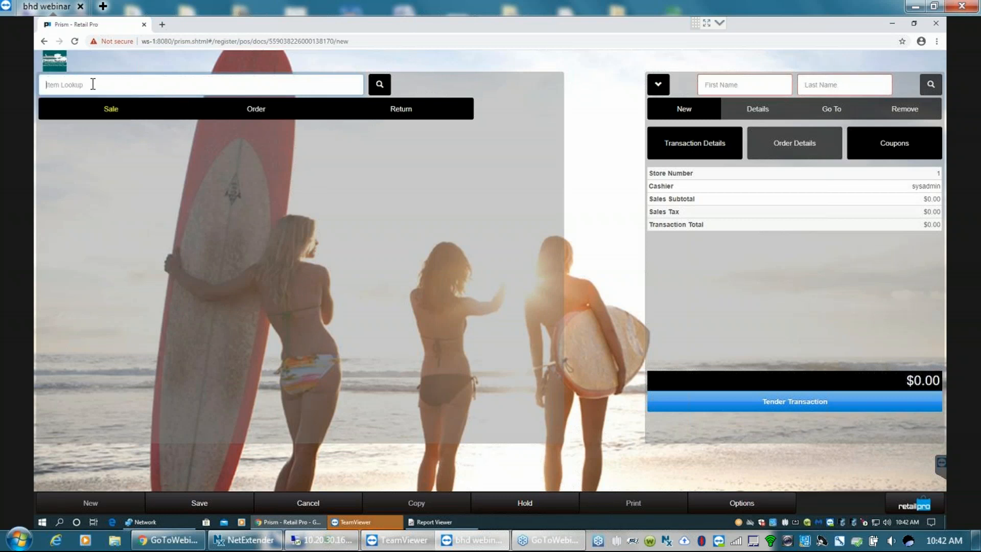
{"action": "type", "text": "200020"}
{"action": "key", "text": "Return"}
{"action": "type", "text": "200019"}
{"action": "key", "text": "Return"}
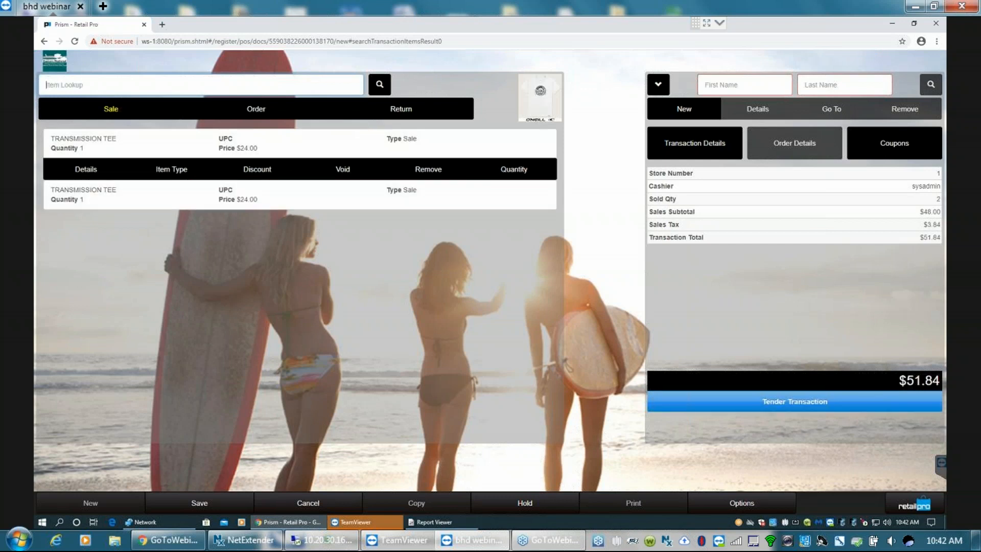
{"action": "type", "text": "200022"}
{"action": "key", "text": "Return"}
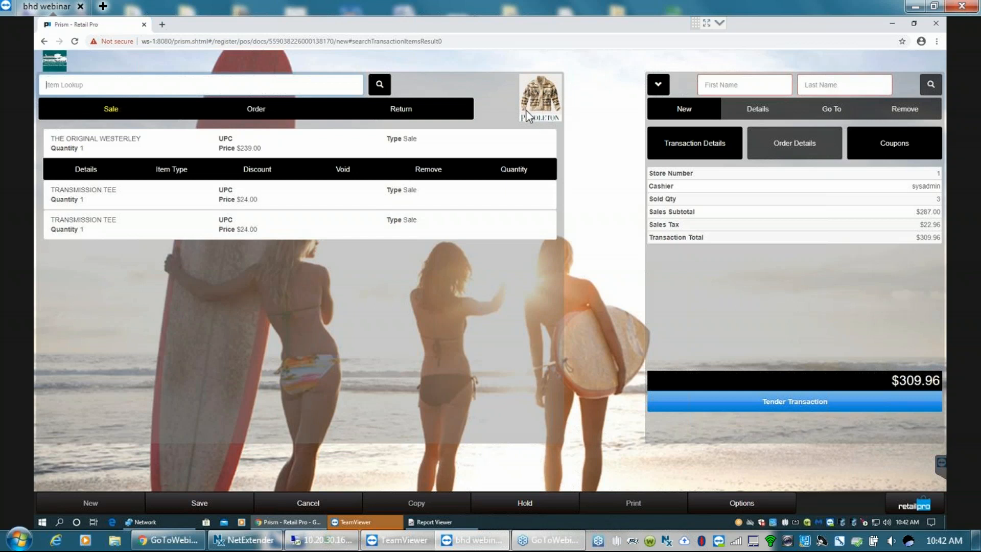
- Review the product images of both Transmission Tee lines and The Original Westerley line
{"action": "left_click", "coordinate": [248, 196]}
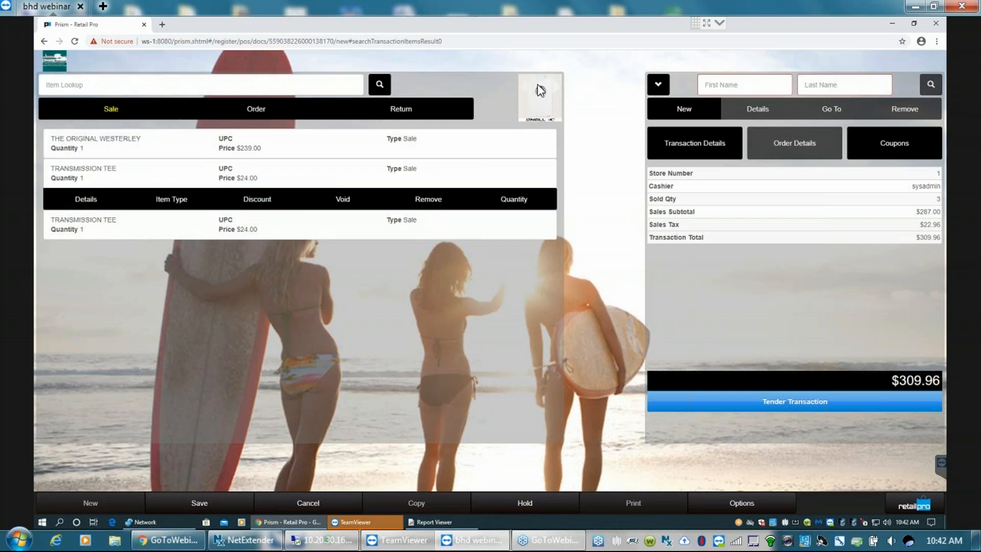
{"action": "left_click", "coordinate": [256, 226]}
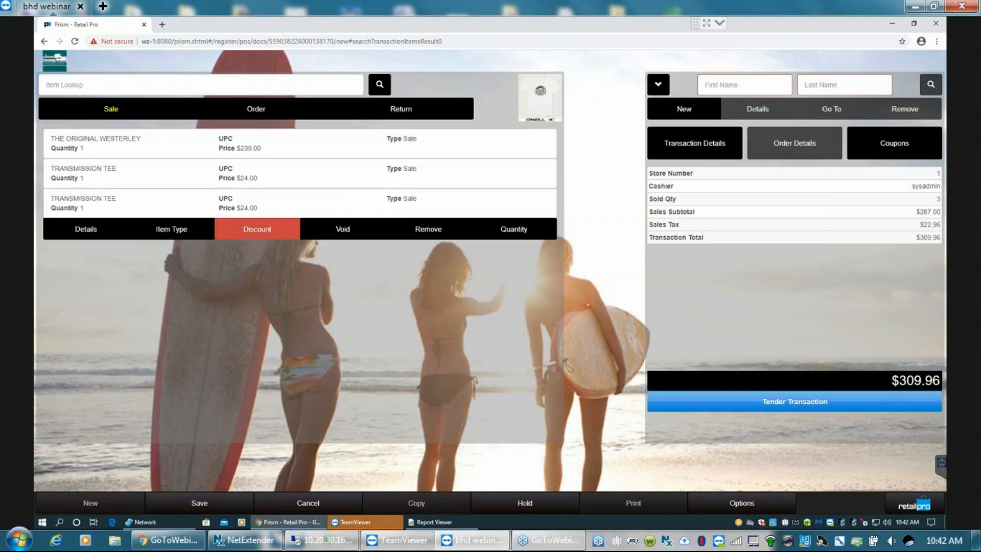
{"action": "left_click", "coordinate": [251, 139]}
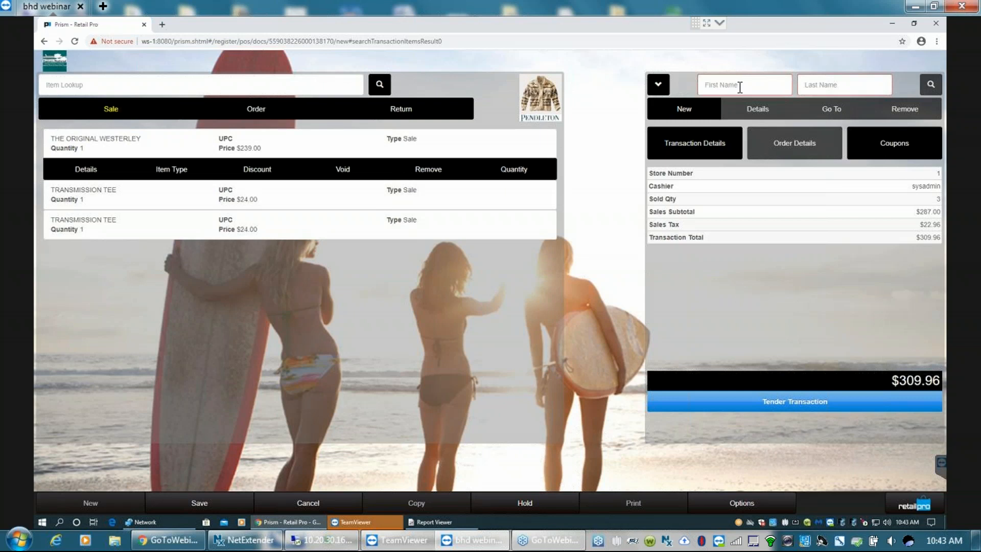
- Put the current transaction on hold and start a new transaction
{"action": "left_click", "coordinate": [526, 506]}
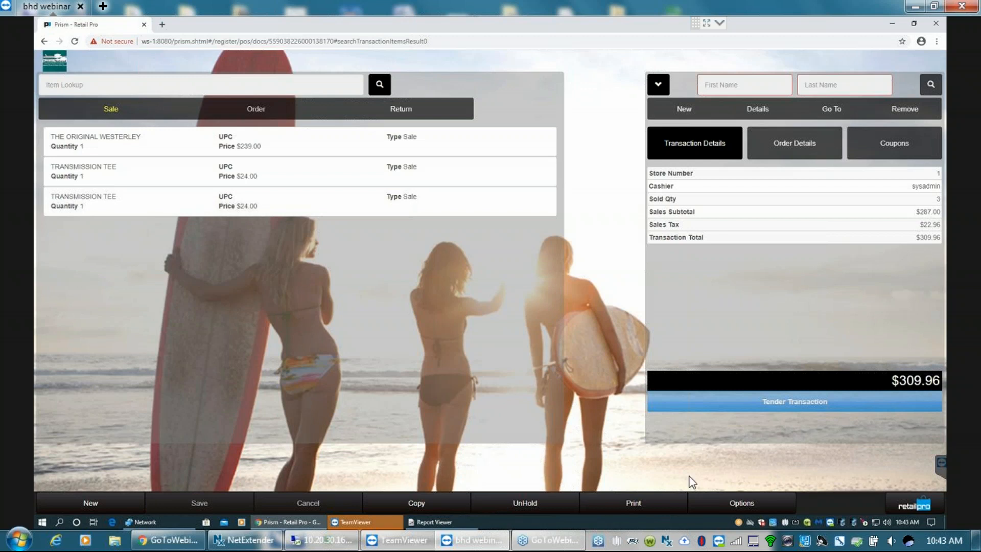
{"action": "left_click", "coordinate": [92, 504]}
{"action": "left_click", "coordinate": [70, 82]}
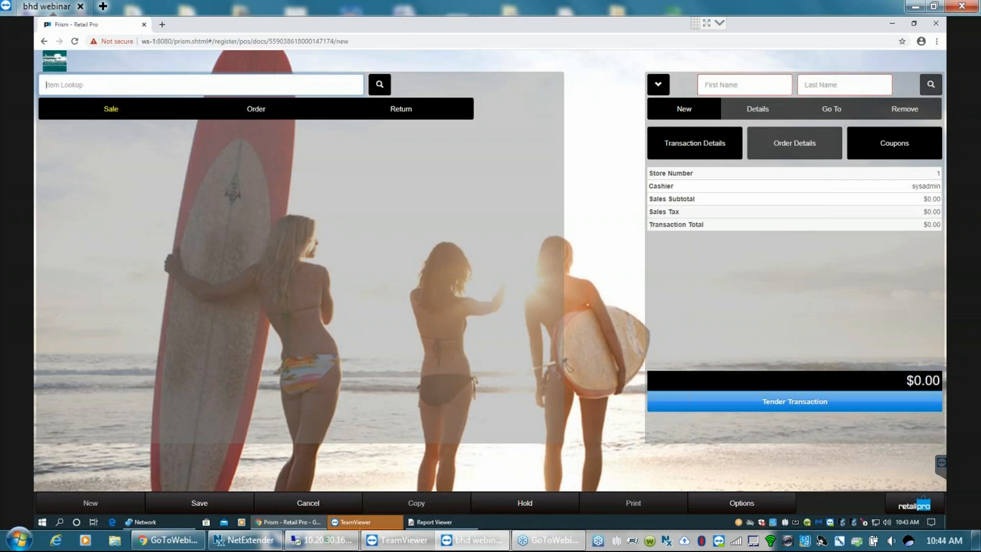
- Create a quick customer for the transaction with only a first name and last name, keeping the Local customer type
{"action": "left_click", "coordinate": [688, 112]}
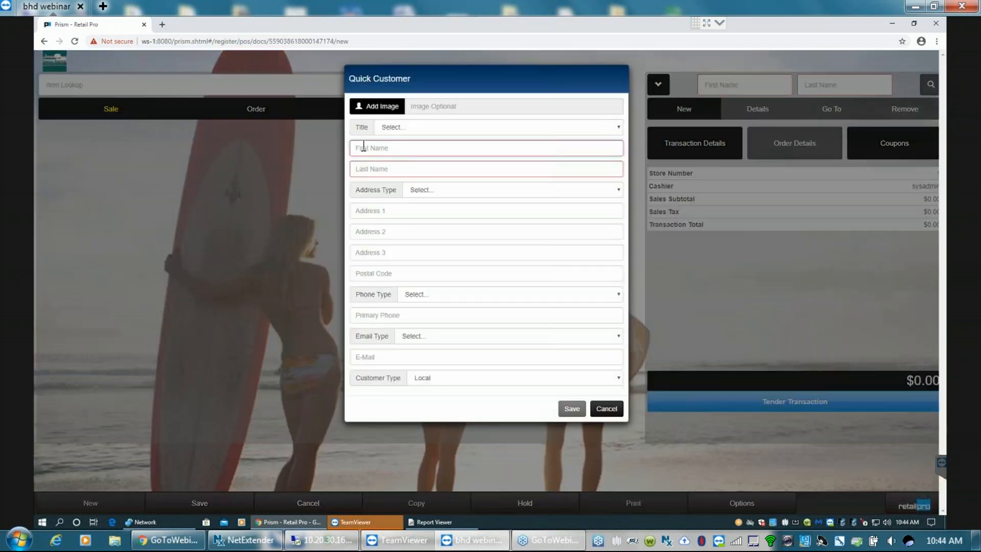
{"action": "left_click", "coordinate": [375, 149]}
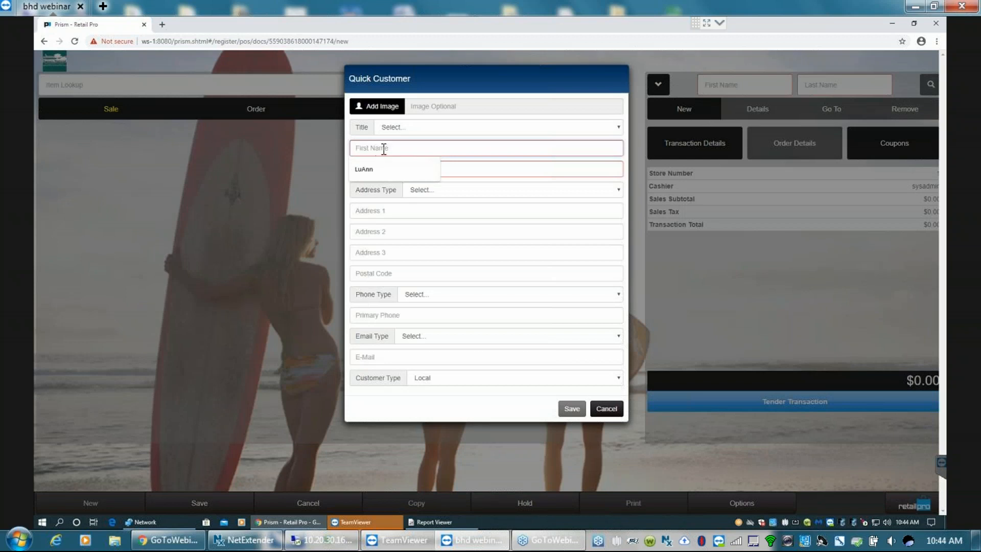
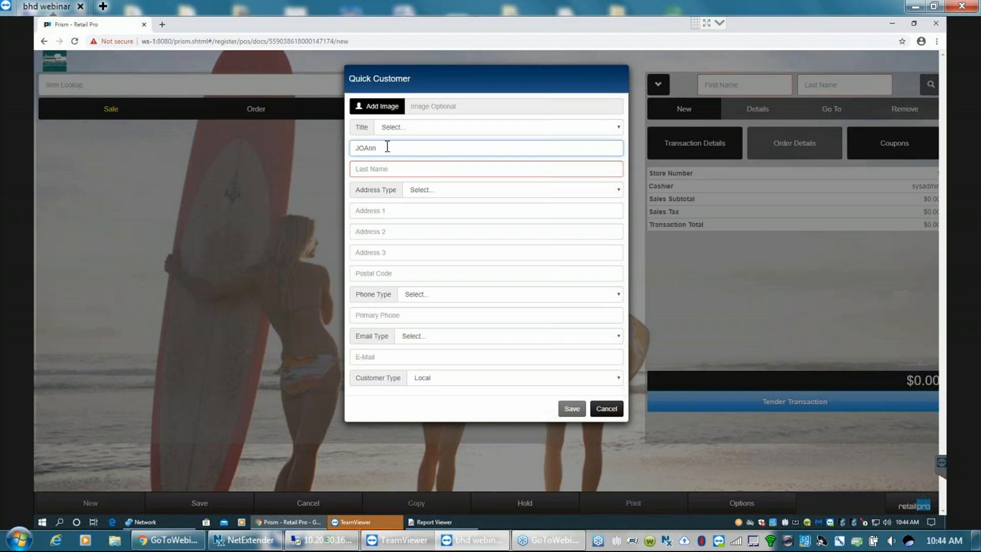
{"action": "key", "text": "Tab"}
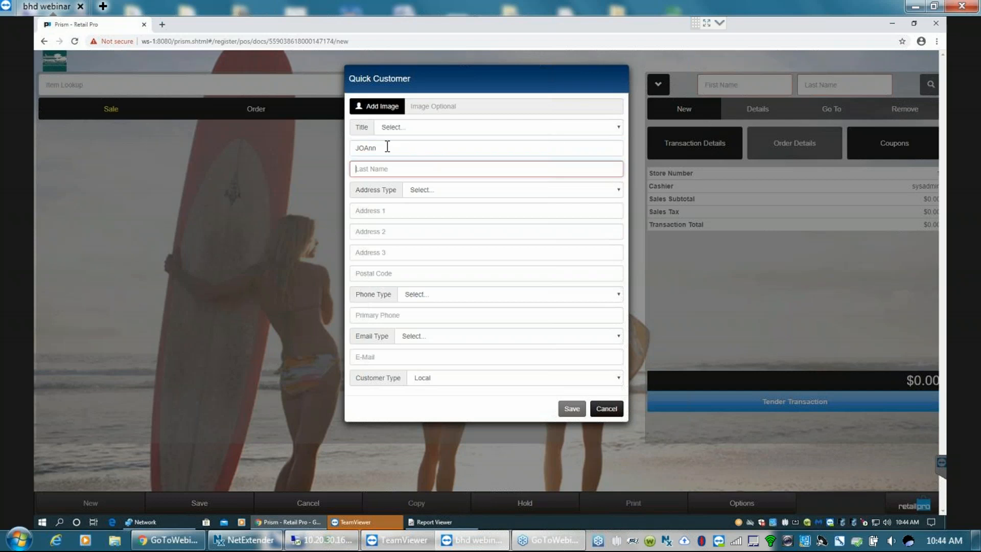
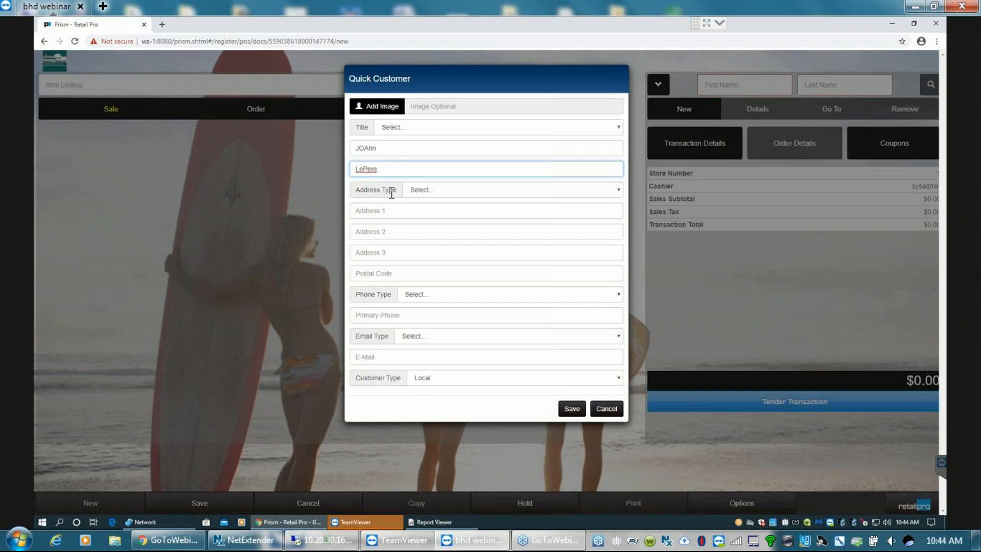
{"action": "left_click", "coordinate": [399, 211]}
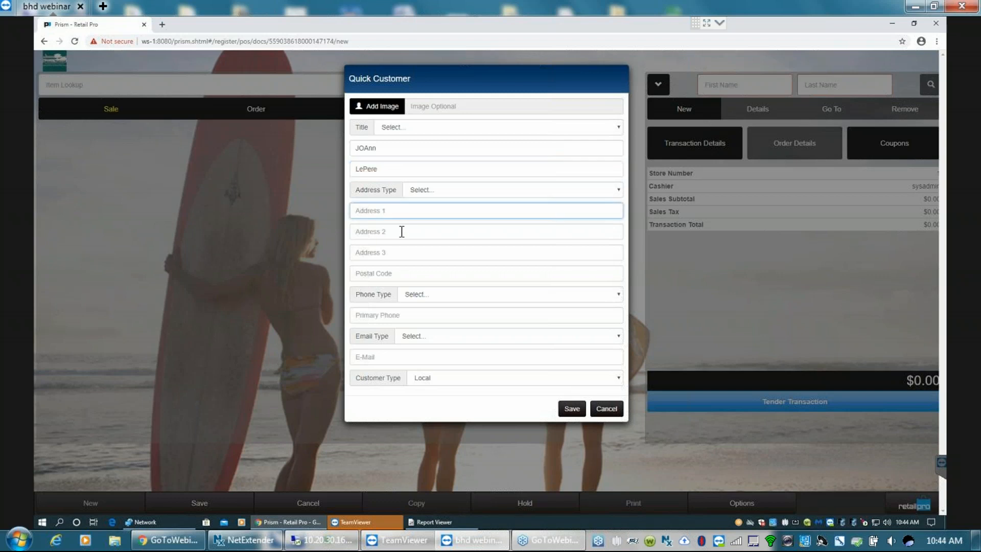
{"action": "left_click", "coordinate": [399, 231]}
{"action": "left_click", "coordinate": [395, 253]}
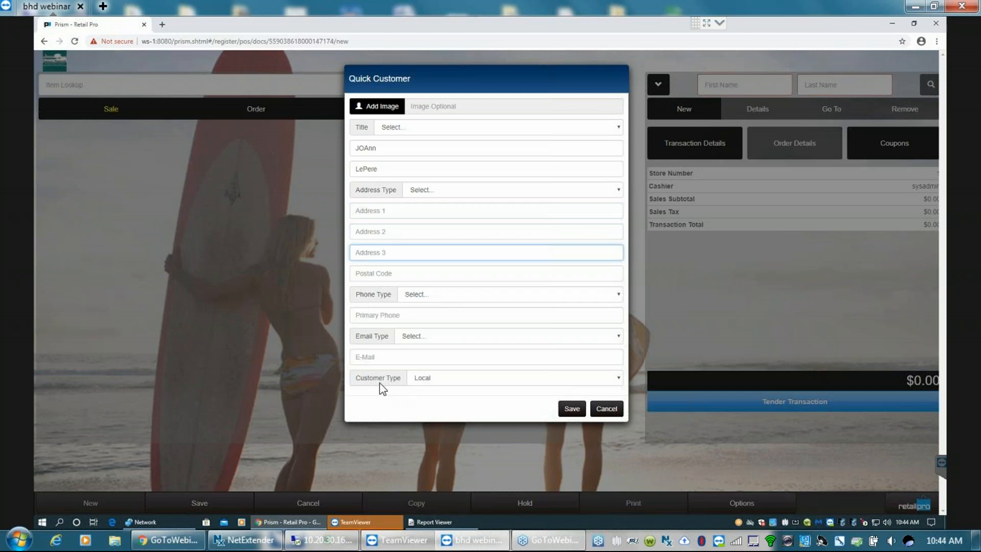
{"action": "left_click", "coordinate": [572, 410]}
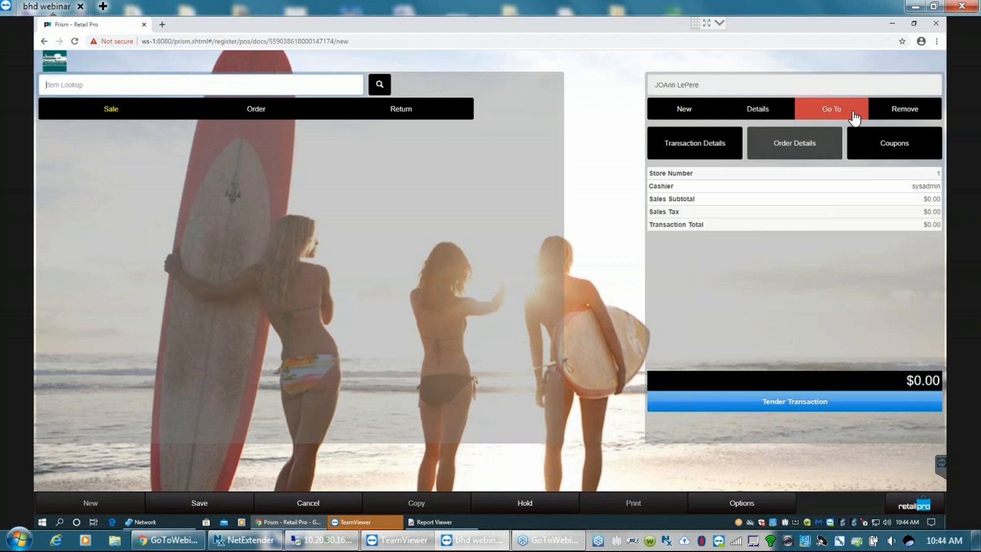
- Review the new customer's detail summary and go to the full customer record
{"action": "left_click", "coordinate": [758, 109]}
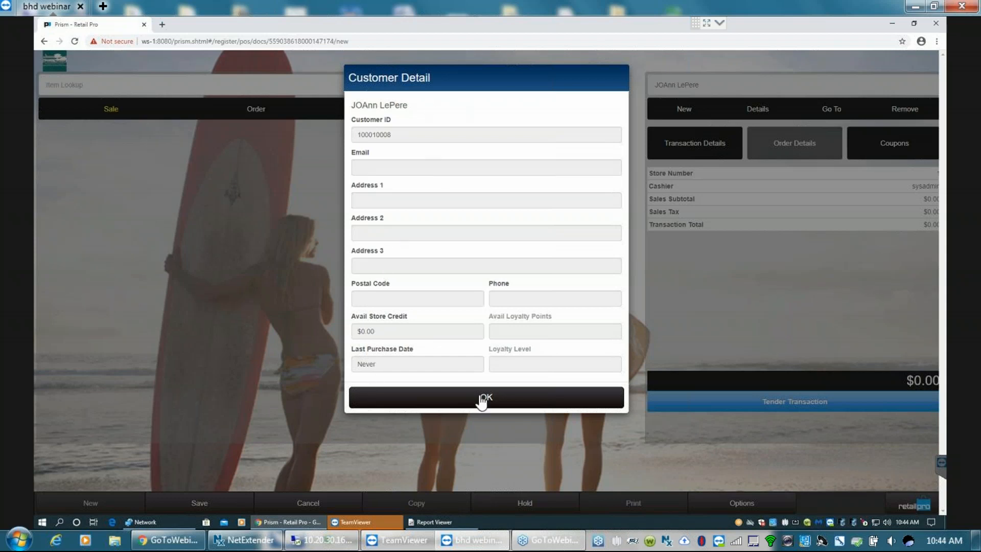
{"action": "left_click", "coordinate": [487, 398]}
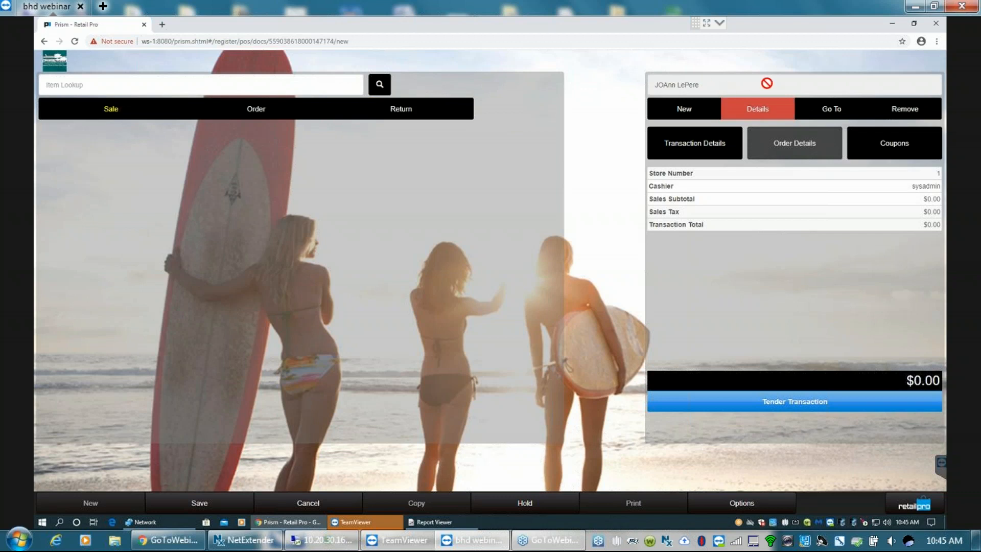
{"action": "left_click", "coordinate": [831, 114]}
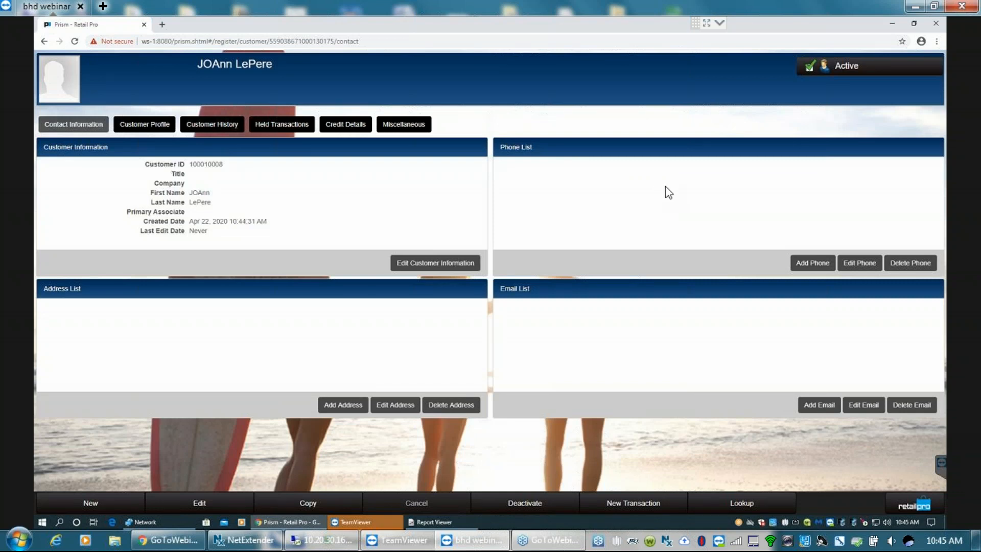
- Search the customer's history for all transaction types with the start date set to Apr 1, 2011
{"action": "left_click", "coordinate": [205, 128]}
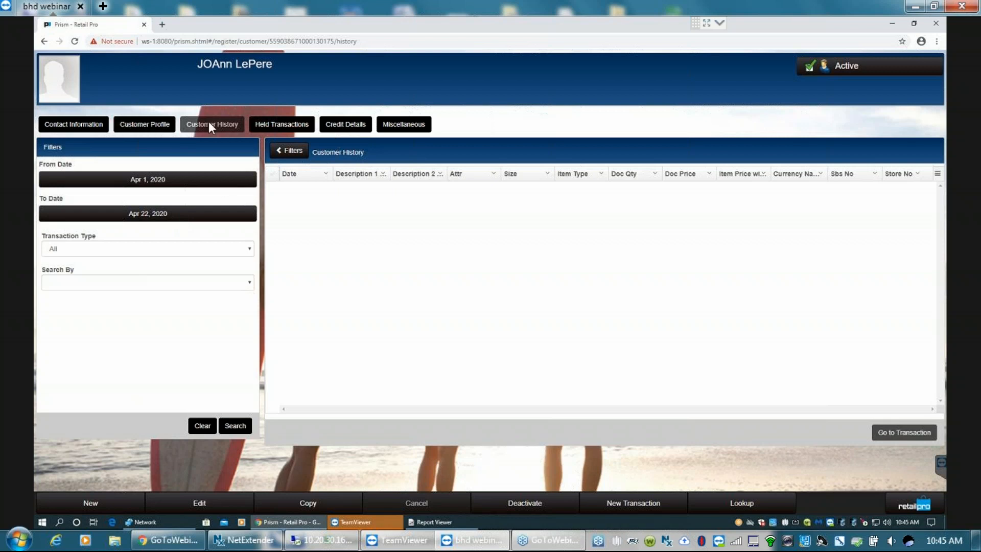
{"action": "left_click", "coordinate": [213, 184]}
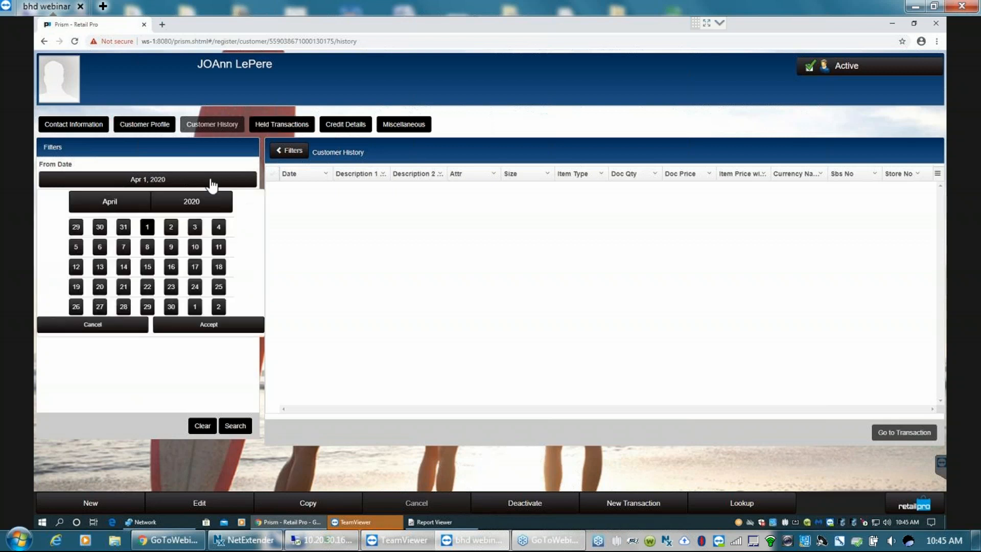
{"action": "left_click", "coordinate": [193, 202]}
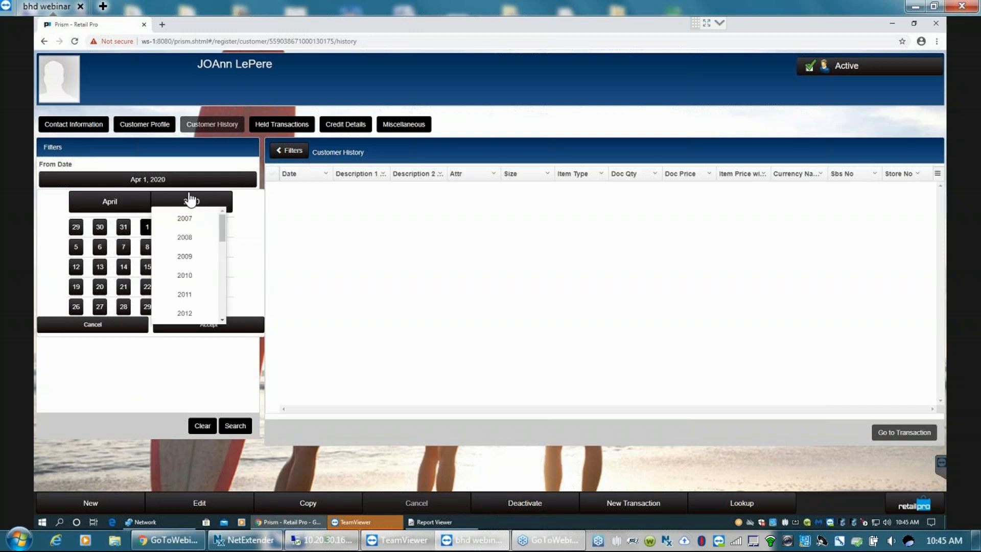
{"action": "left_click", "coordinate": [184, 295]}
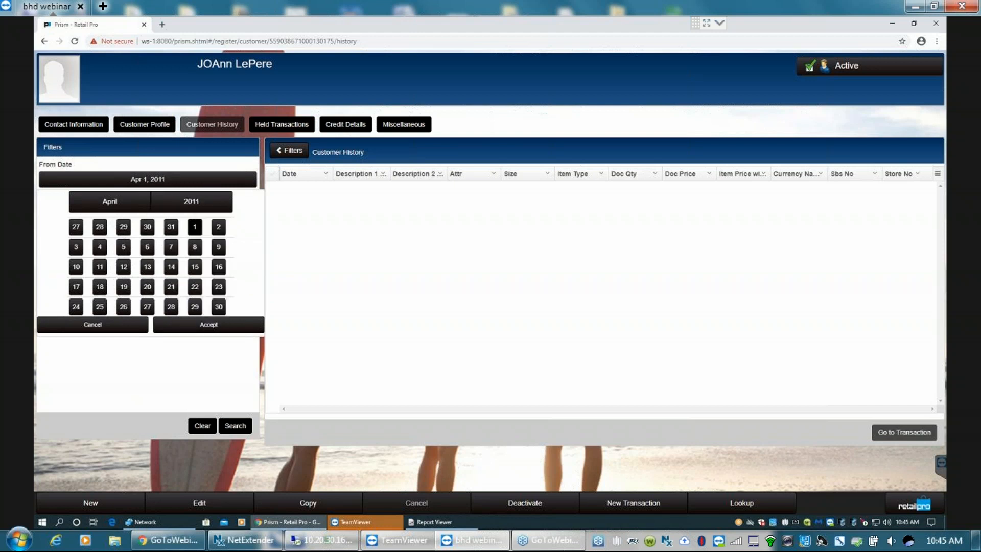
{"action": "left_click", "coordinate": [209, 327]}
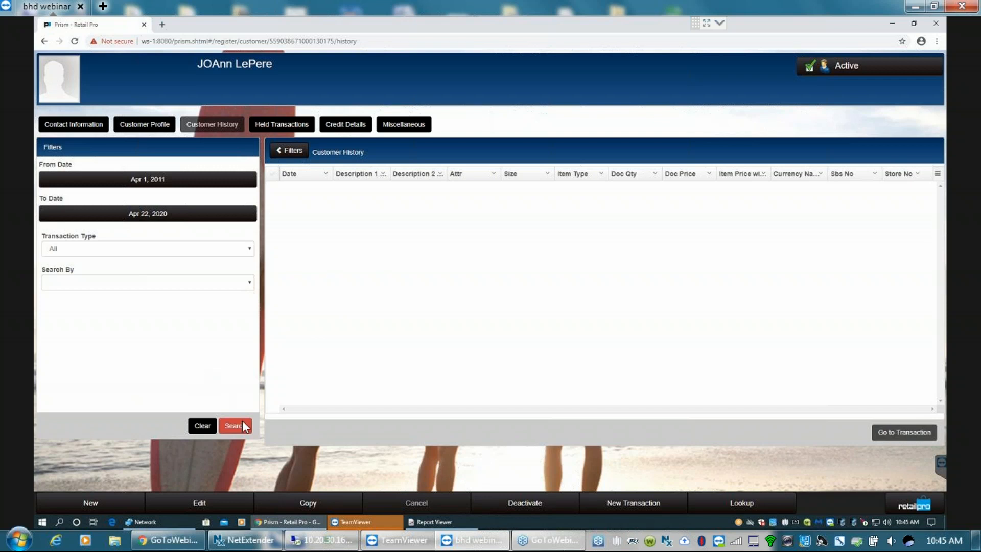
{"action": "left_click", "coordinate": [203, 425]}
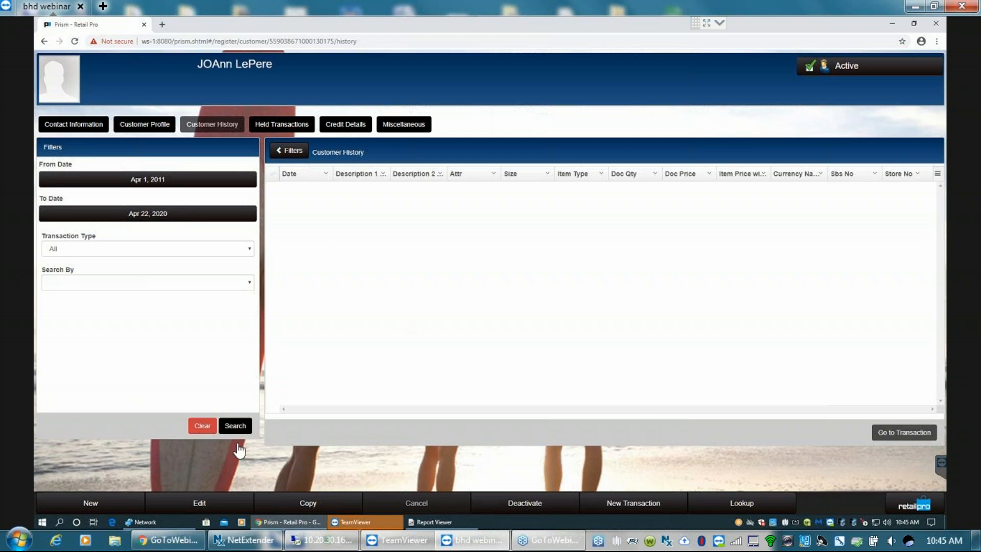
{"action": "left_click", "coordinate": [232, 426]}
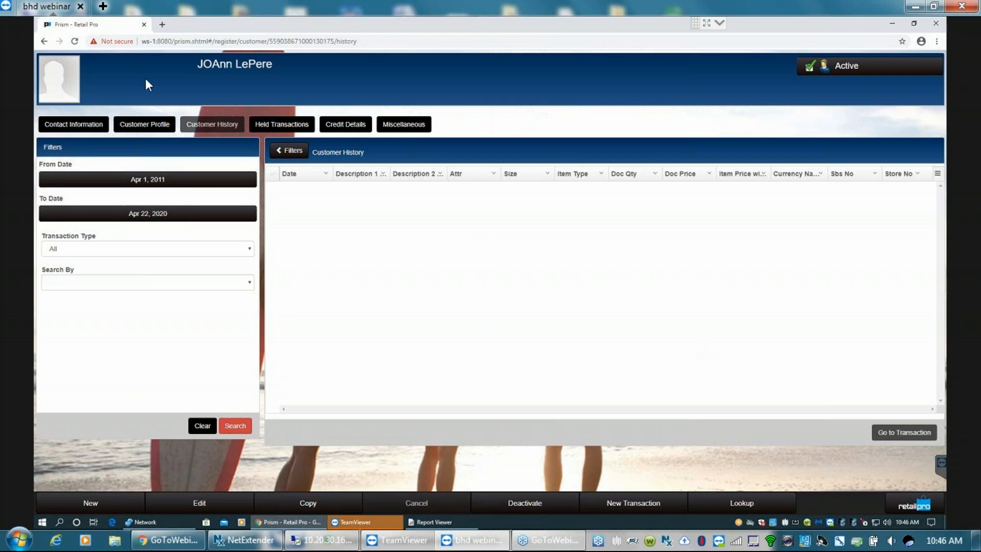
- Start a new transaction from the customer record, check its transaction options, and cancel the transaction
{"action": "left_click", "coordinate": [629, 503]}
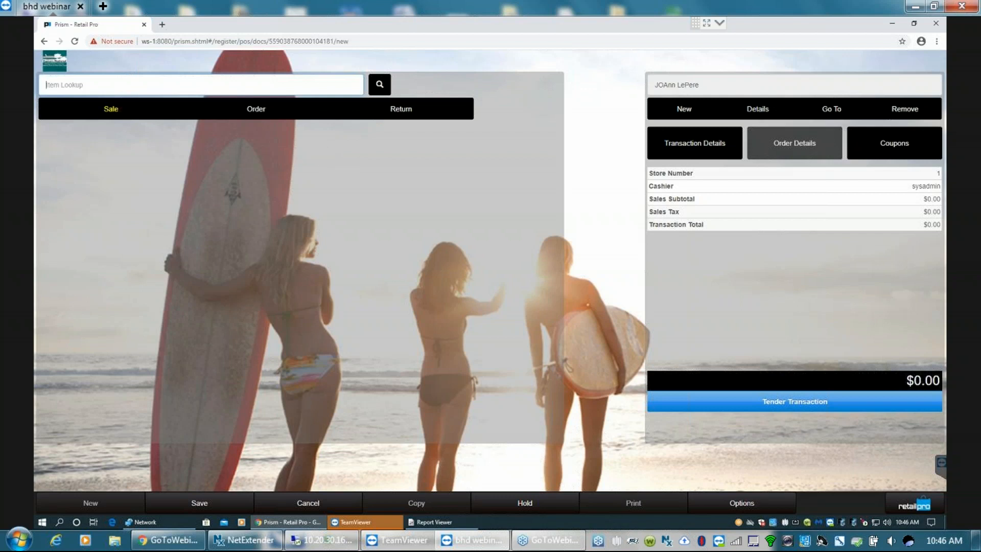
{"action": "left_click", "coordinate": [825, 110]}
{"action": "left_click", "coordinate": [742, 503]}
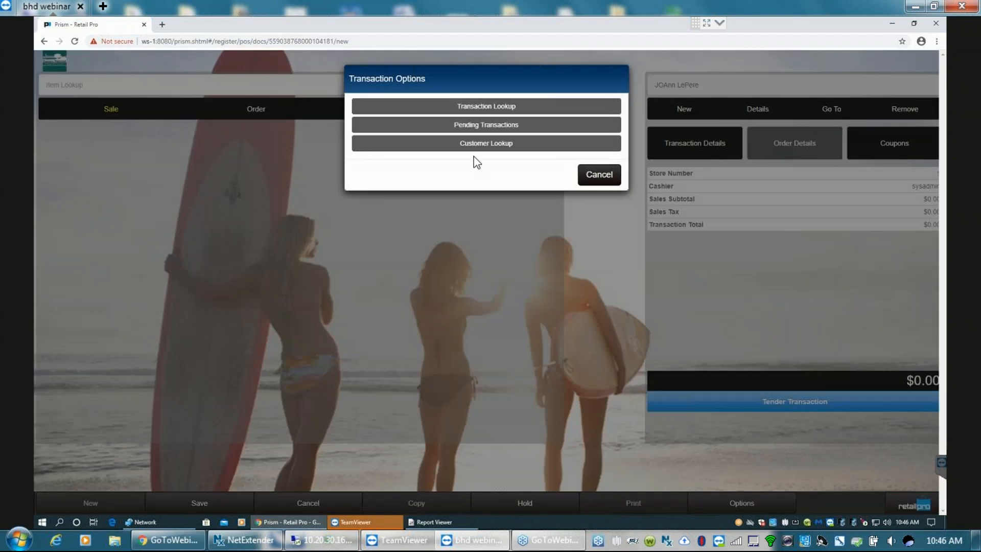
{"action": "left_click", "coordinate": [596, 185]}
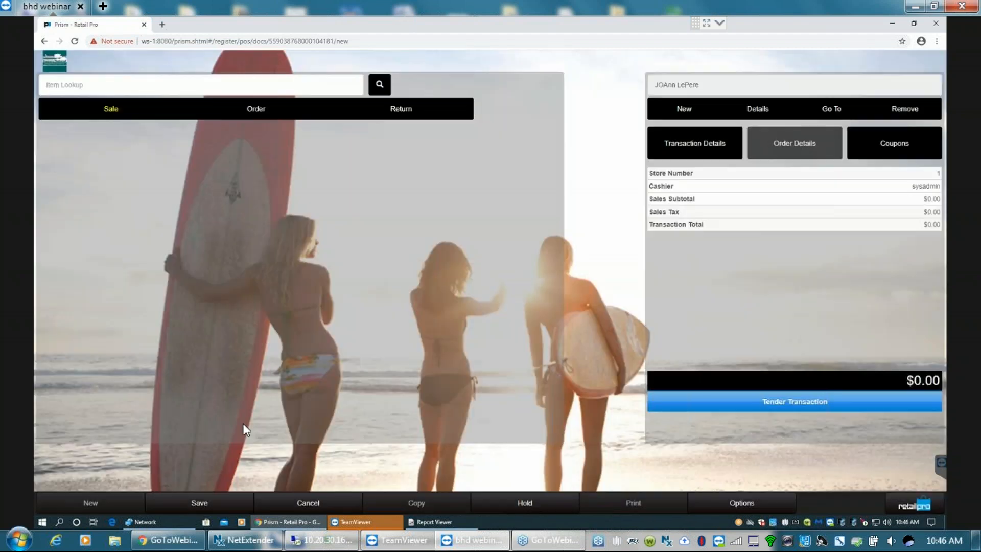
{"action": "left_click", "coordinate": [286, 492]}
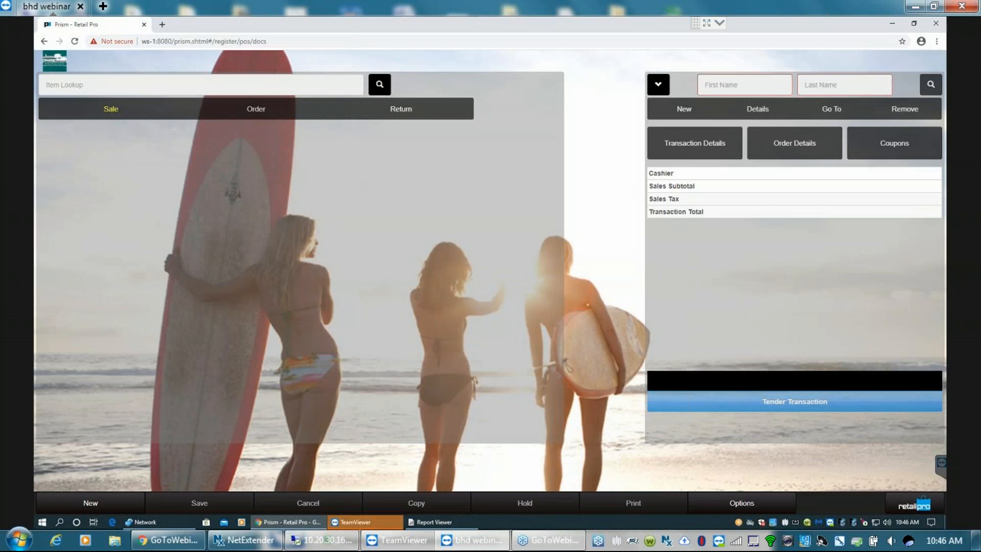
- Look up active customers by last name and open the record of the first matching customer
{"action": "left_click", "coordinate": [742, 503]}
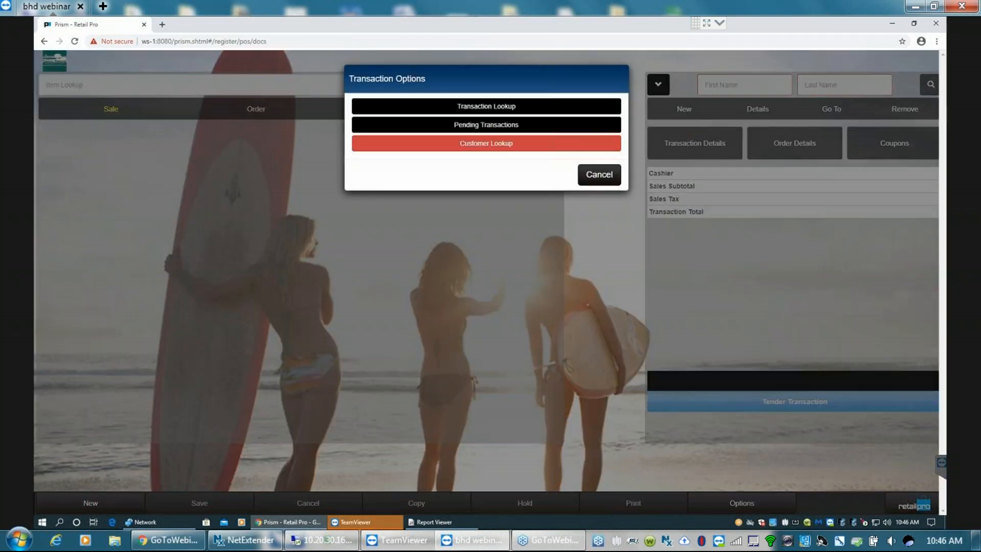
{"action": "left_click", "coordinate": [498, 148]}
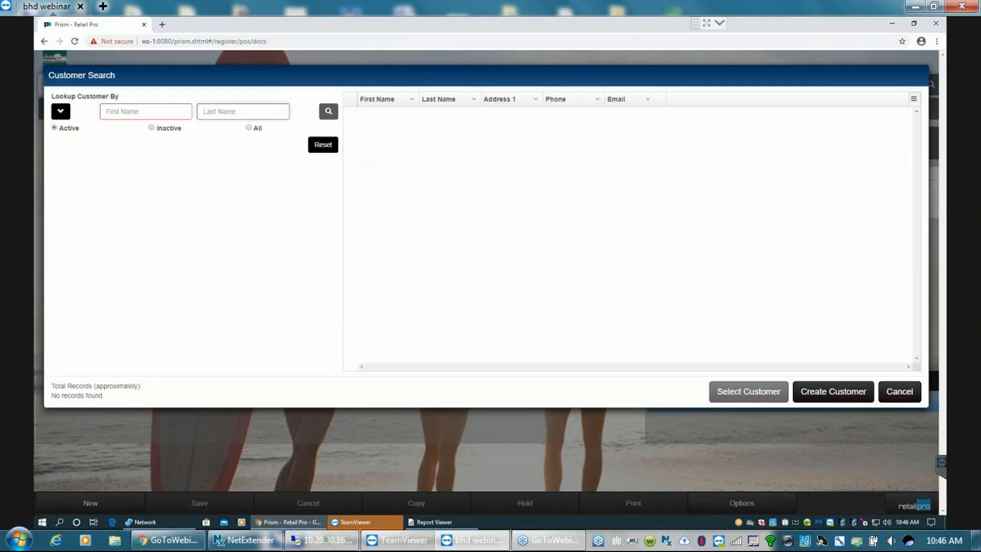
{"action": "type", "text": "lepere"}
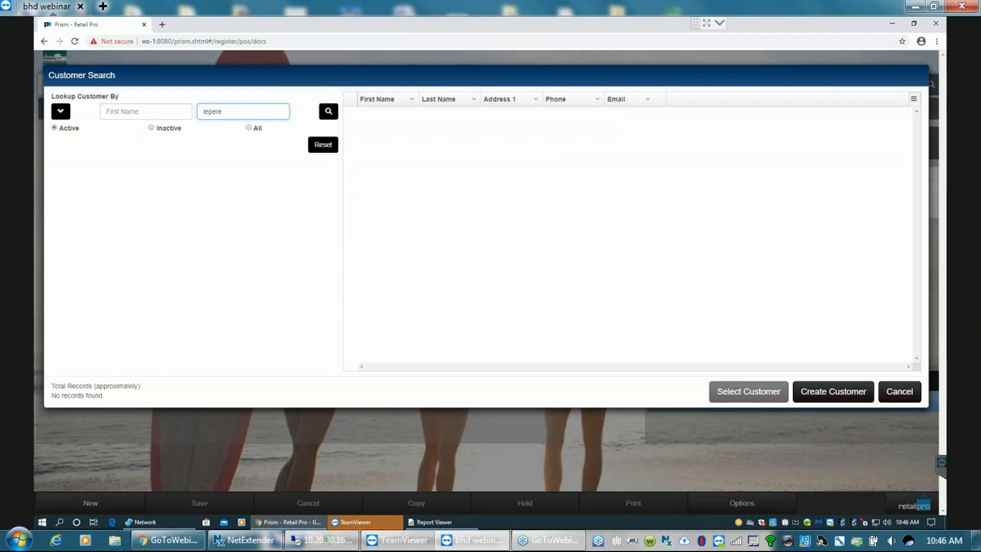
{"action": "key", "text": "Return"}
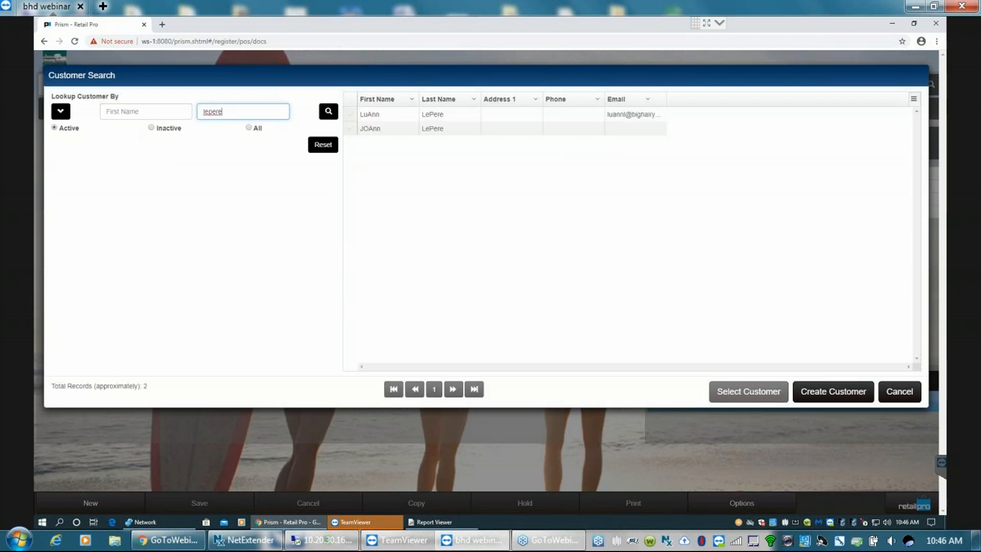
{"action": "left_click", "coordinate": [350, 114]}
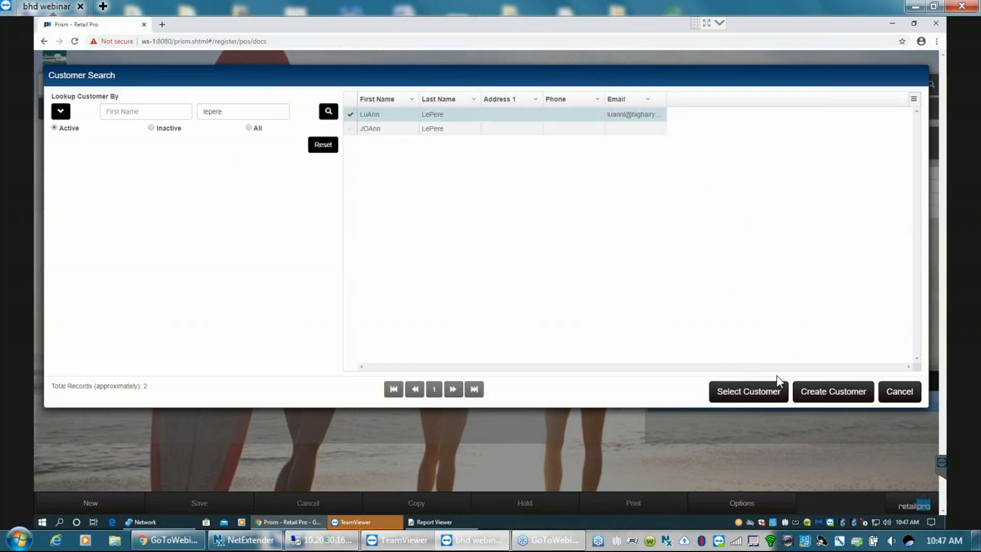
{"action": "left_click", "coordinate": [758, 394]}
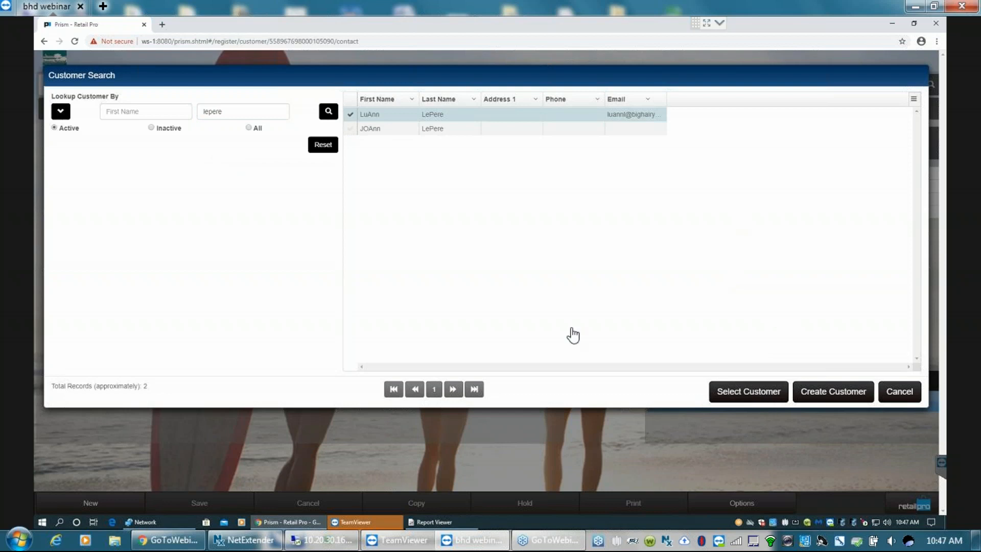
- View the customer's history page, start a new transaction from the record, and cancel that transaction
{"action": "left_click", "coordinate": [223, 124]}
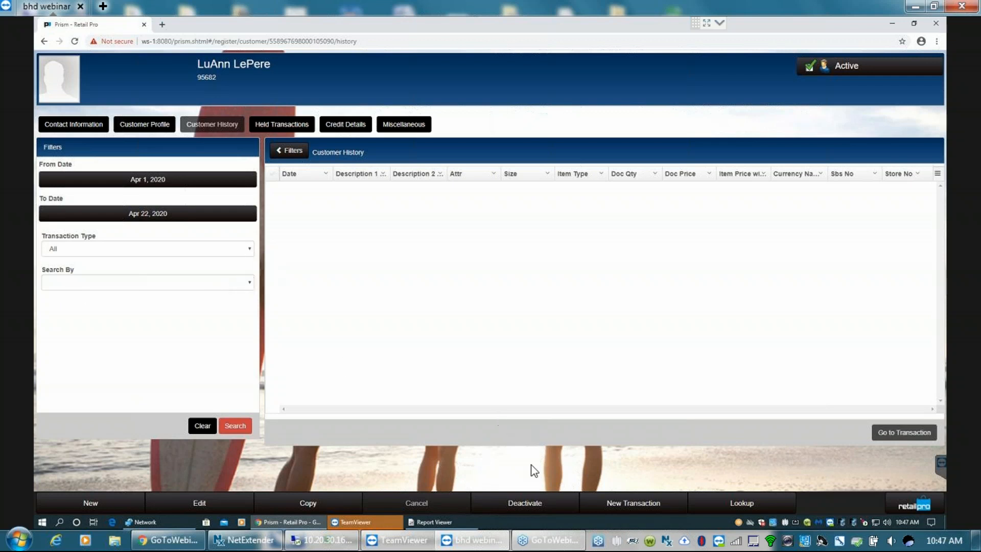
{"action": "left_click", "coordinate": [634, 504]}
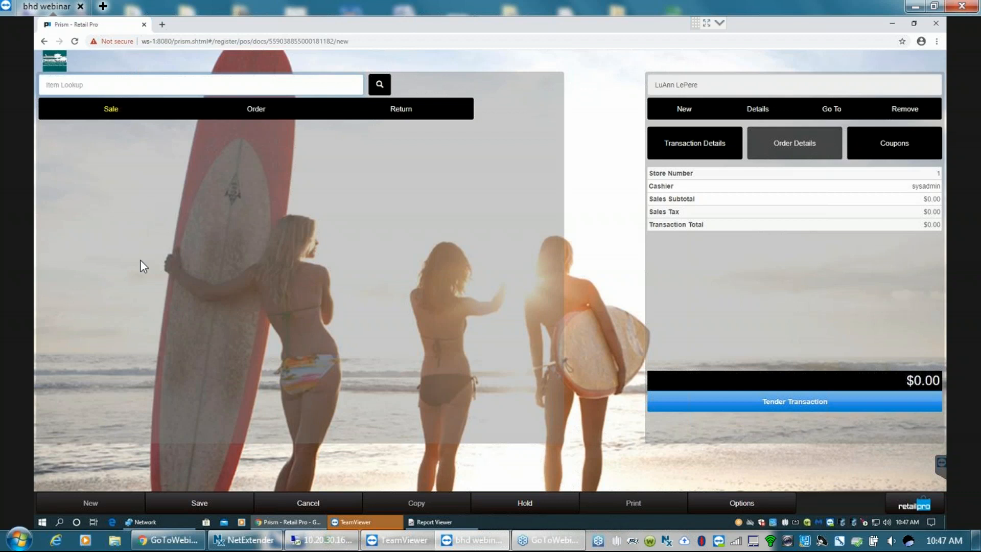
{"action": "left_click", "coordinate": [309, 504]}
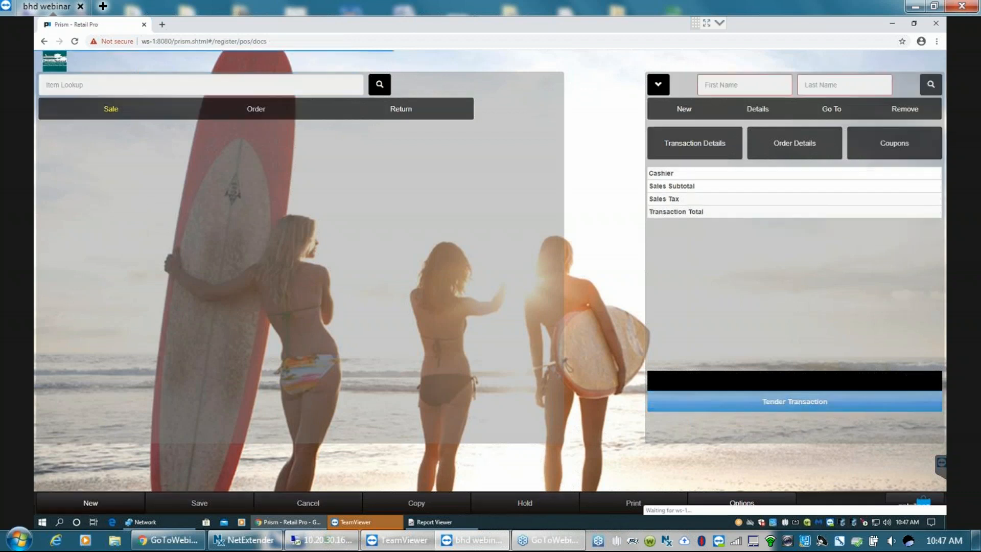
- Discard the pending transactions created Apr 21, 2020 at 7:01:50 PM and 6:57:55 PM
{"action": "left_click", "coordinate": [736, 505]}
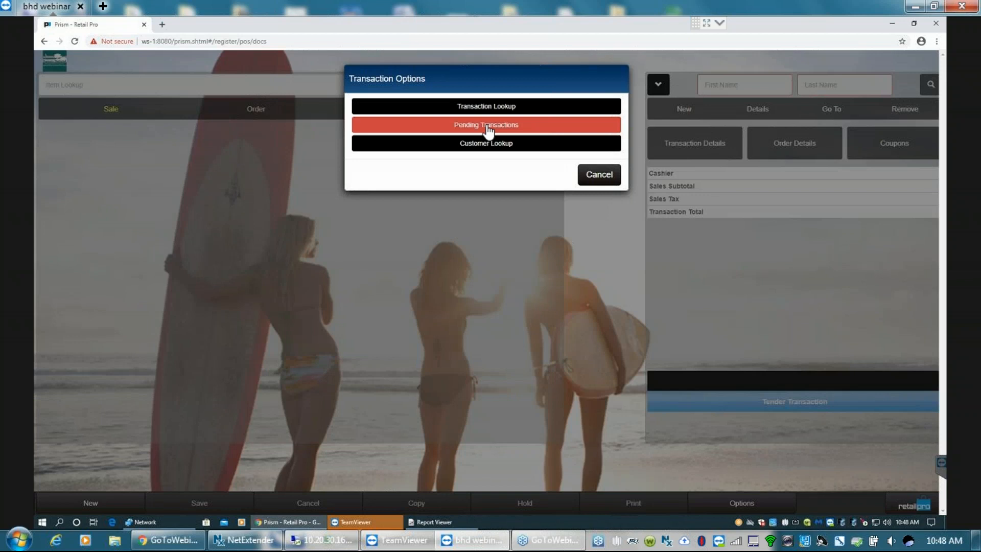
{"action": "left_click", "coordinate": [488, 128]}
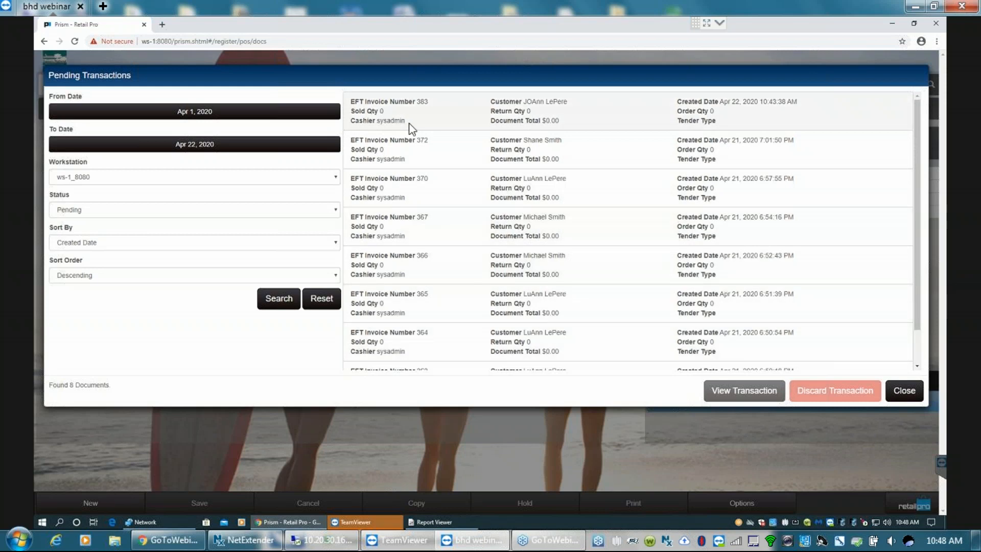
{"action": "left_click", "coordinate": [406, 156]}
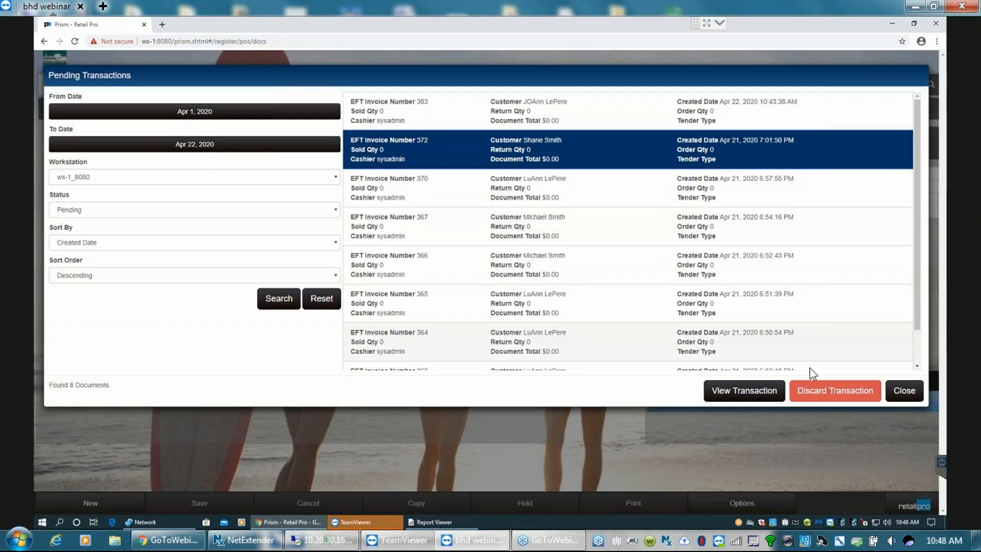
{"action": "left_click", "coordinate": [832, 394]}
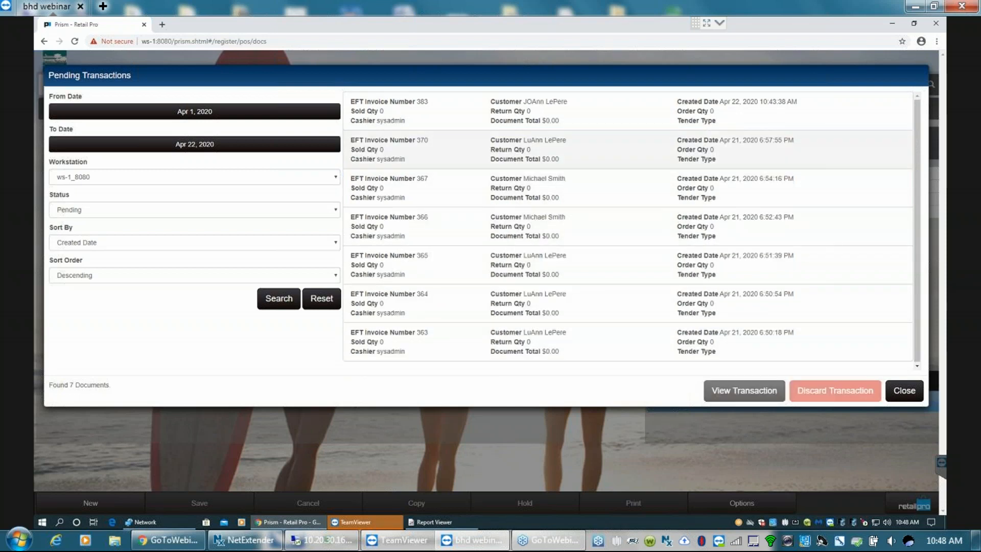
{"action": "left_click", "coordinate": [368, 156]}
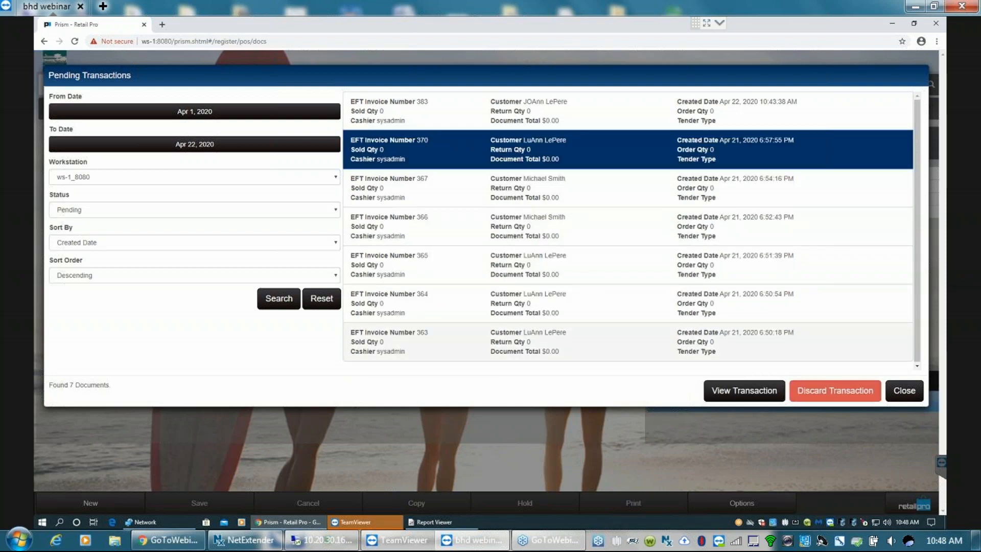
{"action": "left_click", "coordinate": [832, 392]}
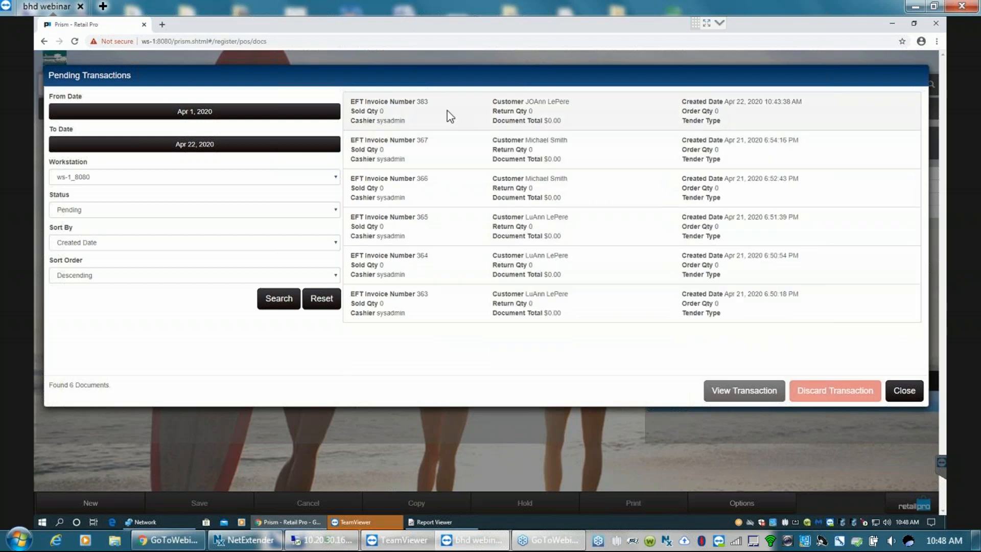
- View the pending transaction created Apr 22, 2020 10:43:38 AM and the one created Apr 21, 2020 6:54:16 PM
{"action": "left_click", "coordinate": [487, 115]}
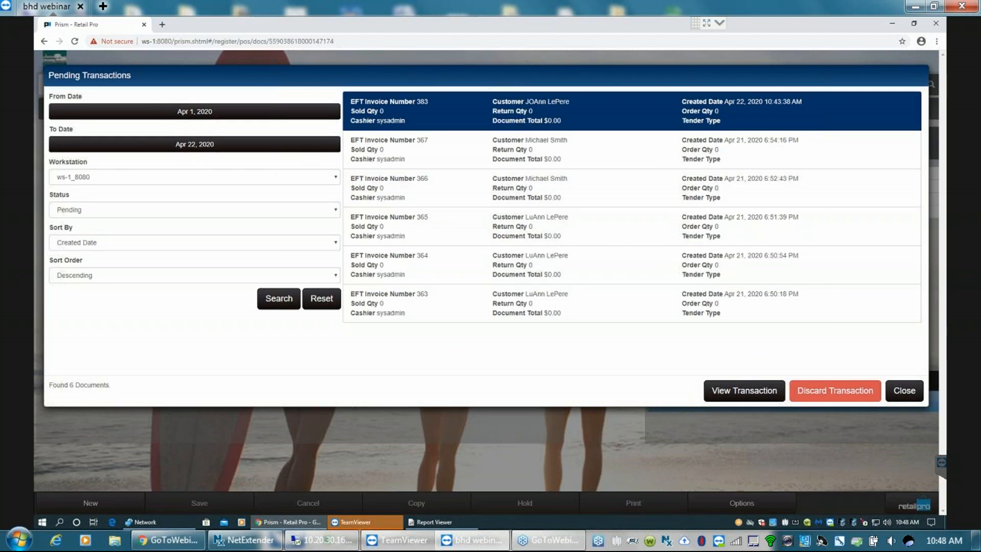
{"action": "left_click", "coordinate": [737, 389]}
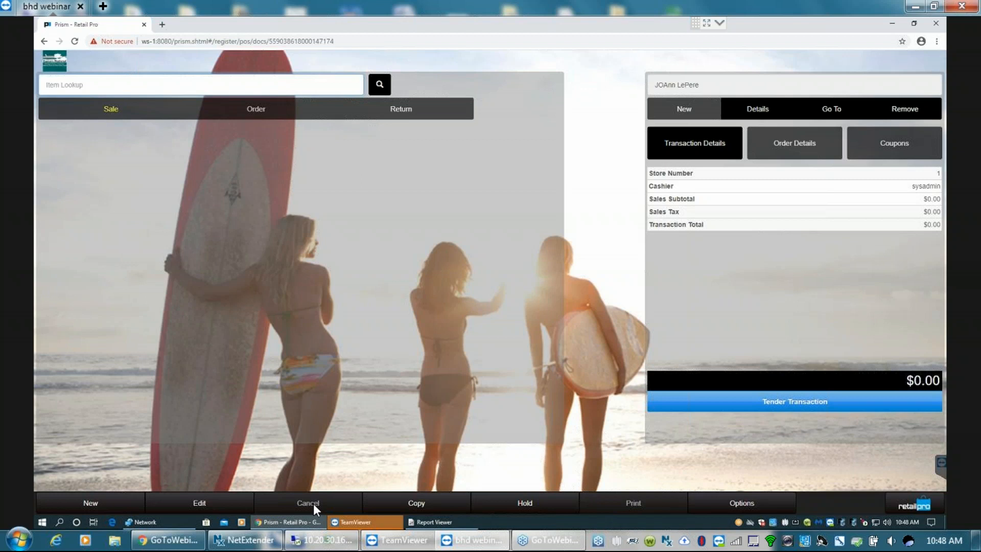
{"action": "left_click", "coordinate": [742, 503]}
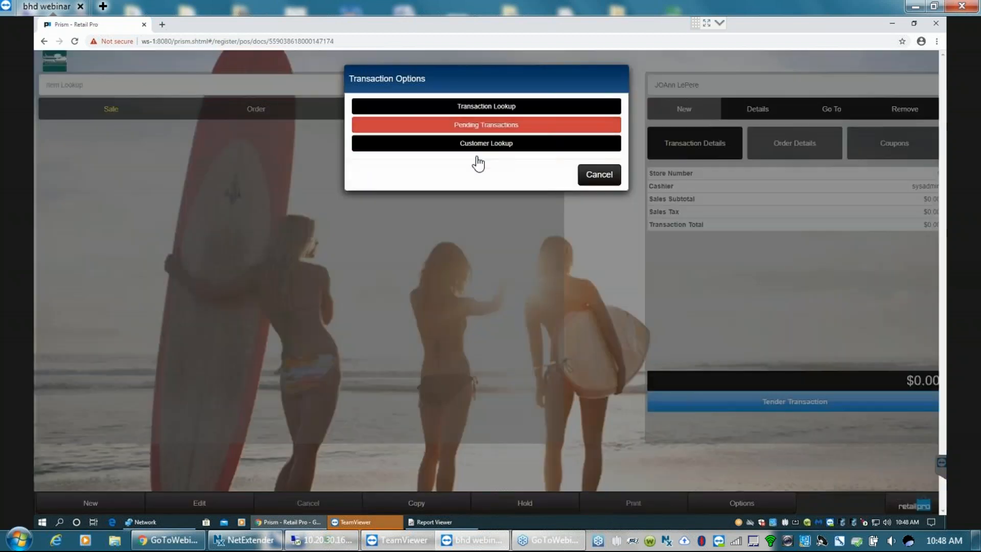
{"action": "left_click", "coordinate": [478, 126]}
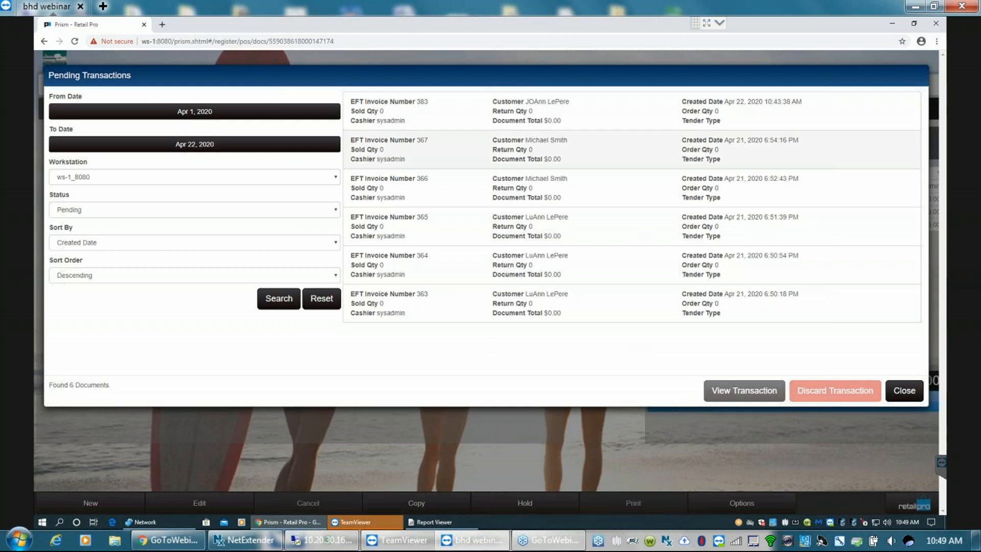
{"action": "left_click_drag", "start_coordinate": [385, 145], "coordinate": [383, 149]}
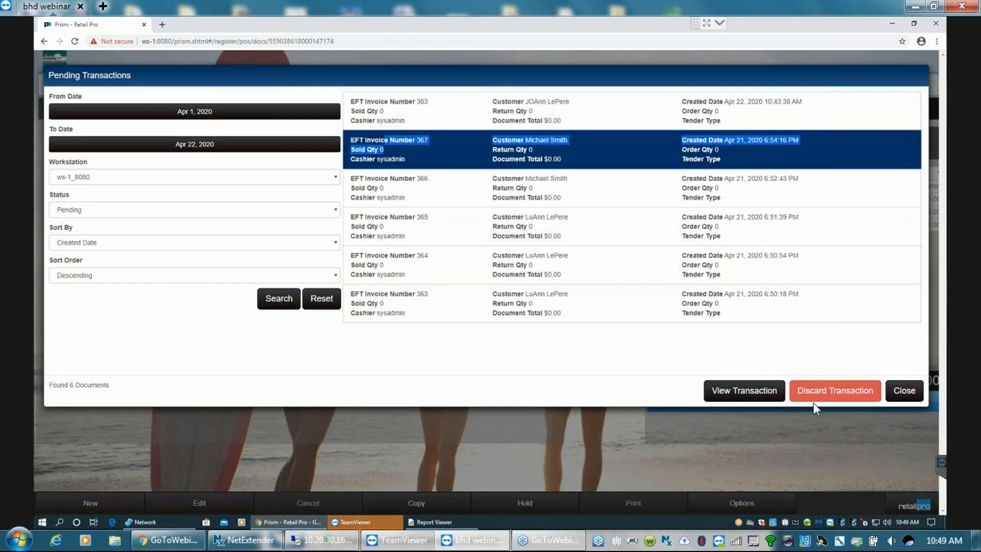
{"action": "left_click", "coordinate": [725, 394]}
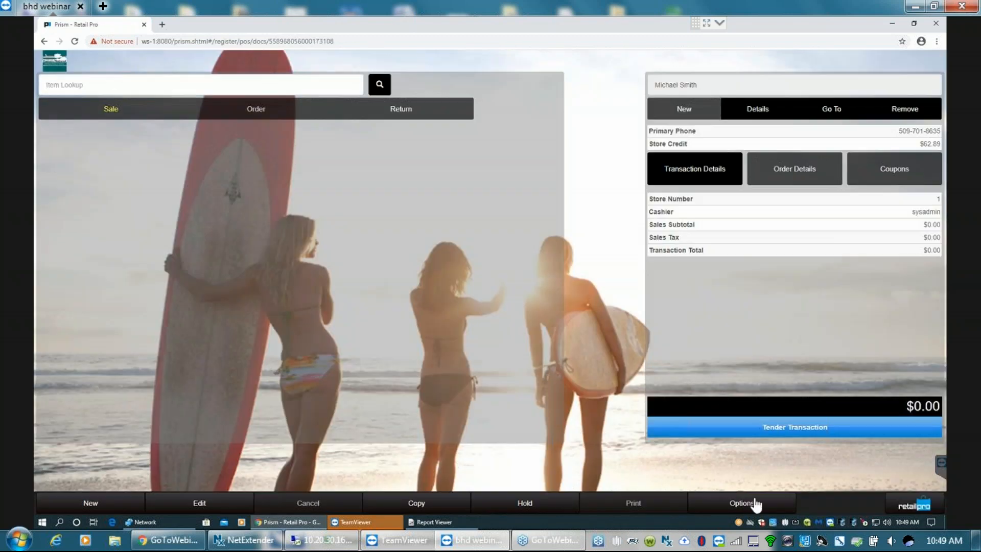
- Filter the pending transactions by Held status, open the held sale, and take it off hold
{"action": "left_click", "coordinate": [740, 498]}
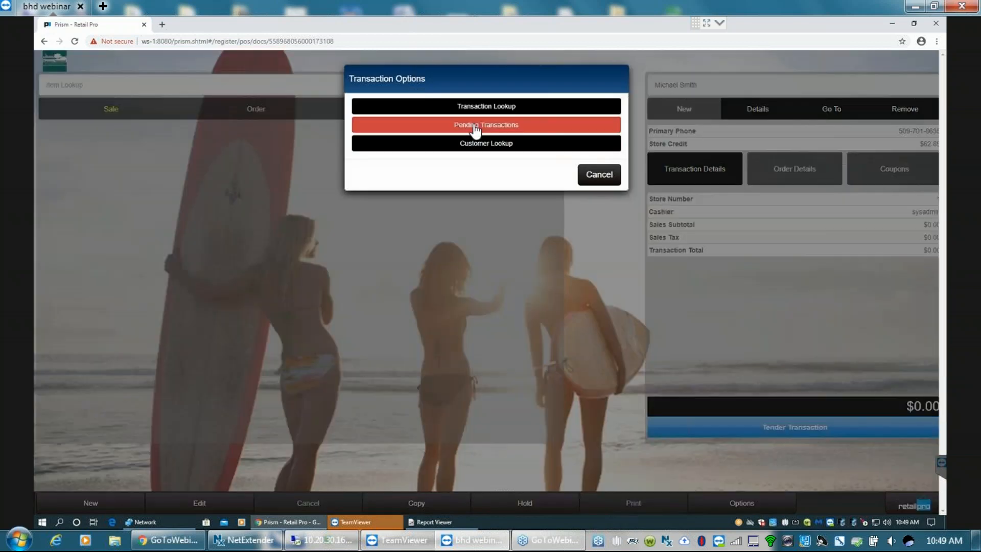
{"action": "left_click", "coordinate": [472, 125]}
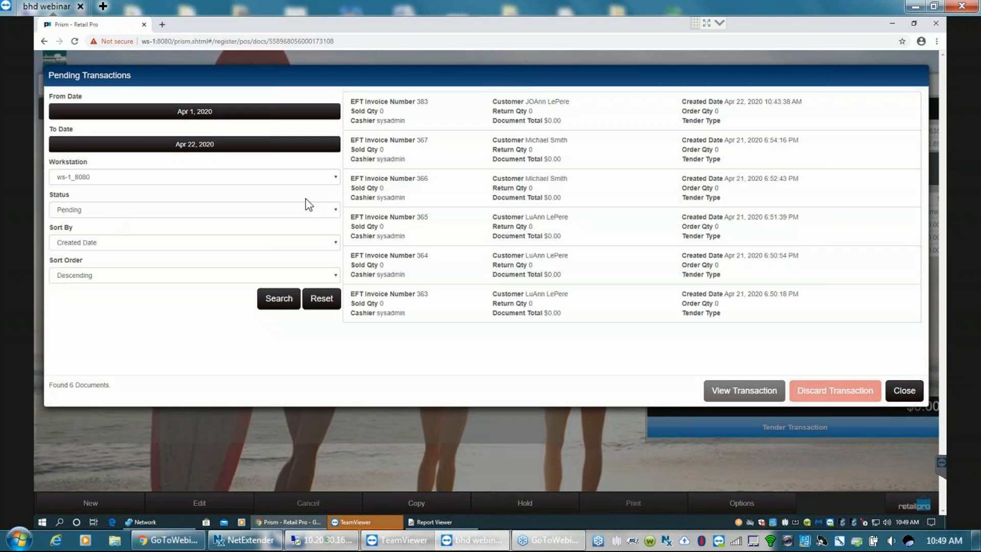
{"action": "left_click", "coordinate": [335, 208]}
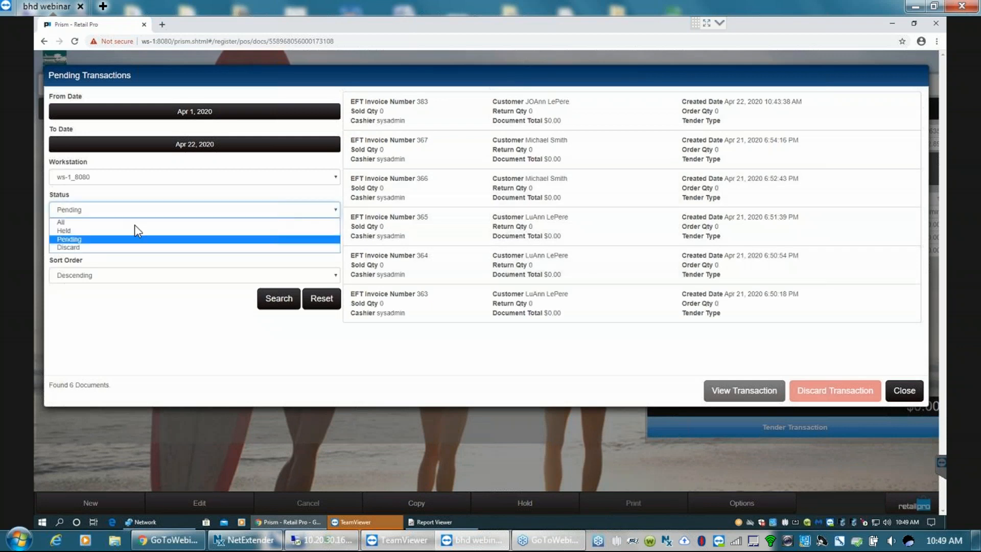
{"action": "left_click", "coordinate": [62, 232]}
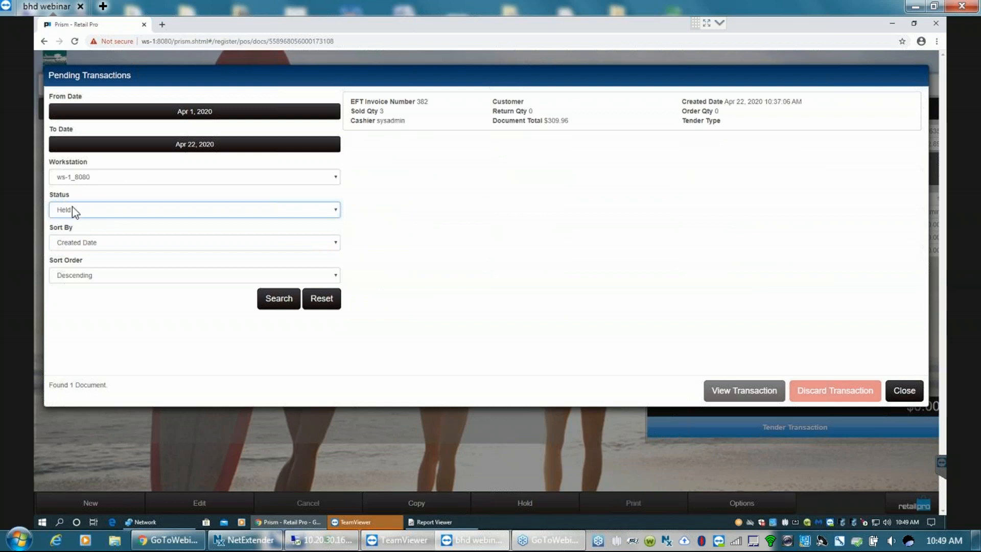
{"action": "left_click", "coordinate": [335, 208]}
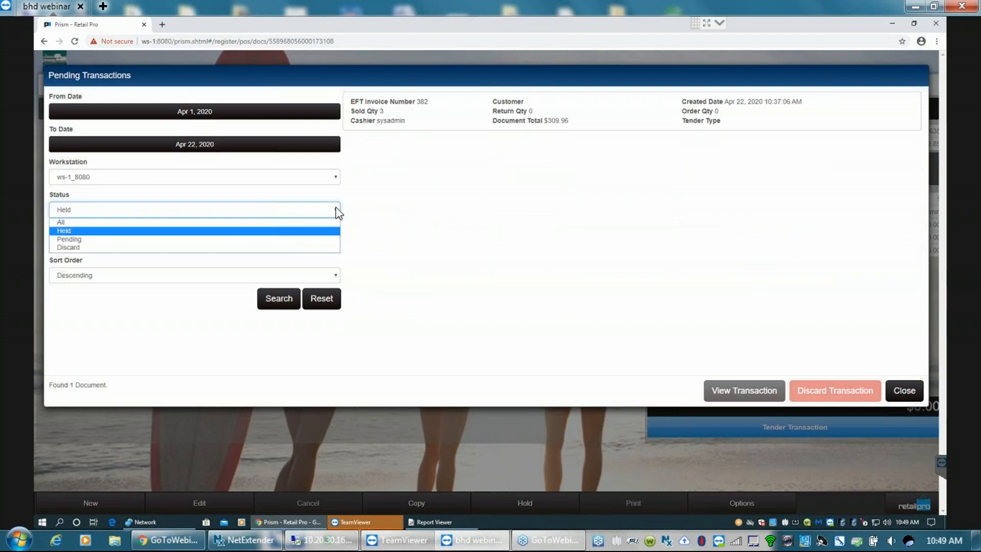
{"action": "left_click", "coordinate": [64, 230]}
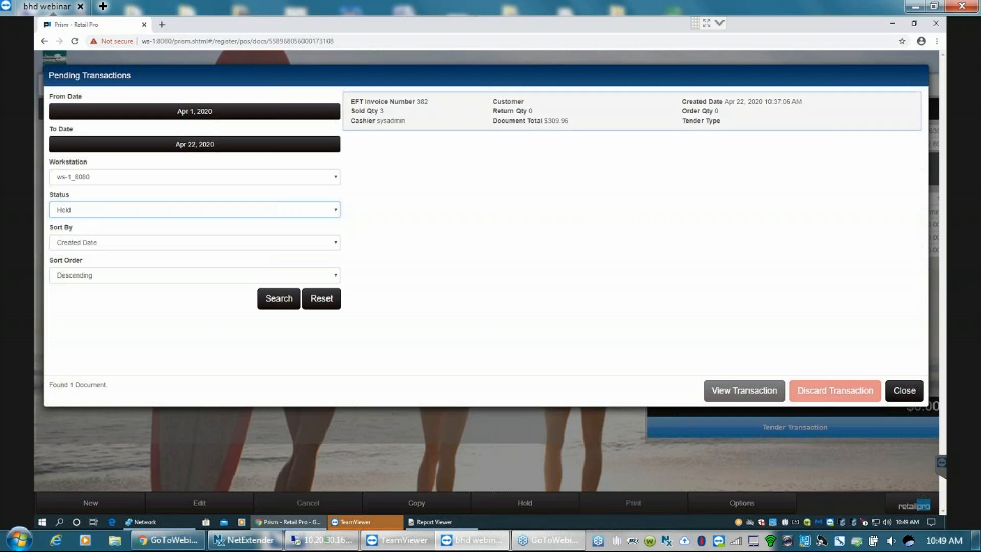
{"action": "left_click", "coordinate": [382, 117]}
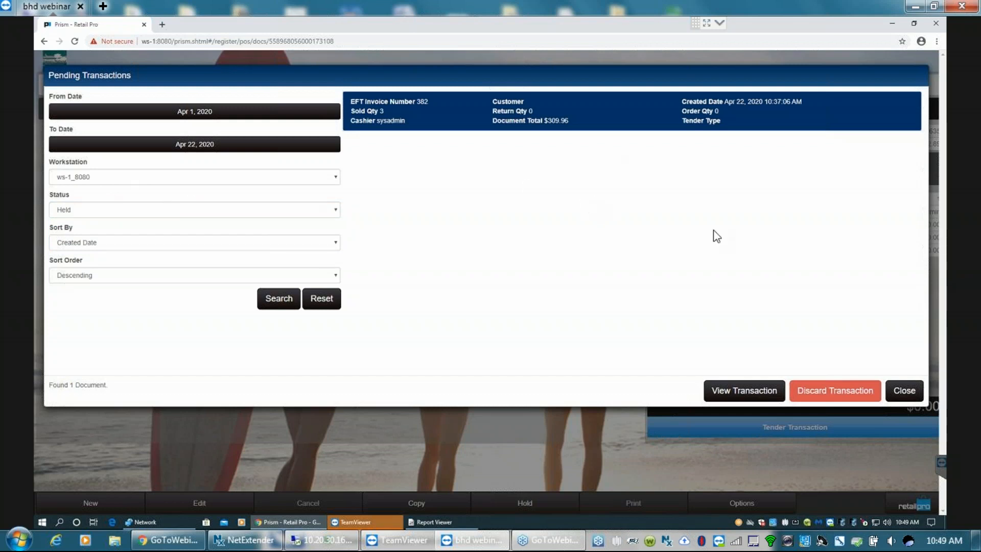
{"action": "left_click", "coordinate": [745, 392]}
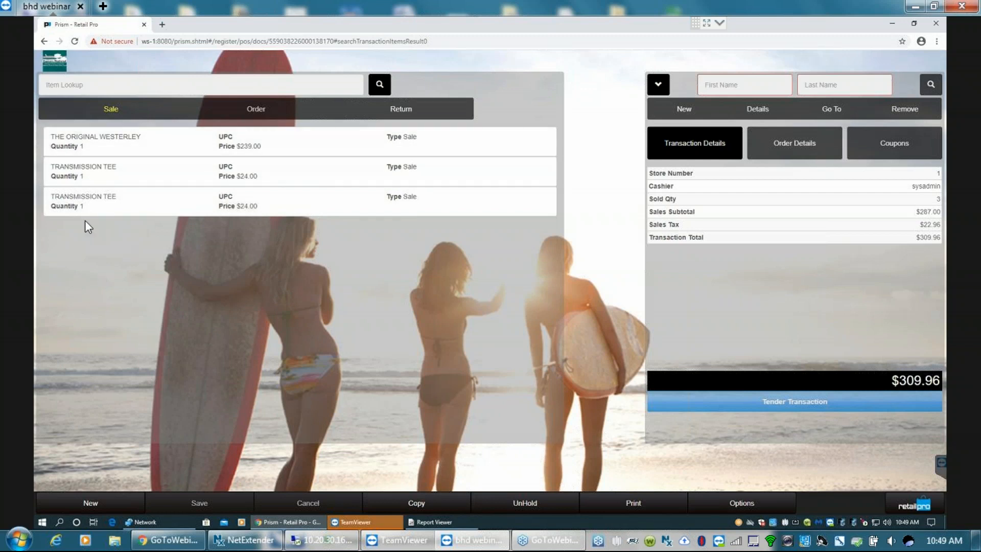
{"action": "left_click", "coordinate": [529, 503]}
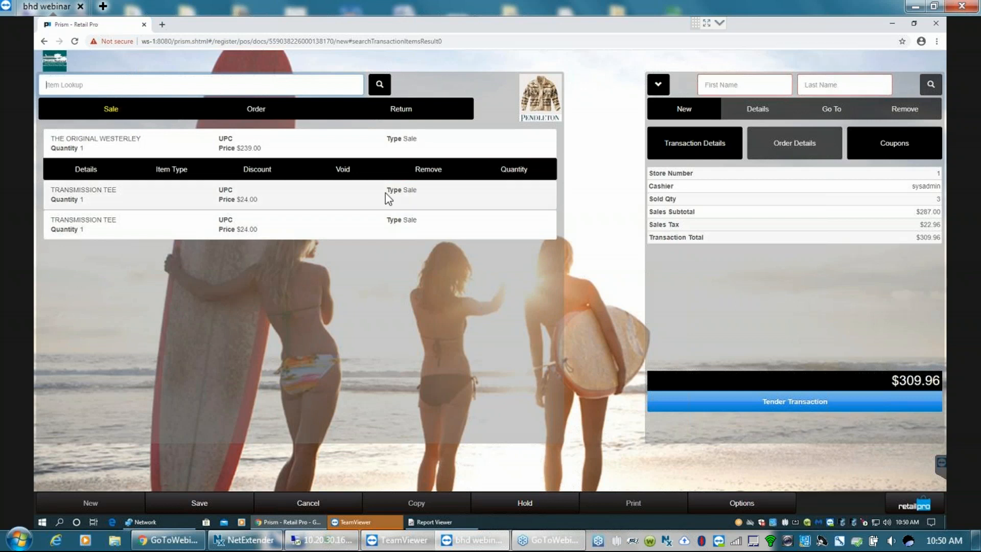
- Apply a 10 percent discount to the last TRANSMISSION TEE line with EMPLOY as the discount reason
{"action": "left_click", "coordinate": [259, 224]}
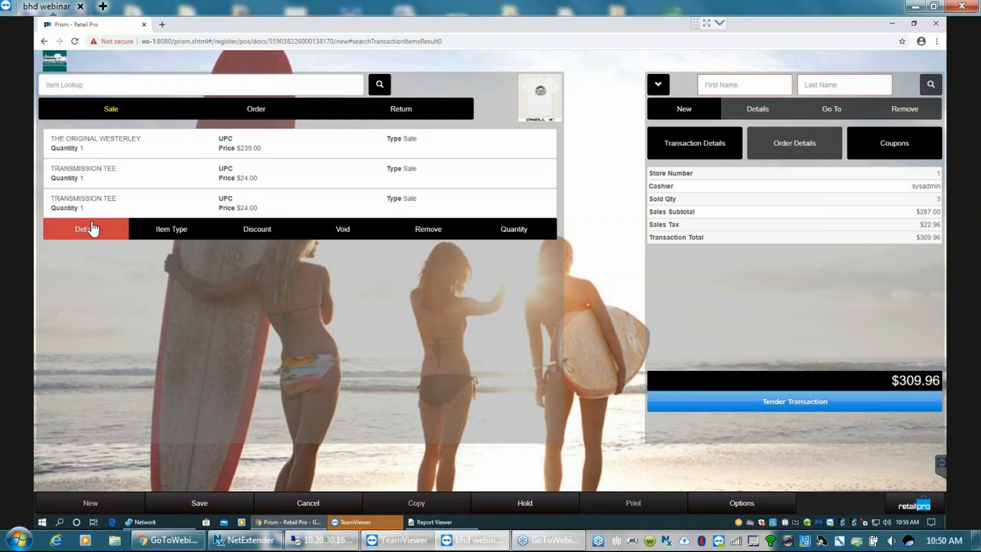
{"action": "left_click", "coordinate": [252, 231]}
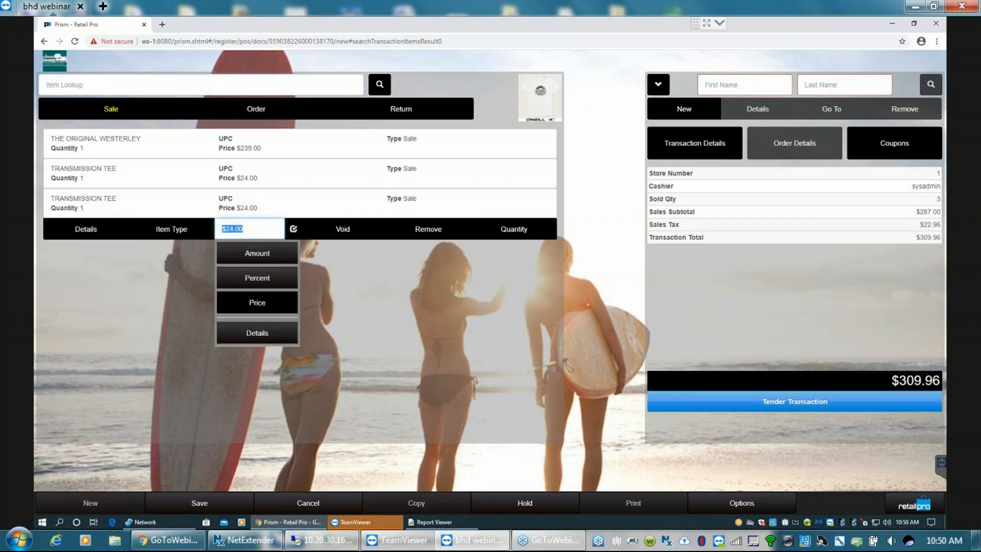
{"action": "left_click", "coordinate": [263, 282]}
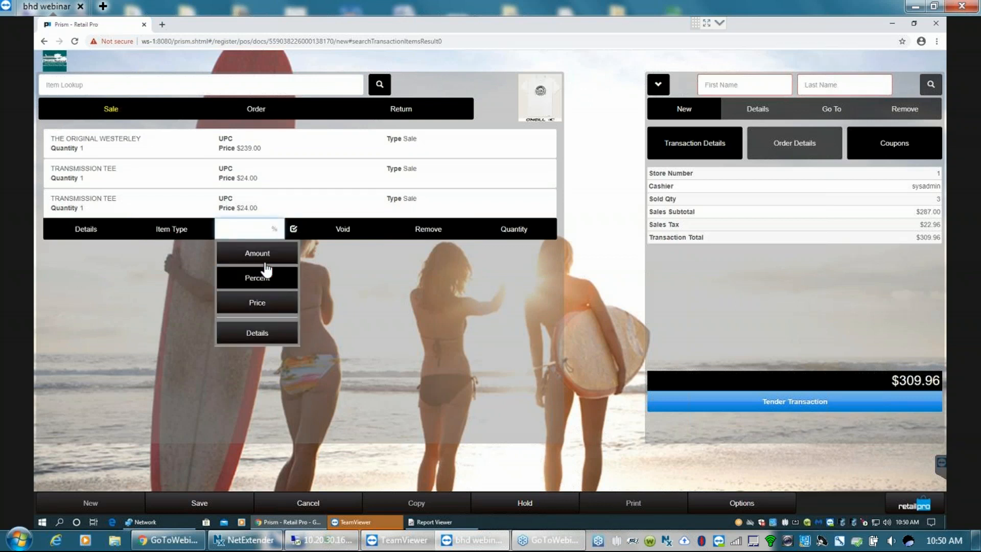
{"action": "type", "text": "10"}
{"action": "left_click", "coordinate": [293, 229]}
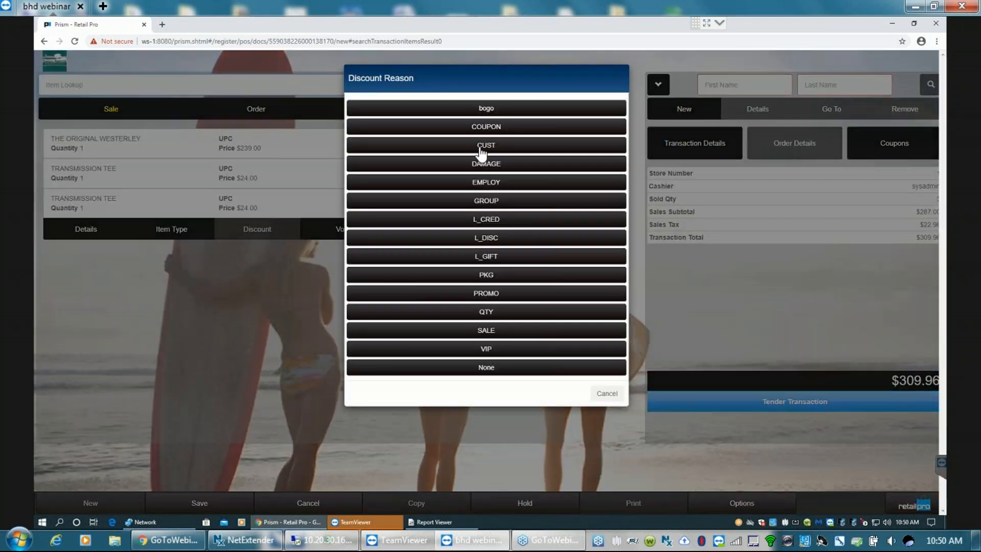
{"action": "left_click", "coordinate": [477, 183]}
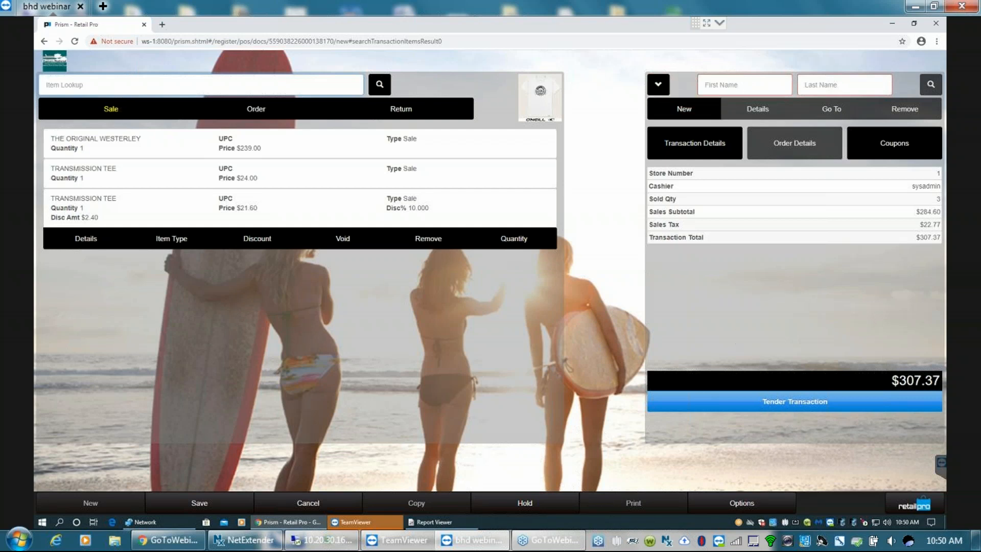
- Look up the customer by first name and add the first matching customer to the sale
{"action": "left_click", "coordinate": [726, 83]}
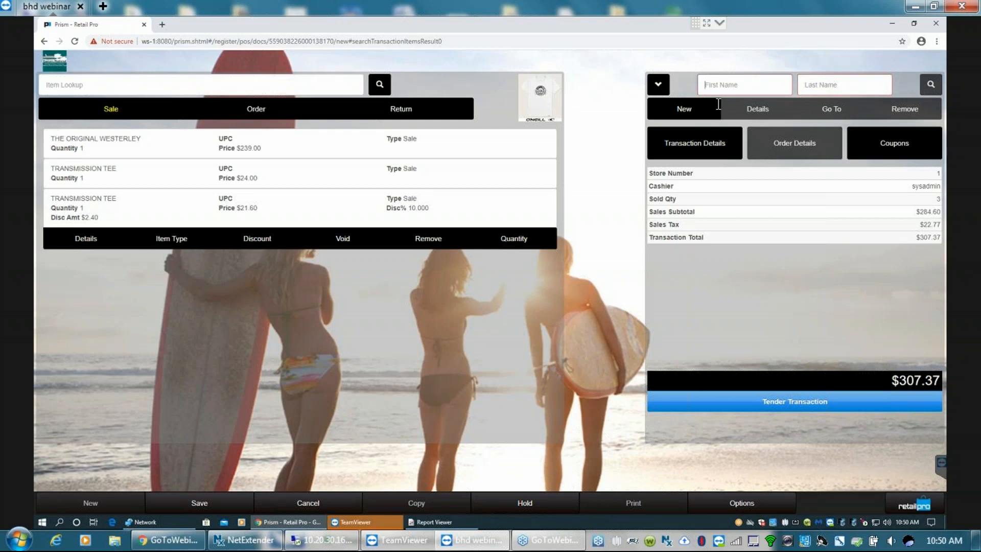
{"action": "type", "text": "joa"}
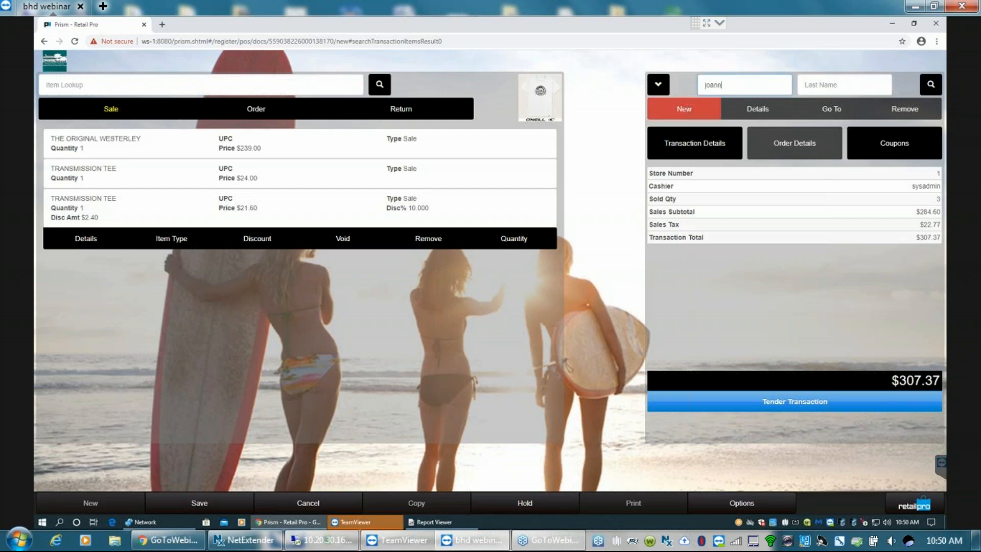
{"action": "type", "text": "nn"}
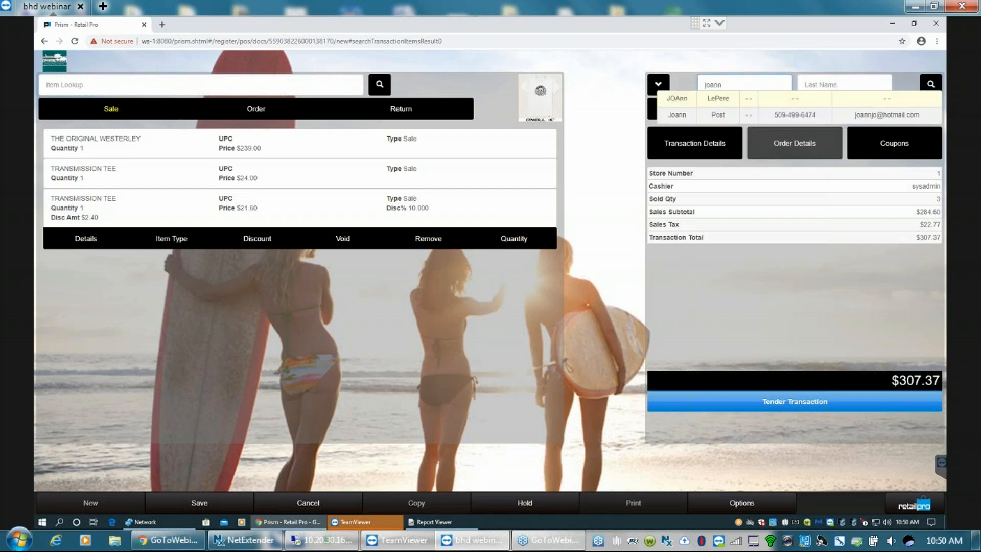
{"action": "left_click", "coordinate": [679, 99]}
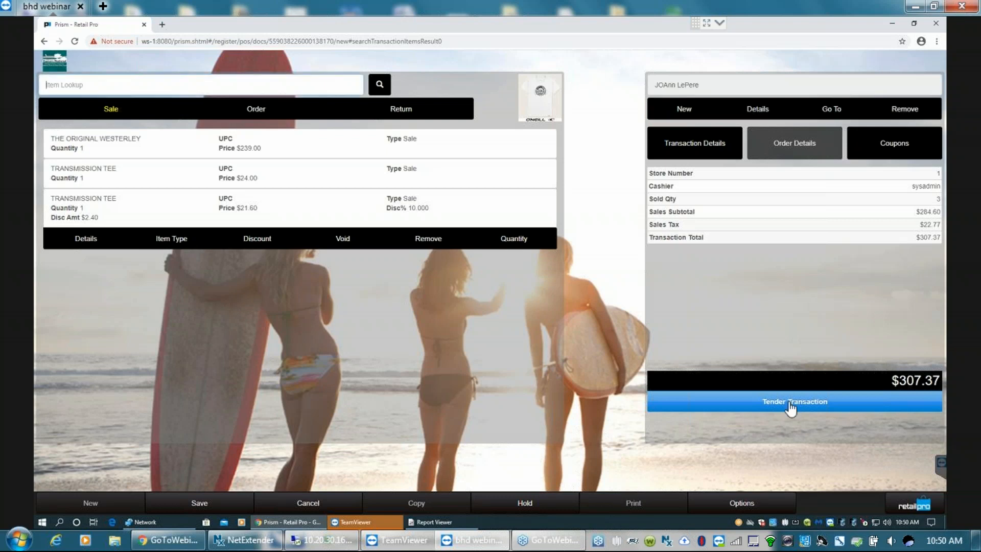
- Tender the sale and take the full $307.37 as a MasterCard credit card payment
{"action": "left_click", "coordinate": [760, 401]}
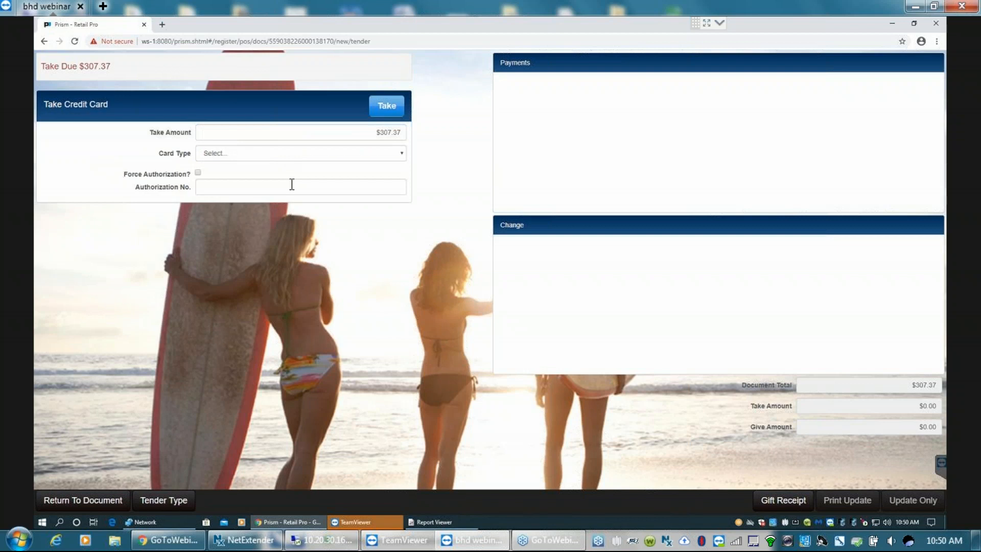
{"action": "left_click", "coordinate": [402, 153]}
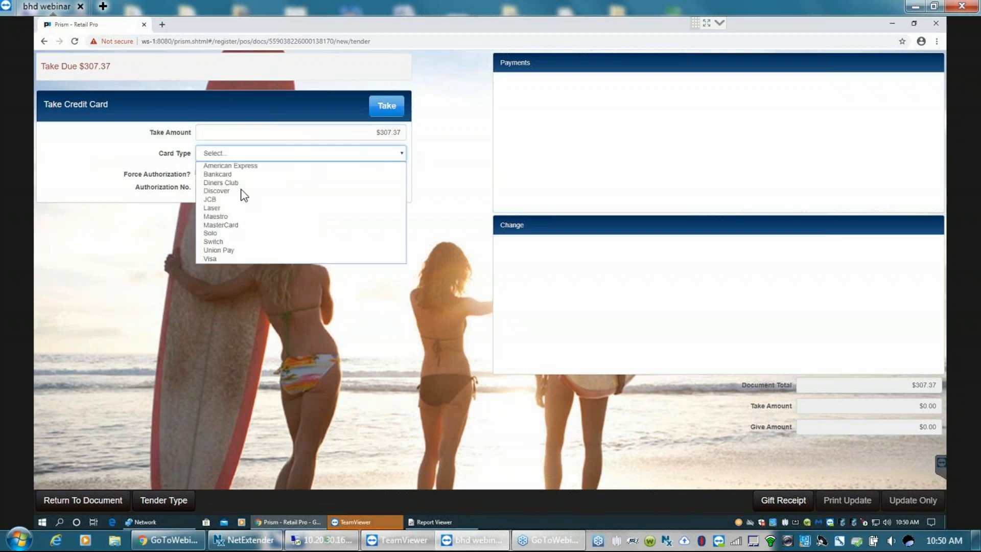
{"action": "left_click", "coordinate": [225, 225]}
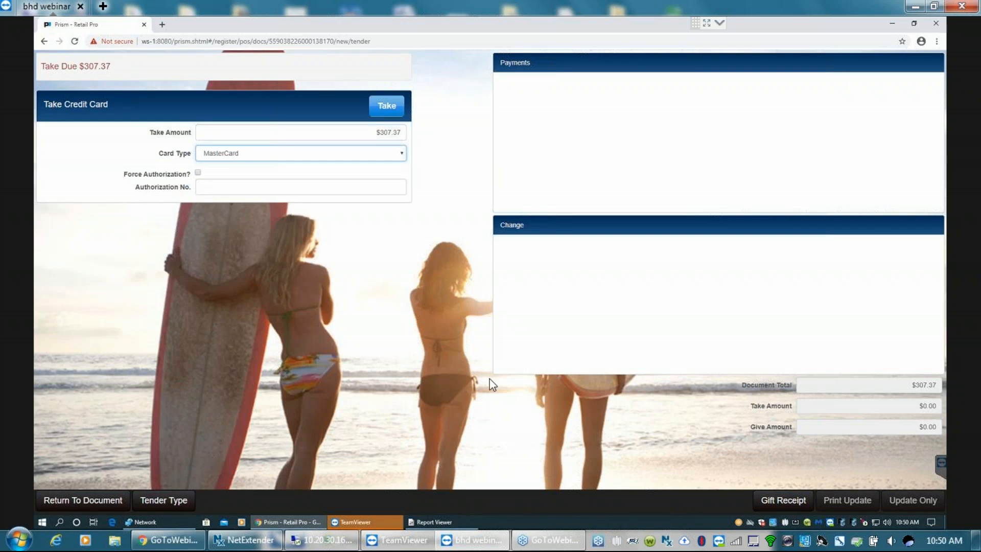
{"action": "left_click", "coordinate": [387, 107]}
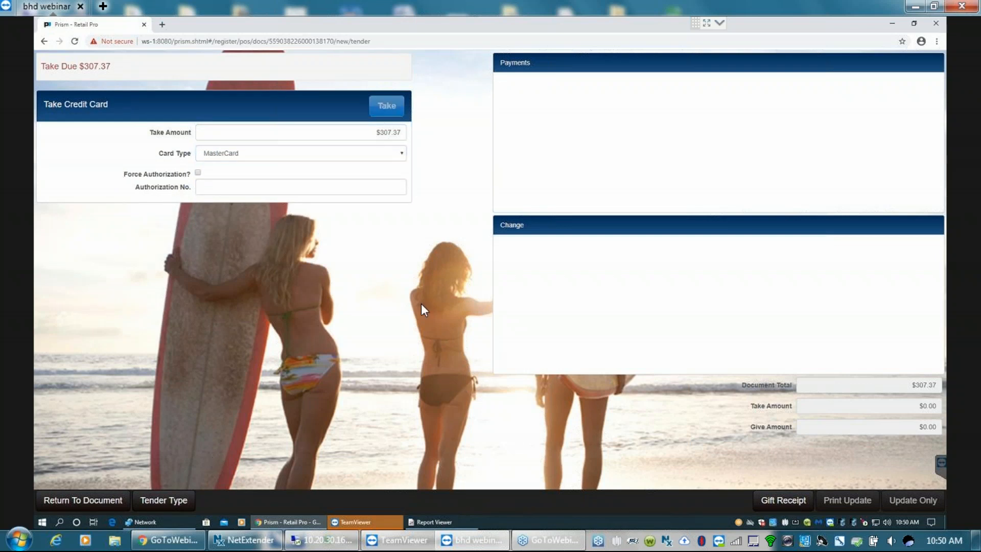
- Finalize the sale with a receipt preview, dismiss it without printing, and cancel the new blank transaction
{"action": "left_click", "coordinate": [853, 502]}
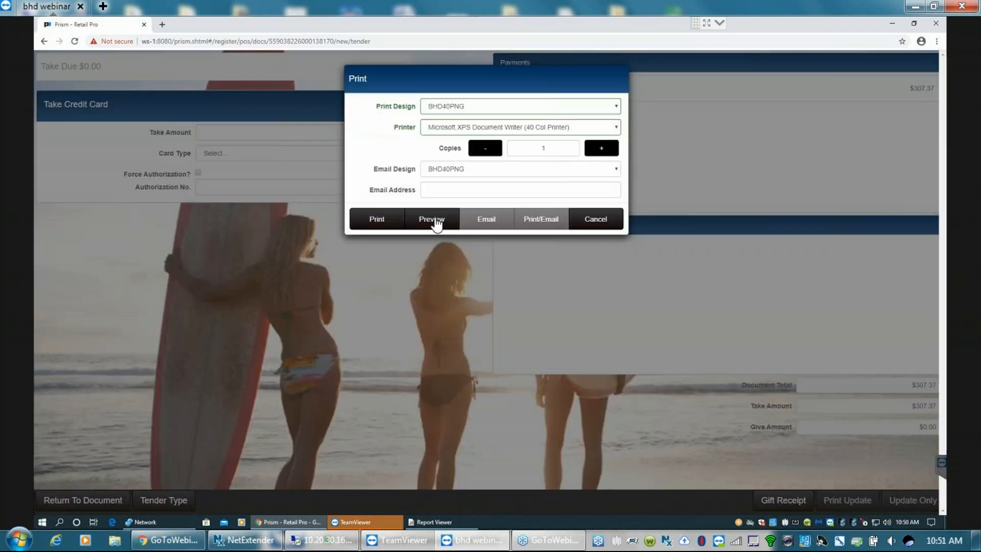
{"action": "left_click", "coordinate": [435, 219]}
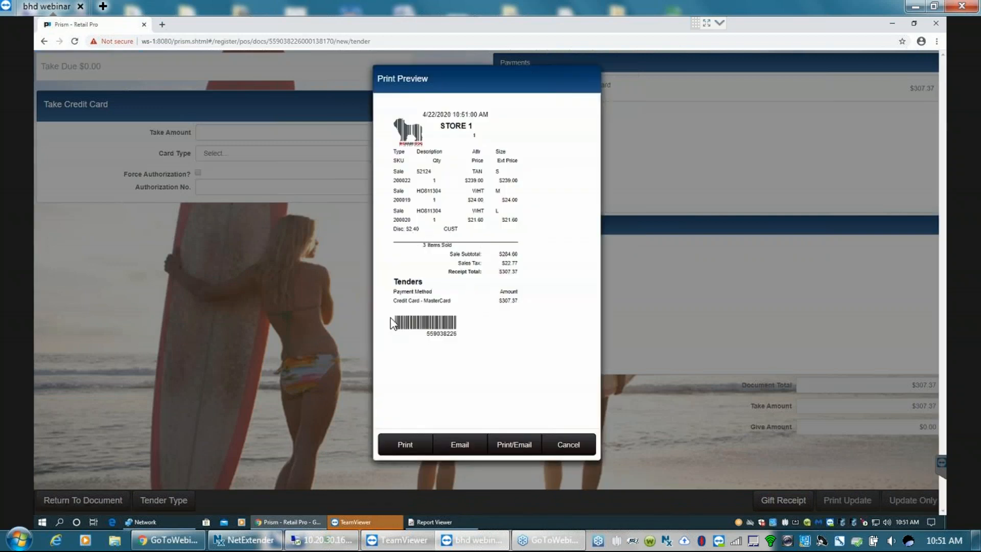
{"action": "left_click", "coordinate": [572, 447]}
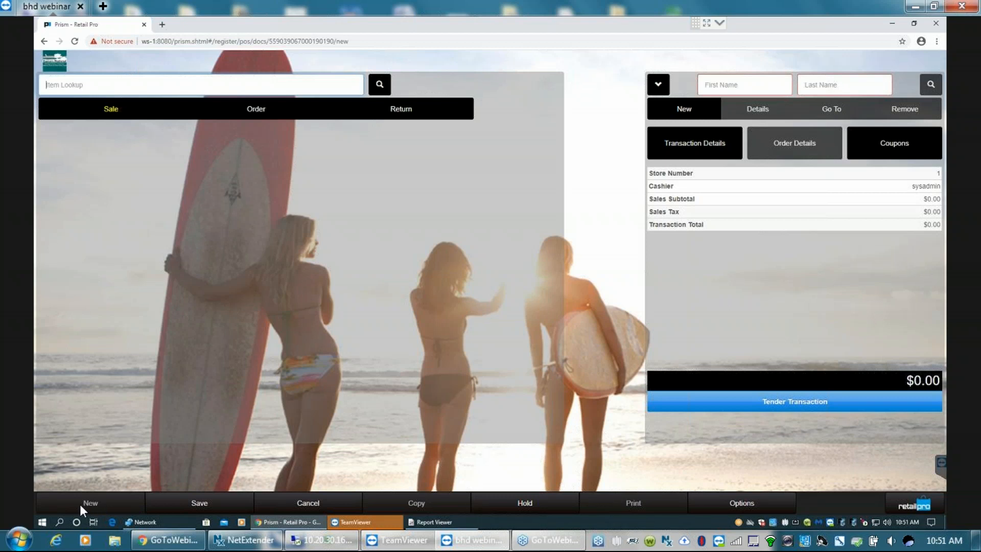
{"action": "left_click", "coordinate": [317, 505]}
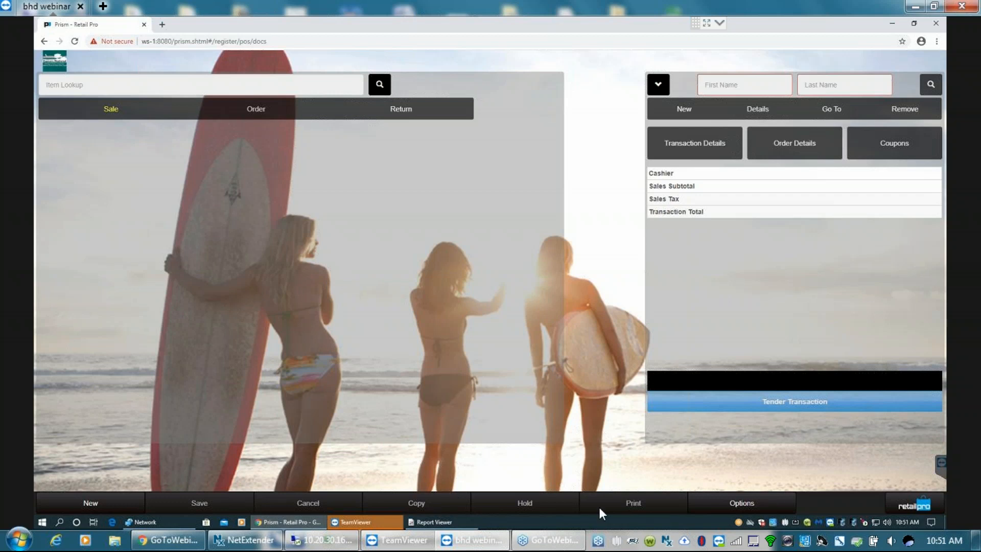
- Start a new Paid Out disbursement from the Point of Sale options with Miscellaneous as the disbursement reason
{"action": "left_click", "coordinate": [922, 507]}
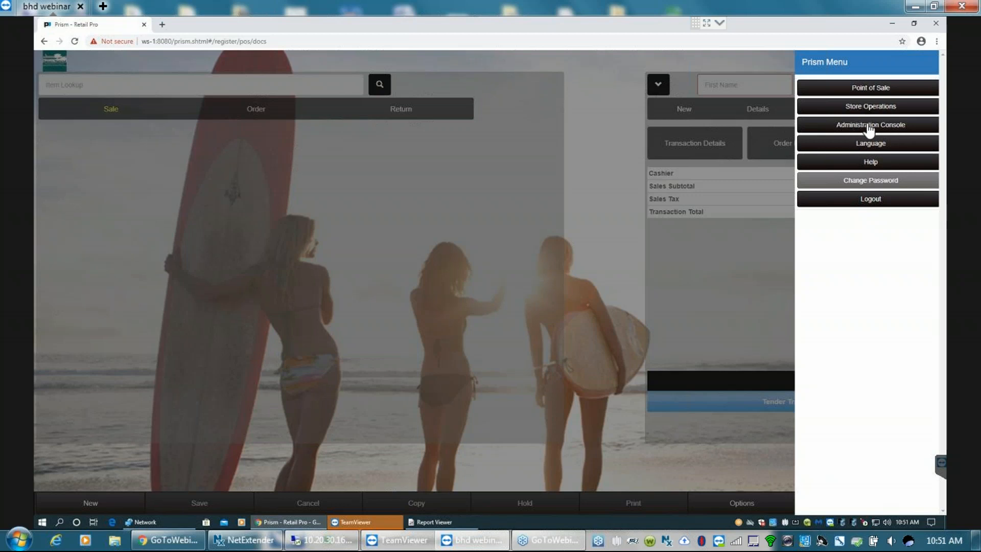
{"action": "left_click", "coordinate": [867, 90]}
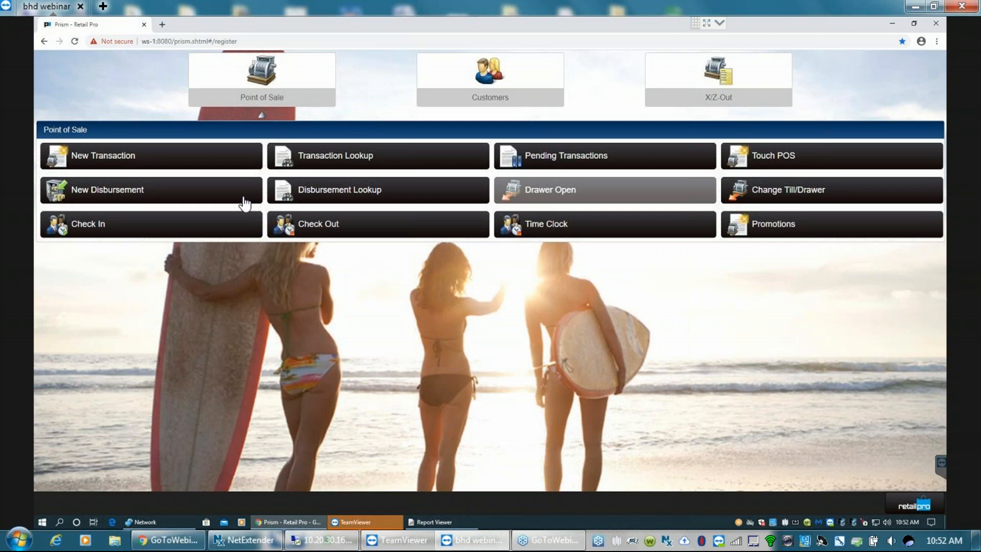
{"action": "left_click", "coordinate": [98, 193]}
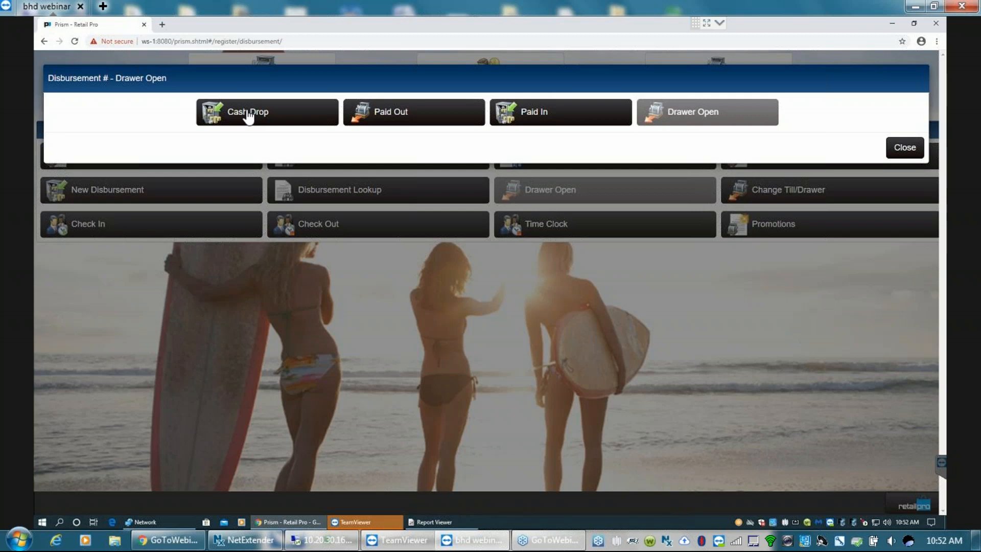
{"action": "left_click", "coordinate": [387, 116]}
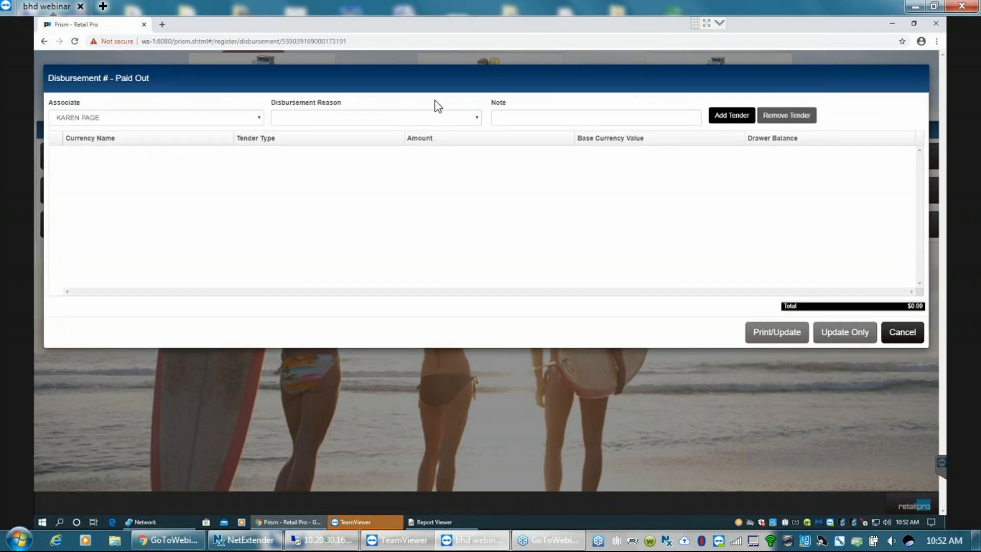
{"action": "left_click", "coordinate": [476, 117]}
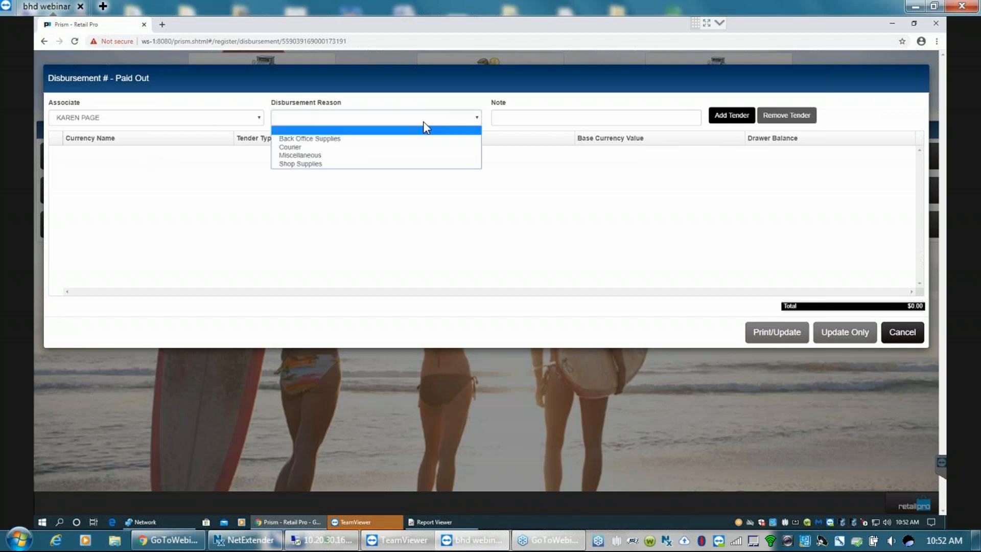
{"action": "left_click", "coordinate": [298, 164]}
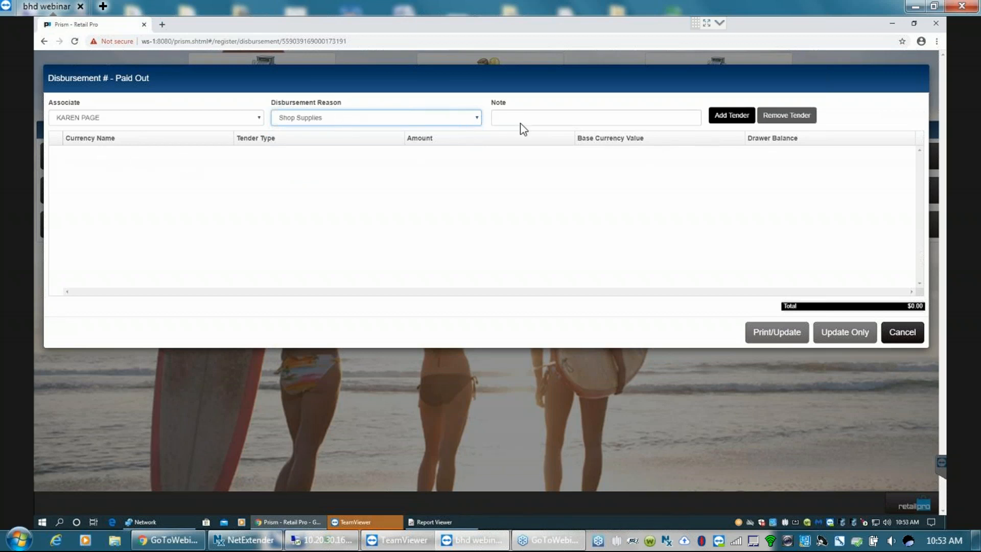
{"action": "left_click", "coordinate": [335, 121]}
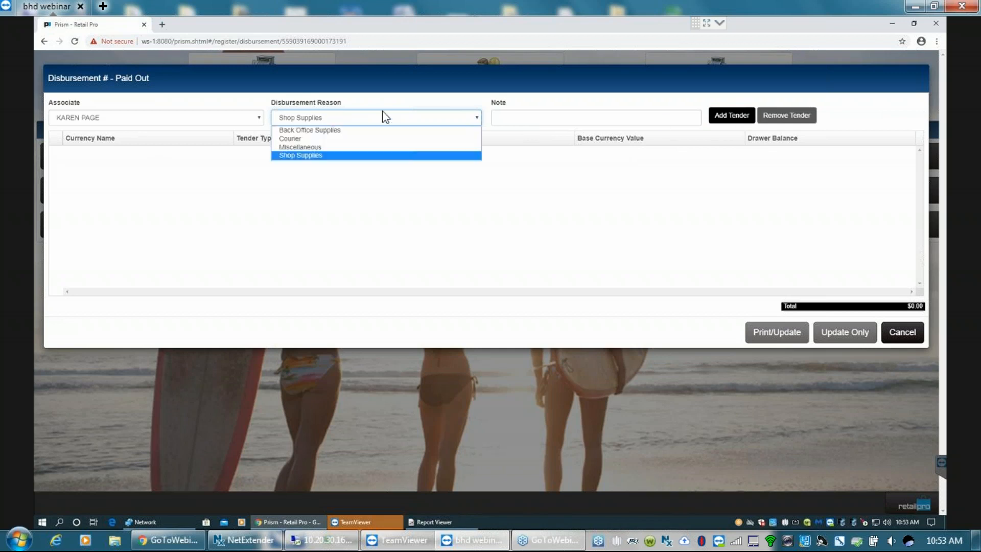
{"action": "left_click", "coordinate": [338, 148]}
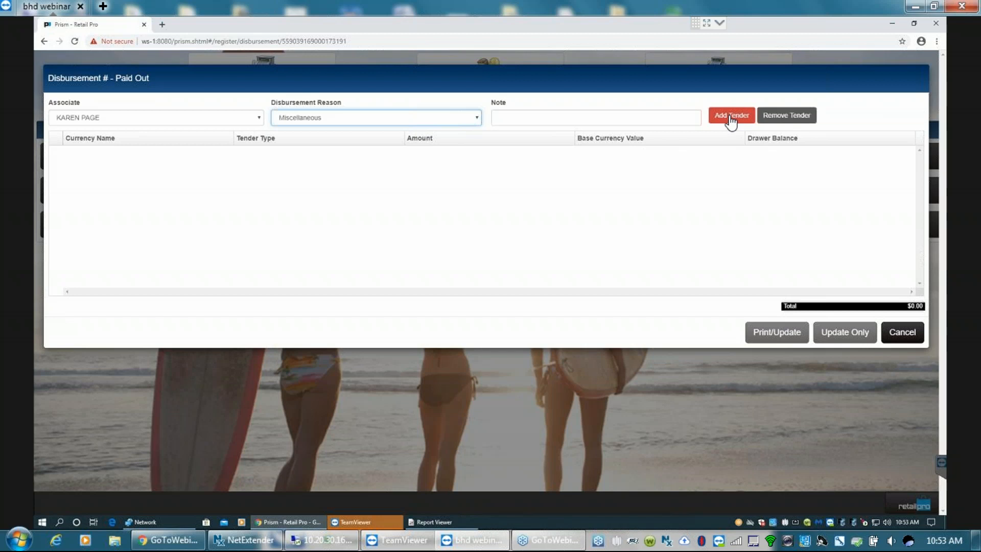
- Add a US dollar cash tender of $10.00 to the paid-out disbursement and update it without printing
{"action": "left_click", "coordinate": [735, 118]}
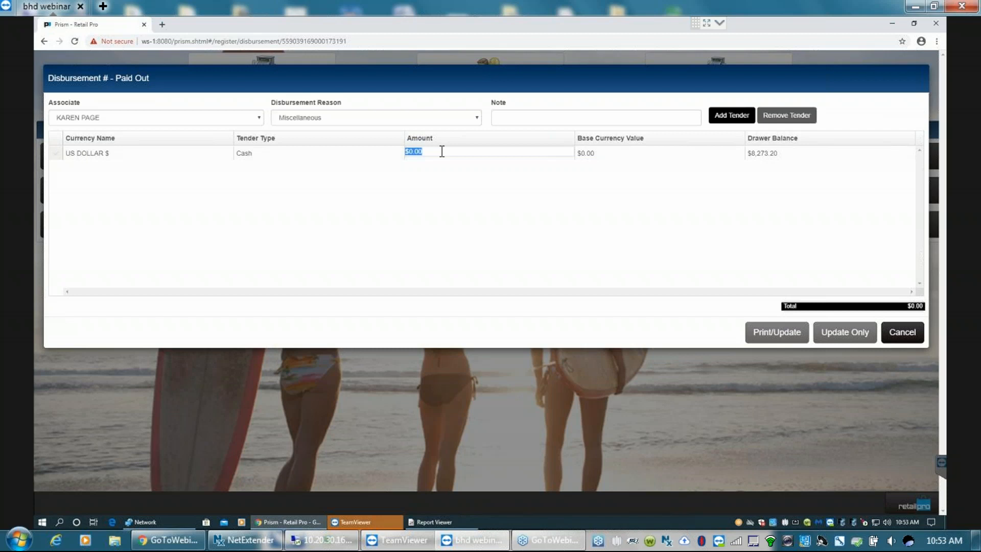
{"action": "type", "text": "10.00"}
{"action": "left_click", "coordinate": [626, 156]}
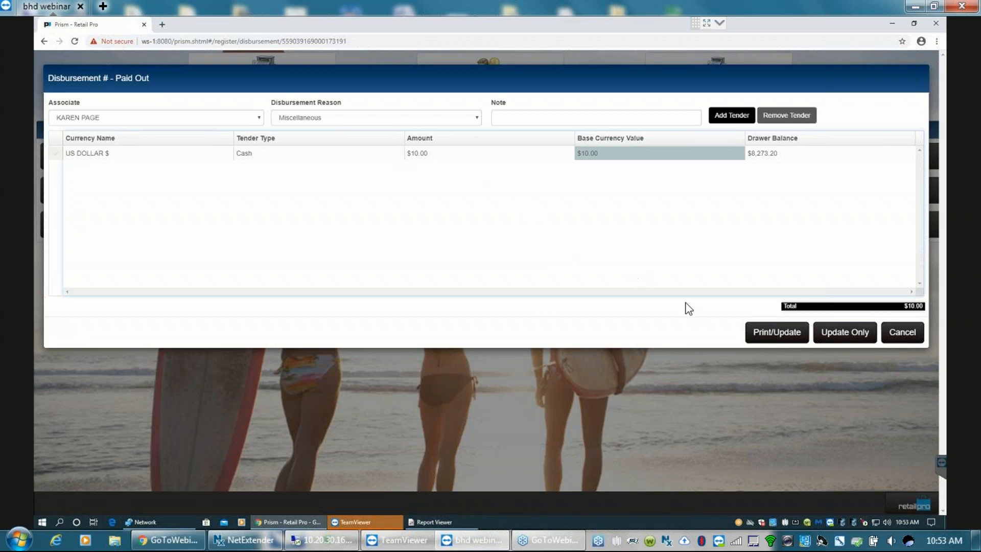
{"action": "left_click", "coordinate": [842, 334]}
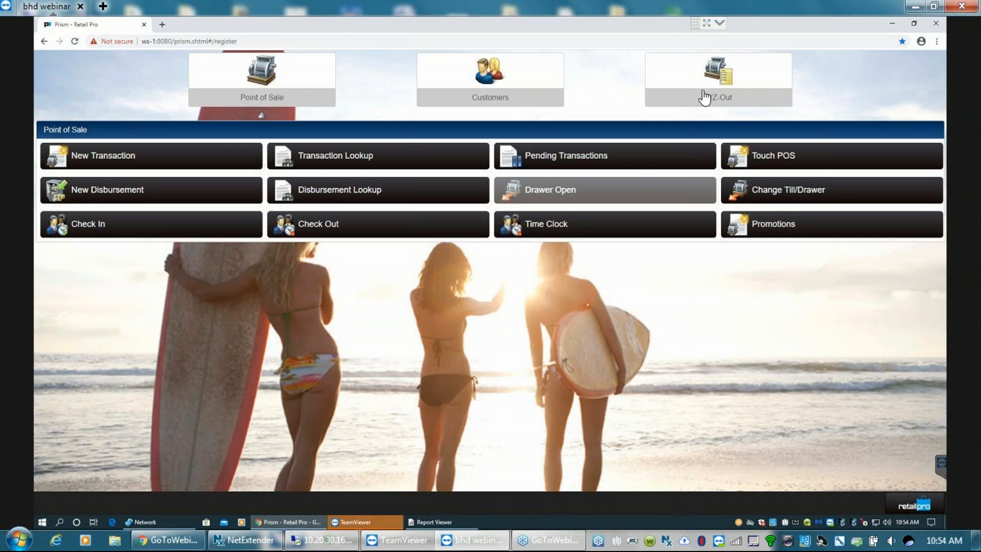
- Generate the X-Out report preview for STORE 1 with the default Apr 22, 2020 filters
{"action": "left_click", "coordinate": [717, 100]}
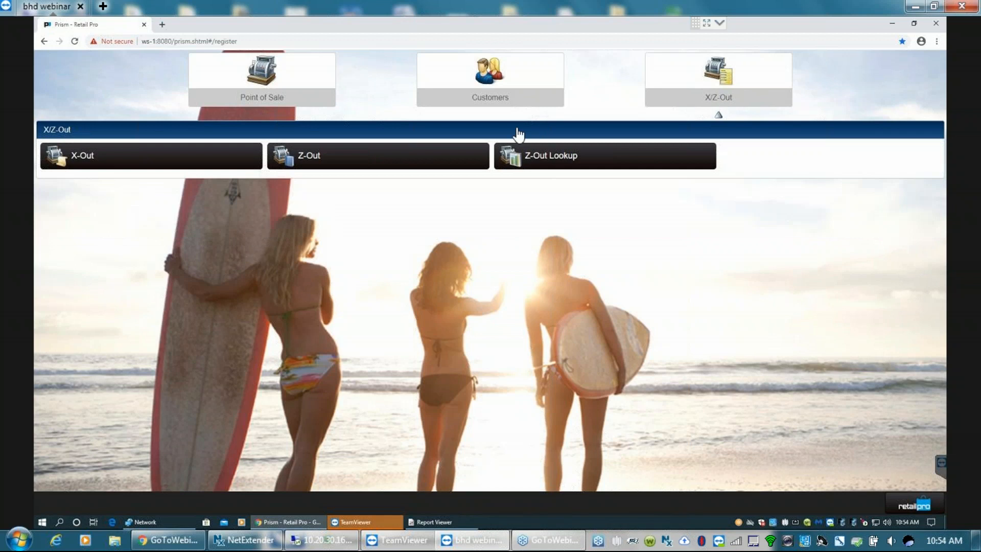
{"action": "left_click", "coordinate": [87, 157]}
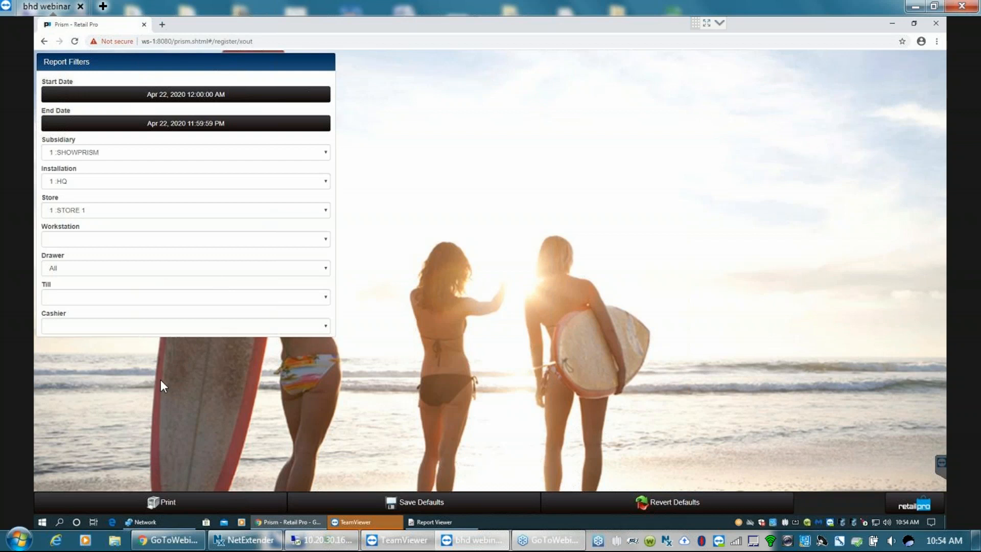
{"action": "left_click", "coordinate": [165, 504]}
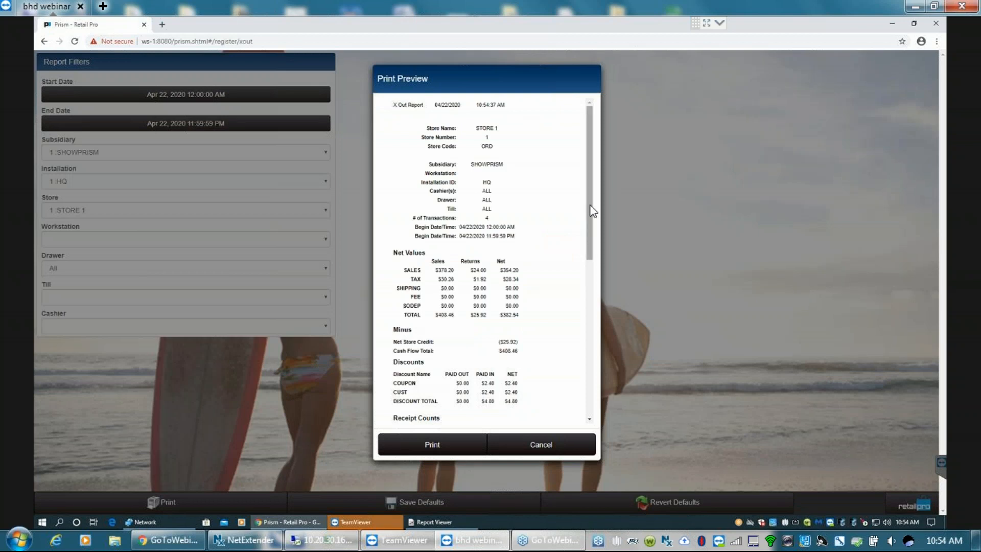
- Examine the net values, cash flow total and tender amounts in the X-Out report, and close the preview without printing
{"action": "left_click_drag", "start_coordinate": [592, 211], "coordinate": [583, 149]}
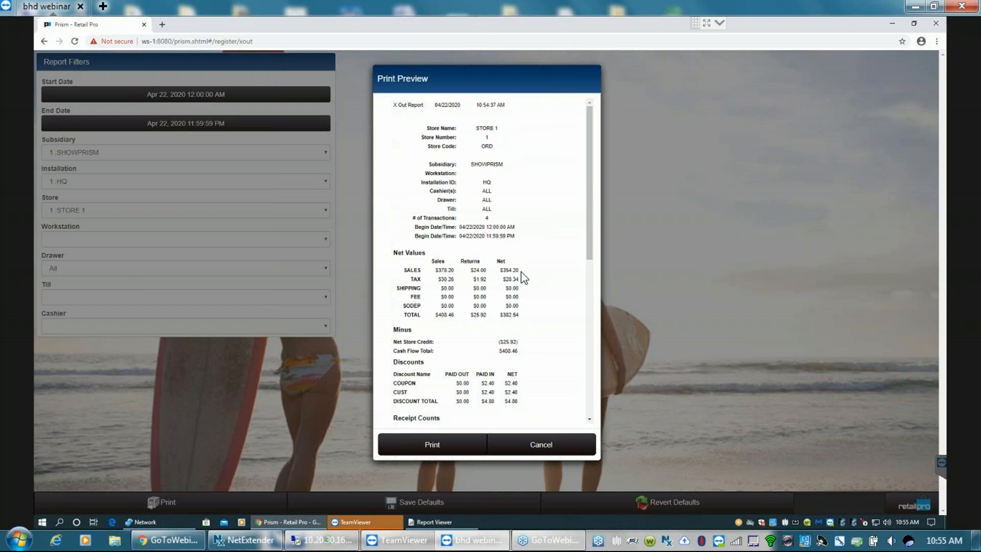
{"action": "left_click_drag", "start_coordinate": [500, 316], "coordinate": [519, 352]}
{"action": "left_click", "coordinate": [525, 356]}
{"action": "left_click", "coordinate": [522, 352]}
{"action": "left_click_drag", "start_coordinate": [585, 230], "coordinate": [579, 361]}
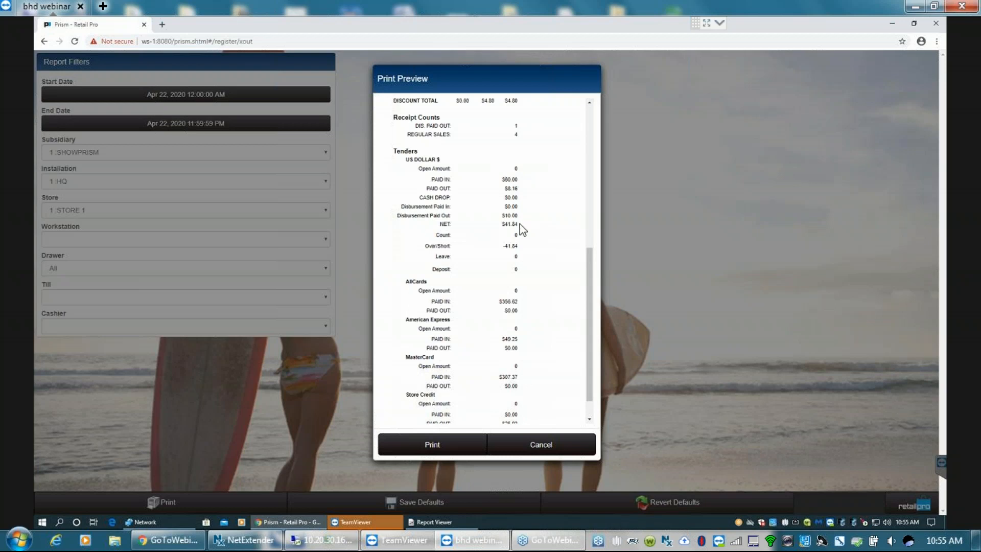
{"action": "mouse_move", "coordinate": [520, 225]}
{"action": "left_mouse_down"}
{"action": "mouse_move", "coordinate": [508, 223]}
{"action": "mouse_move", "coordinate": [523, 223]}
{"action": "left_mouse_up"}
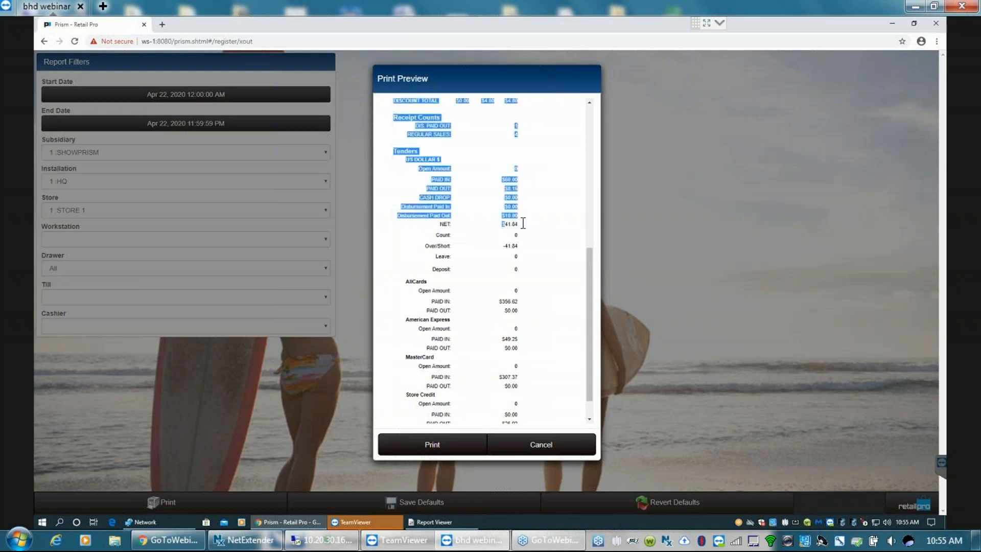
{"action": "left_click", "coordinate": [520, 225]}
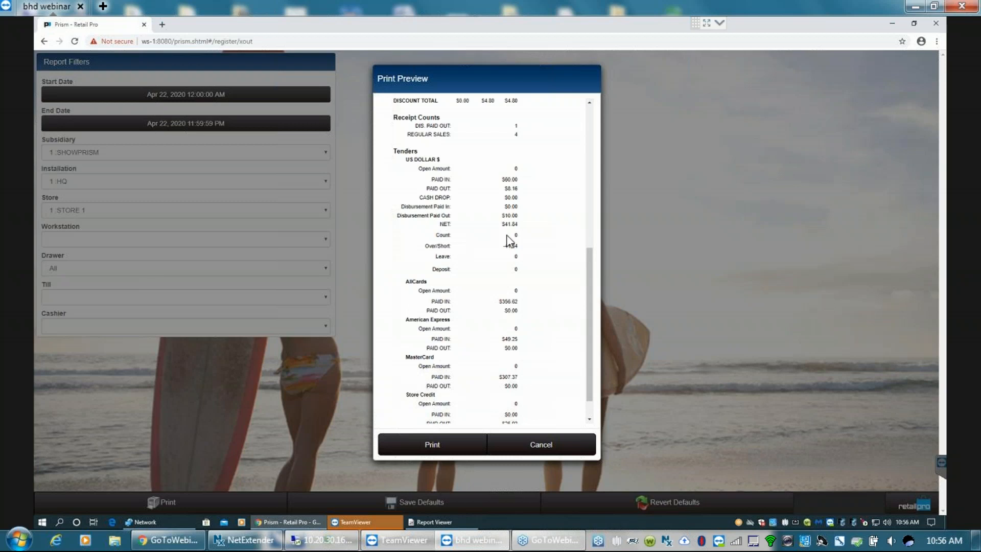
{"action": "left_click", "coordinate": [545, 445]}
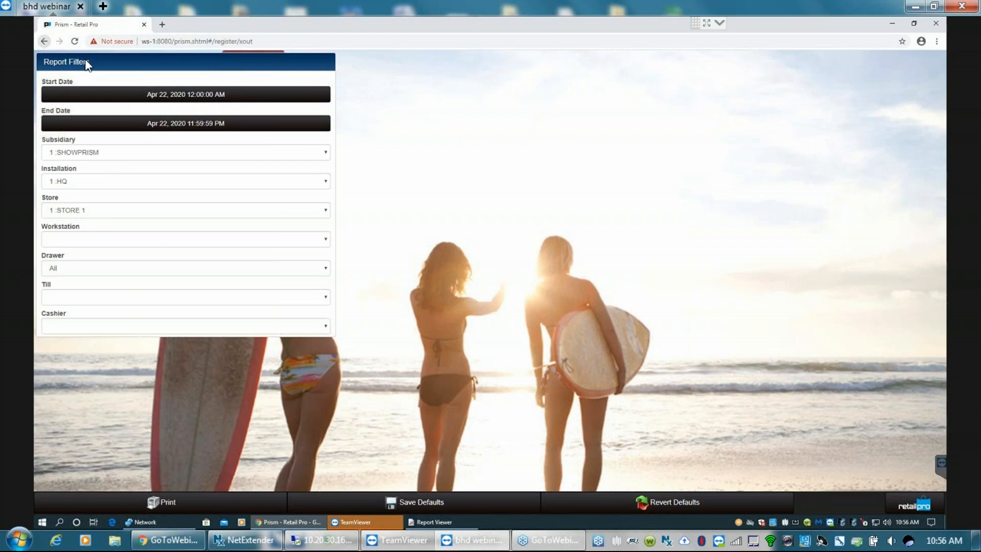
- Start a Z-Out to close the STORE 1 register for the preselected cashier and proceed to the currency media counts
{"action": "left_click", "coordinate": [45, 41]}
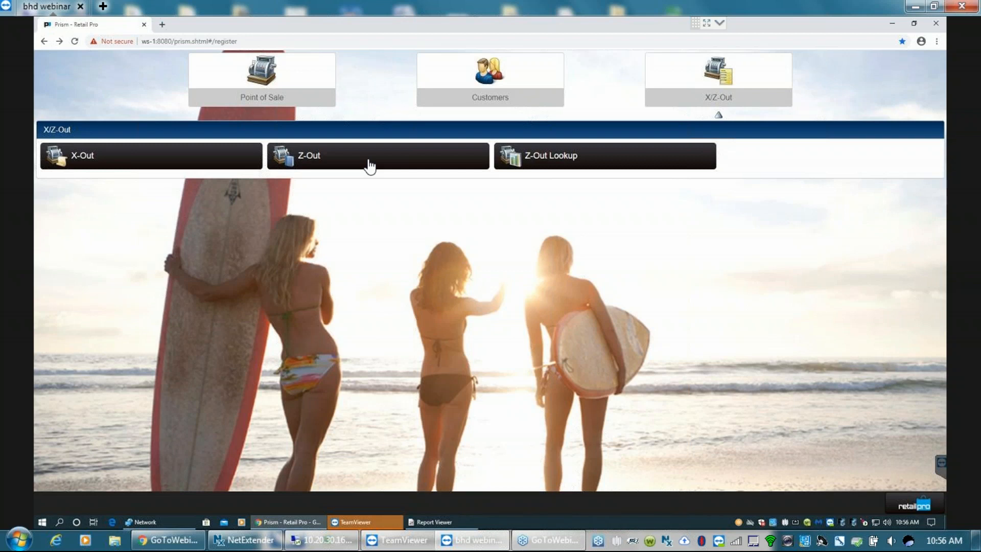
{"action": "left_click", "coordinate": [329, 157]}
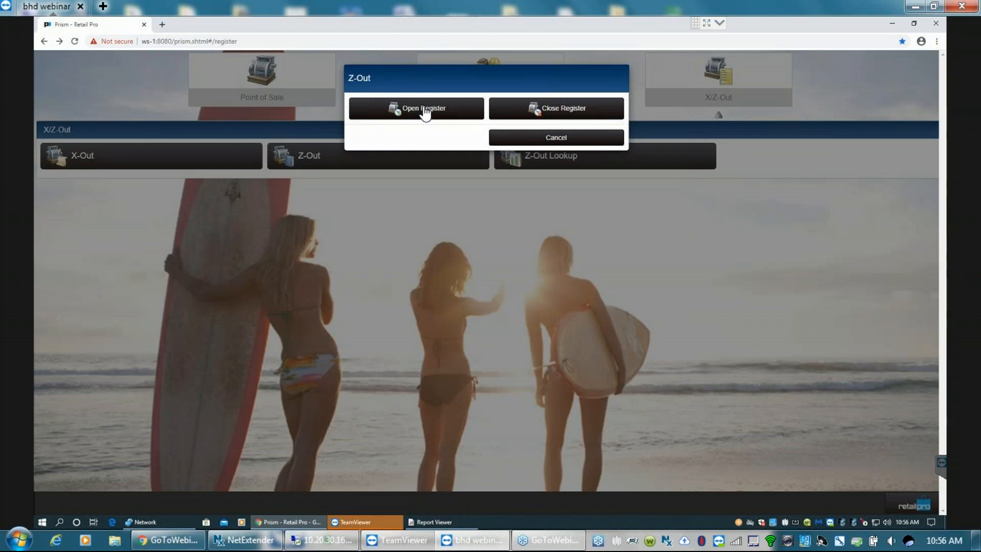
{"action": "left_click", "coordinate": [555, 112]}
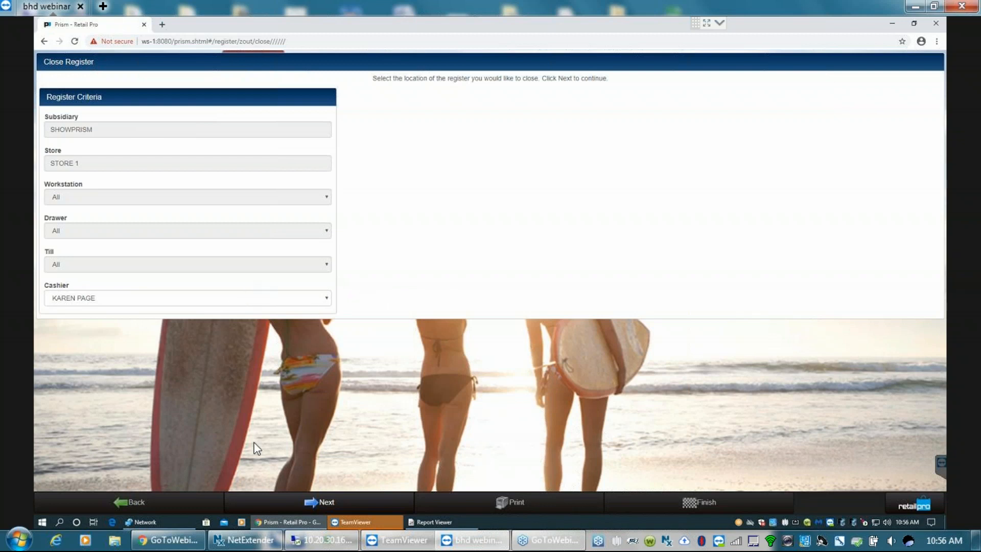
{"action": "left_click", "coordinate": [318, 503]}
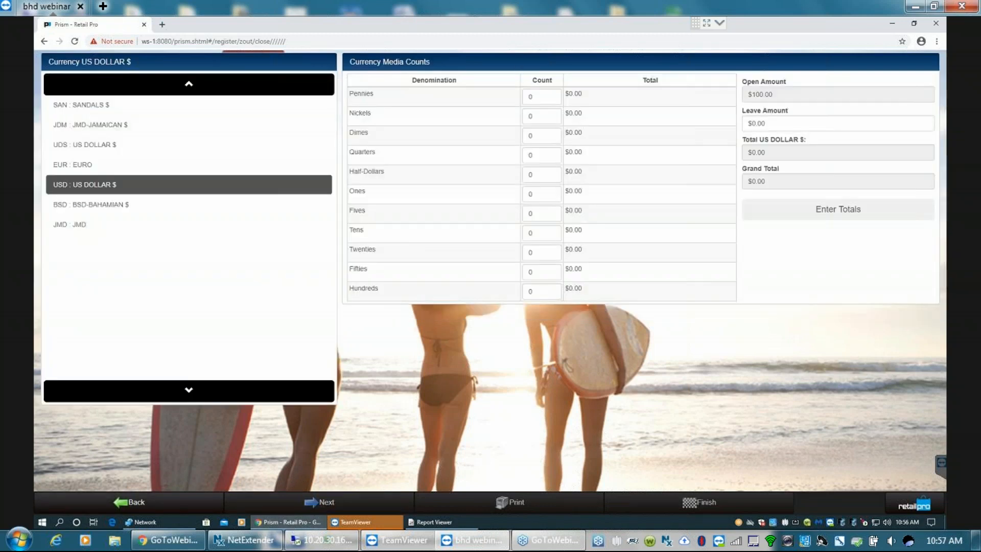
- Enter the US dollar media counts as 41 ones and 80 pennies, keeping the leave amount at $0.00
{"action": "left_click", "coordinate": [779, 94]}
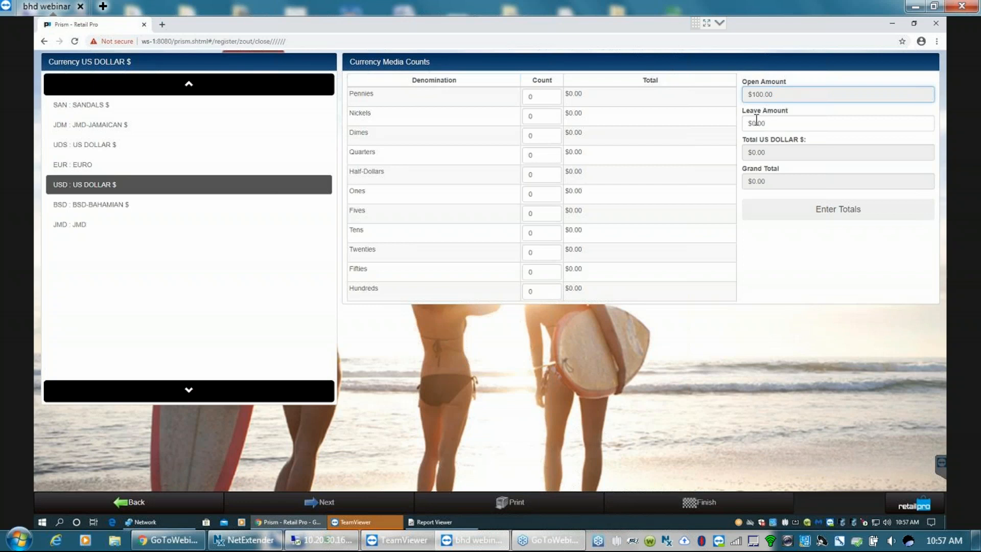
{"action": "left_click", "coordinate": [771, 124]}
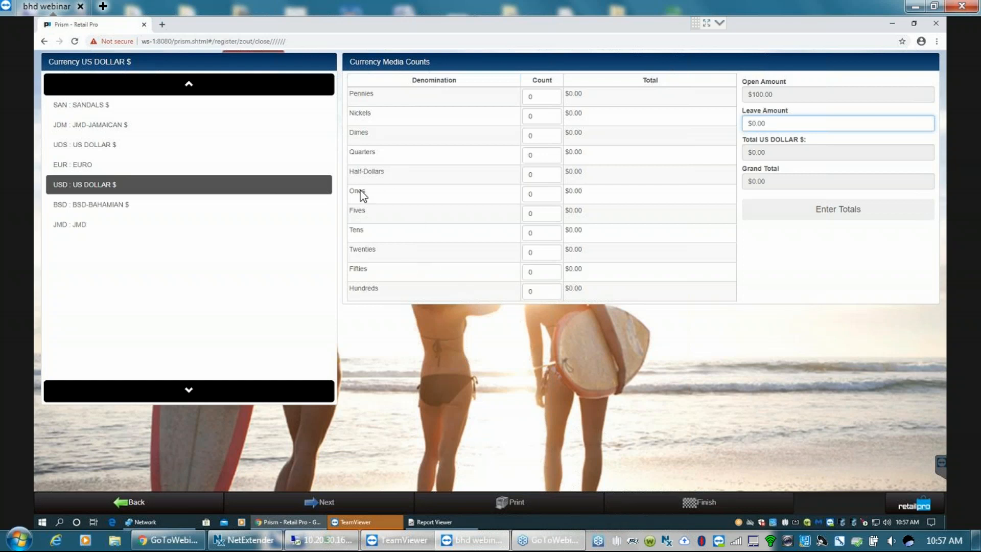
{"action": "left_click", "coordinate": [533, 193]}
{"action": "type", "text": "41"}
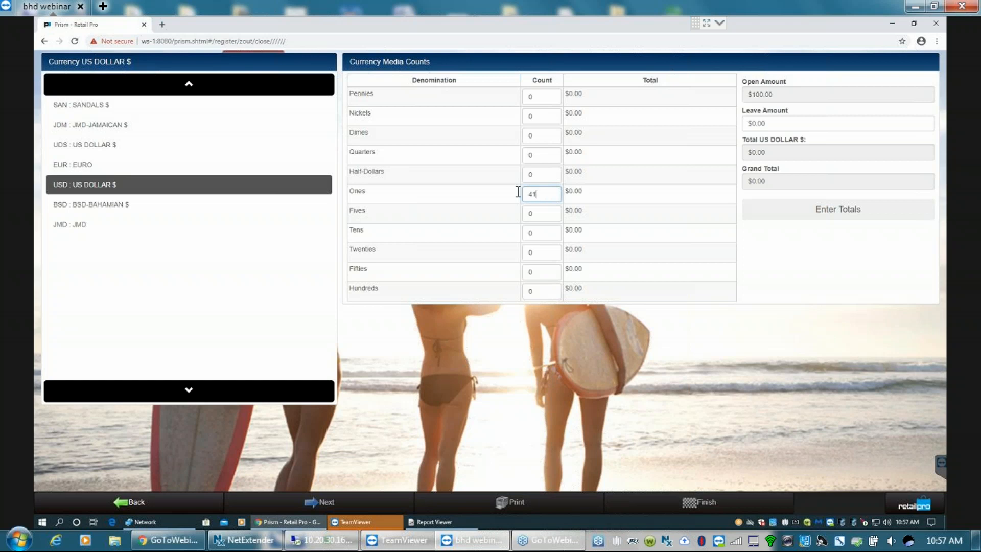
{"action": "left_click", "coordinate": [531, 96]}
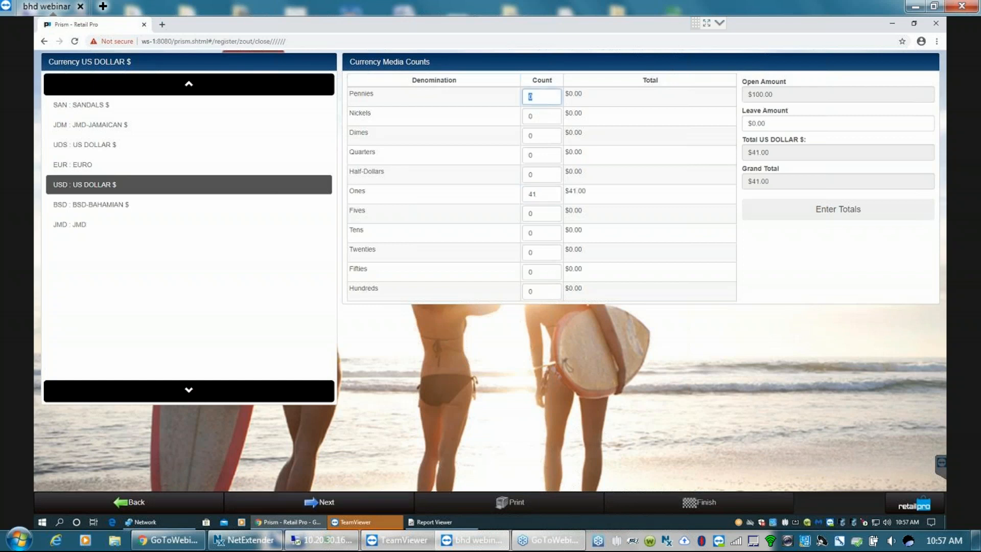
{"action": "type", "text": "80"}
{"action": "left_click", "coordinate": [766, 124]}
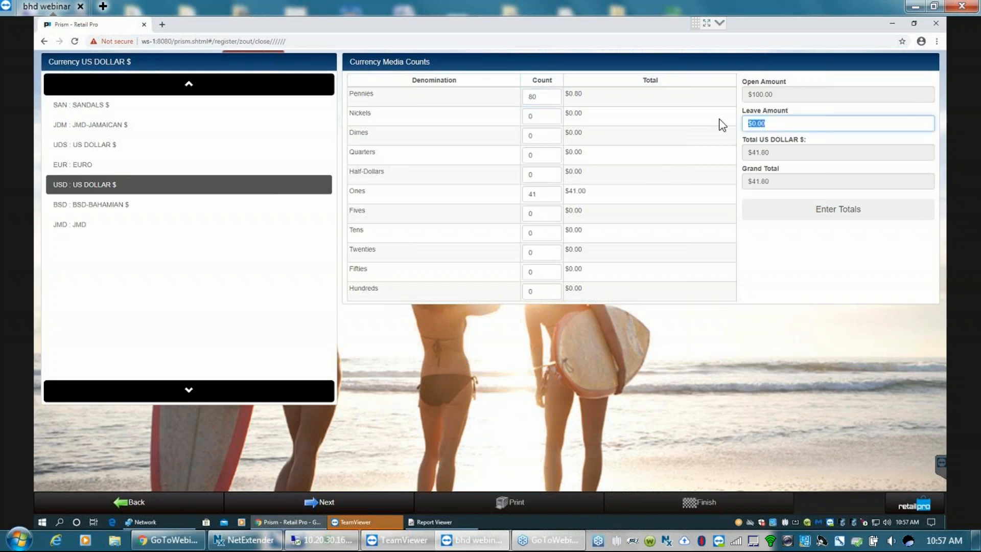
- Proceed to the non-currency tenders and mark both taken credit card tenders, AmEx and MC, as matched
{"action": "left_click", "coordinate": [324, 502]}
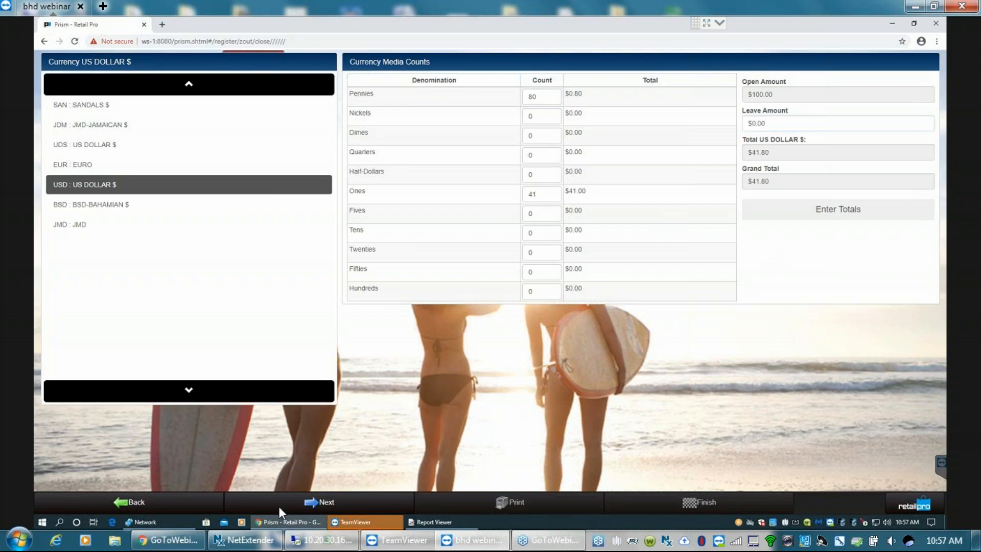
{"action": "left_click", "coordinate": [333, 504]}
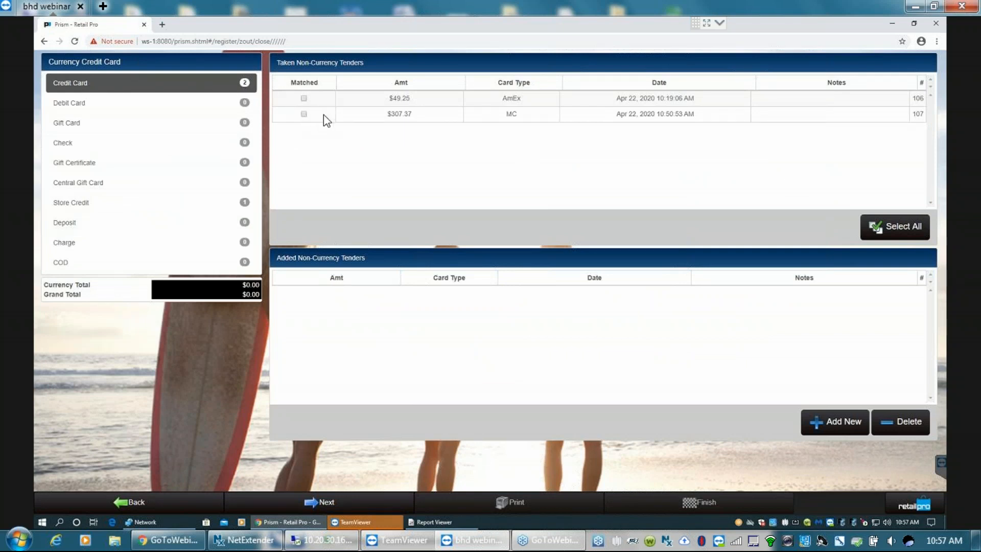
{"action": "left_click", "coordinate": [304, 99]}
{"action": "left_click", "coordinate": [304, 114]}
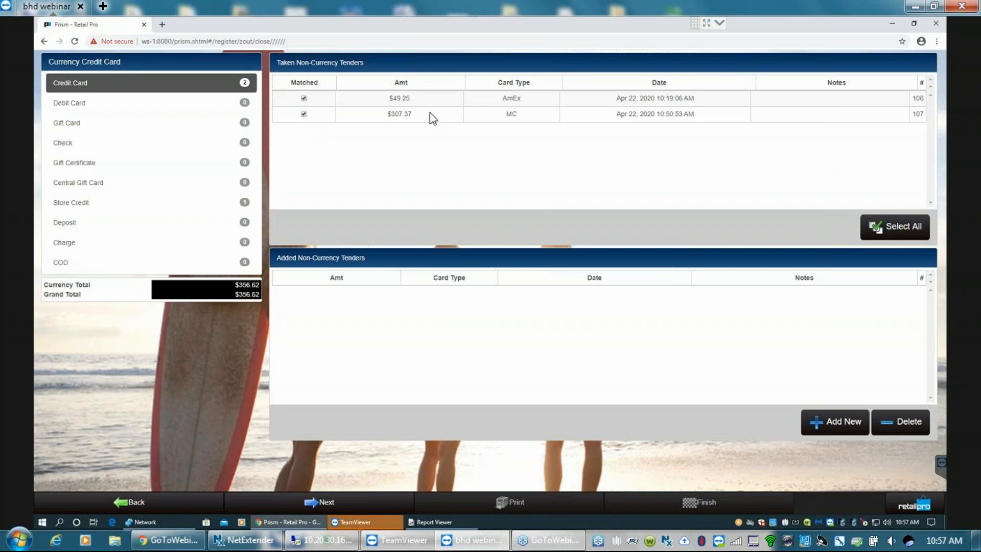
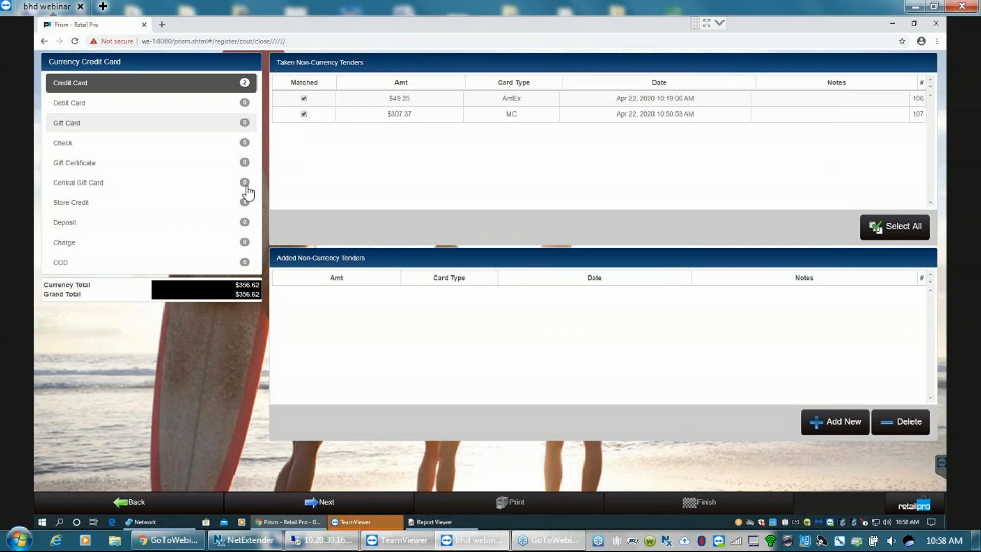
- Mark the taken store credit tender as matched, proceed, and confirm reconciling the drawer
{"action": "left_click", "coordinate": [132, 205]}
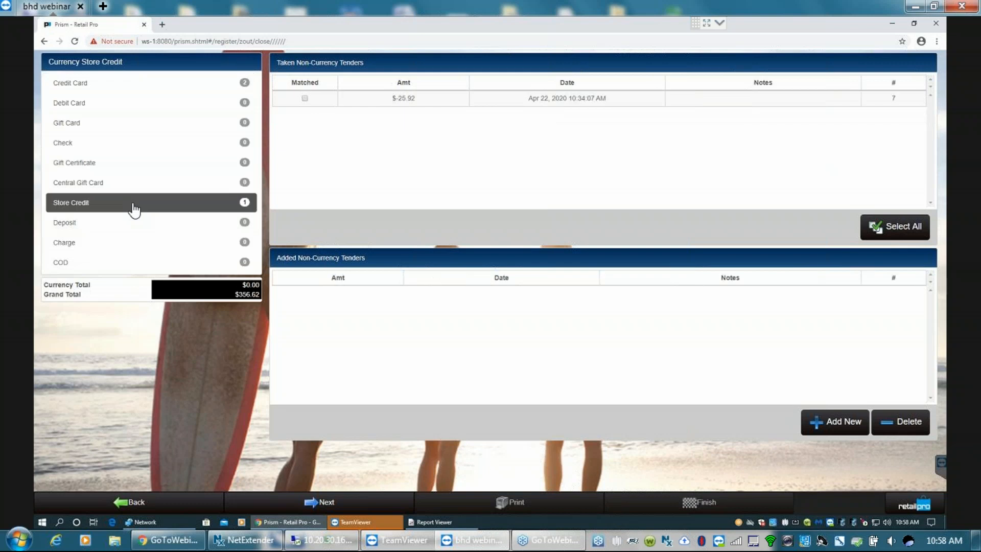
{"action": "left_click", "coordinate": [308, 99]}
{"action": "left_click", "coordinate": [326, 505]}
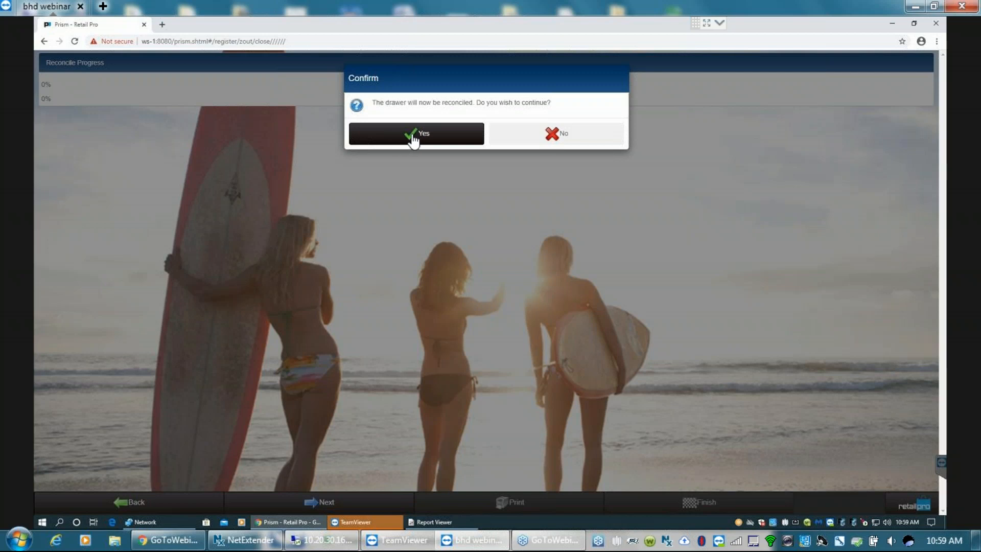
{"action": "left_click", "coordinate": [416, 134]}
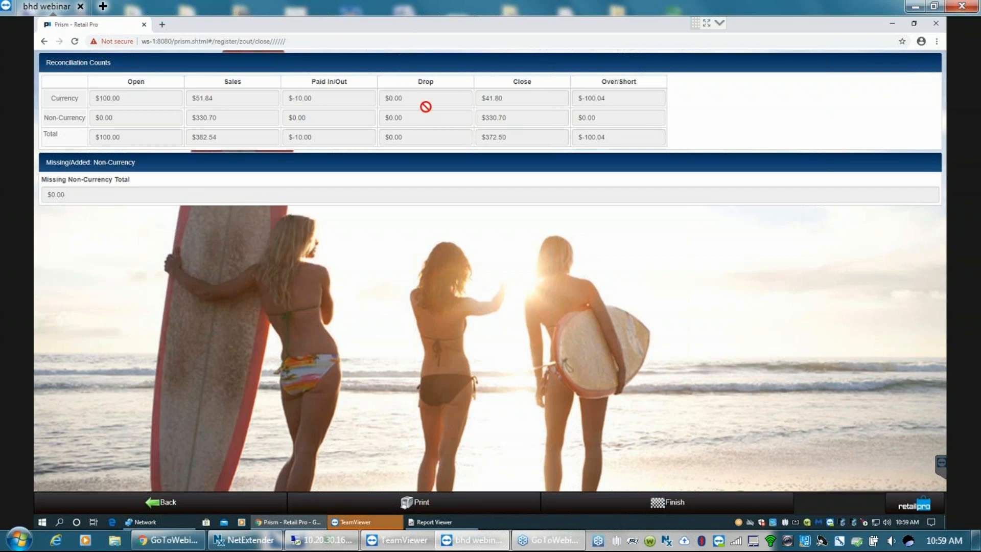
- Go back from the reconciliation counts to the US dollar media counts and set the hundreds count to 1
{"action": "left_click", "coordinate": [156, 505]}
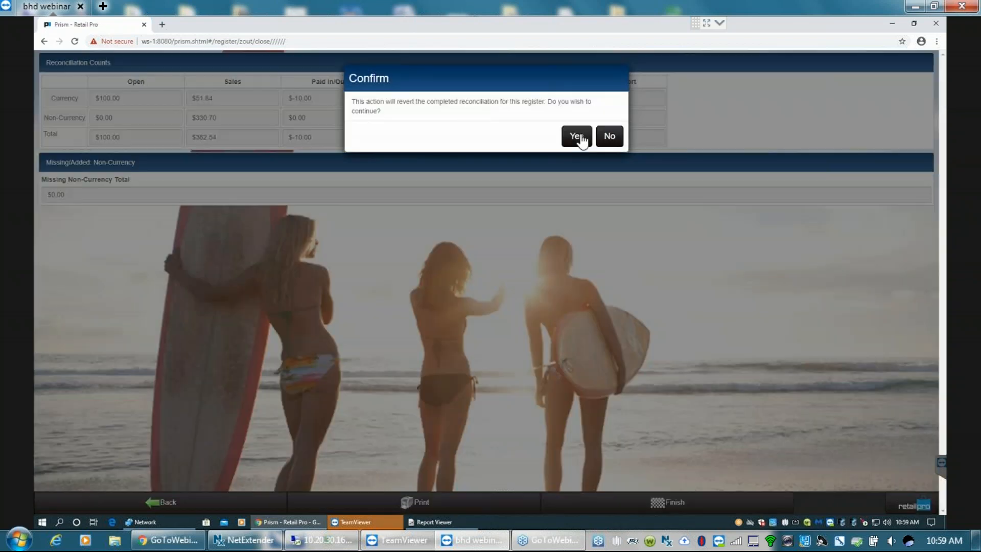
{"action": "left_click", "coordinate": [578, 137]}
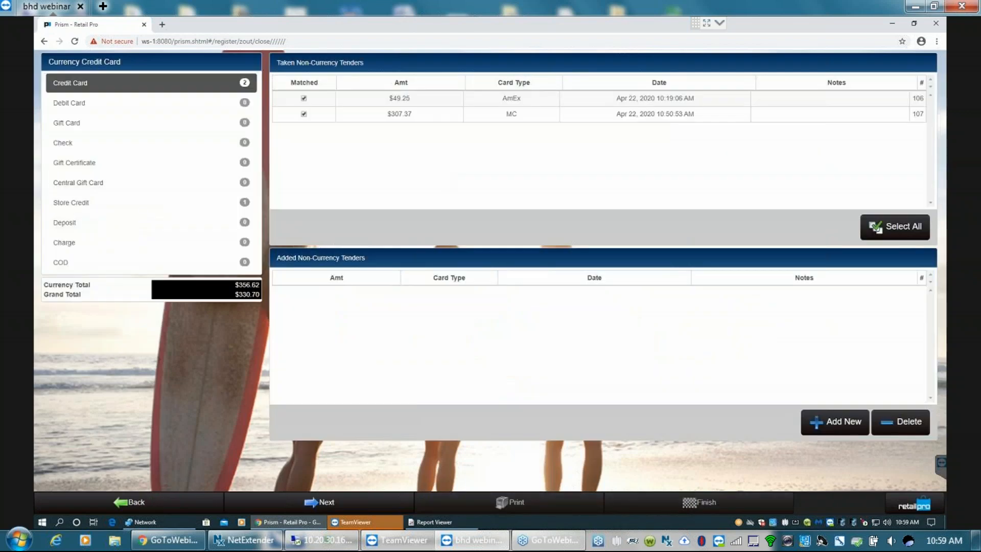
{"action": "left_click", "coordinate": [128, 502]}
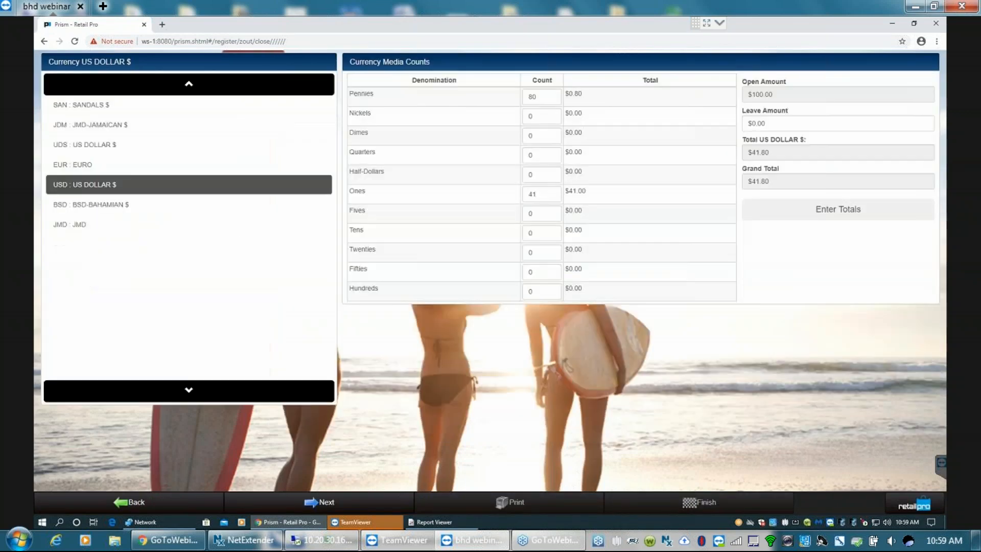
{"action": "left_click", "coordinate": [528, 291]}
{"action": "key", "text": "BackSpace"}
{"action": "type", "text": "1"}
- Proceed to the non-currency tenders, check that the store credit tender is still matched, and reconcile the drawer again
{"action": "left_click", "coordinate": [327, 502]}
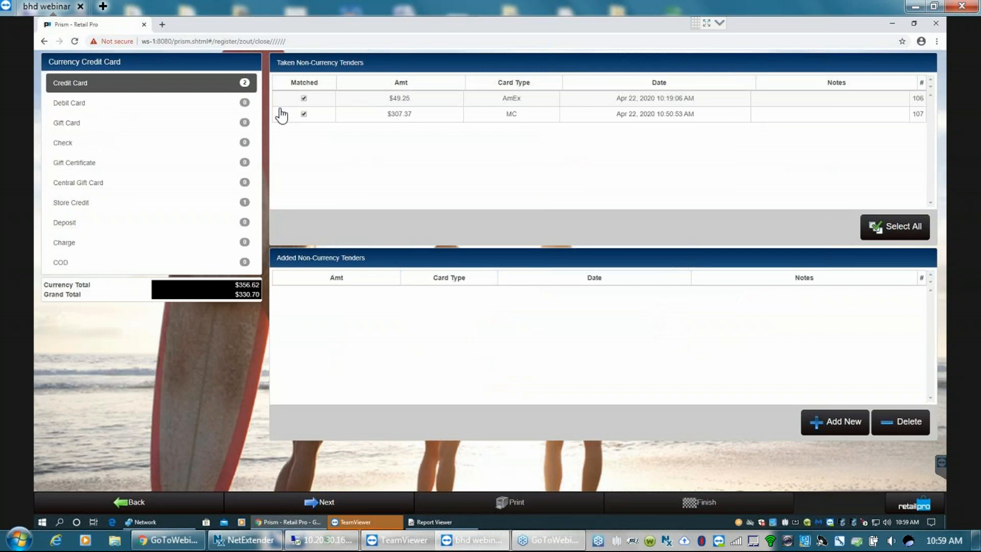
{"action": "left_click", "coordinate": [225, 209]}
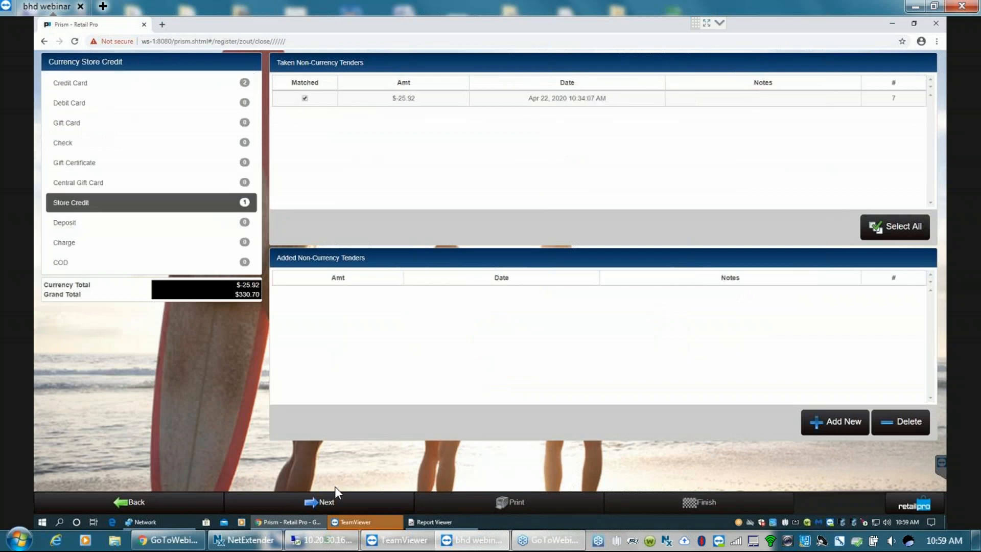
{"action": "left_click", "coordinate": [320, 502]}
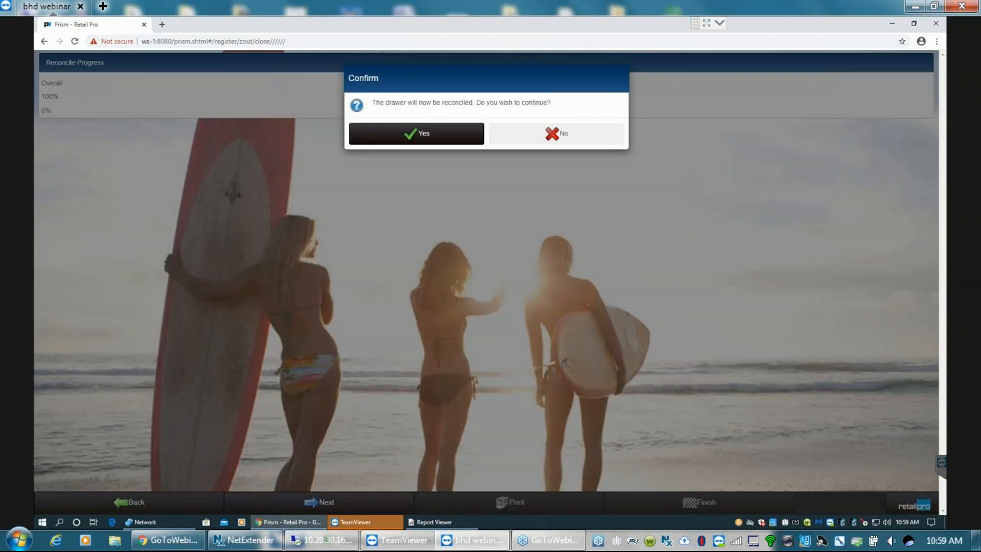
{"action": "left_click", "coordinate": [416, 133]}
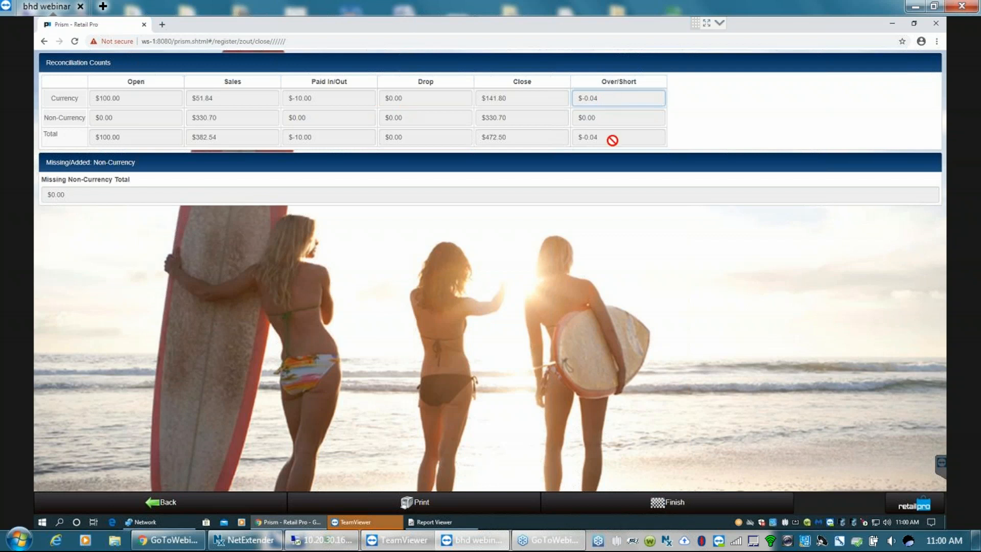
- Preview the Z-Out report and examine its net values, discounts, receipt counts, US dollar cash figures, and card and store credit tenders
{"action": "left_click", "coordinate": [427, 503]}
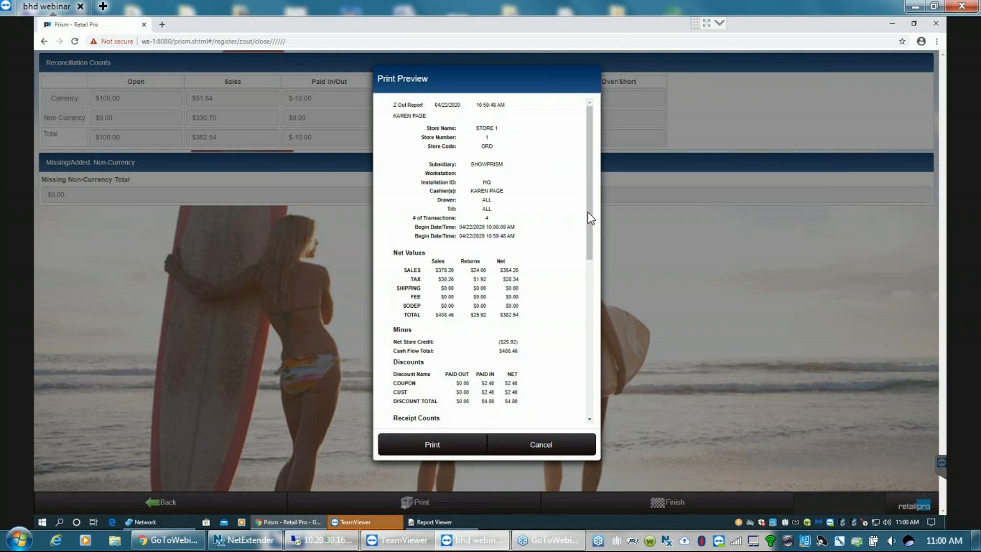
{"action": "scroll", "coordinate": [586, 244], "scroll_direction": "down", "scroll_amount": 3}
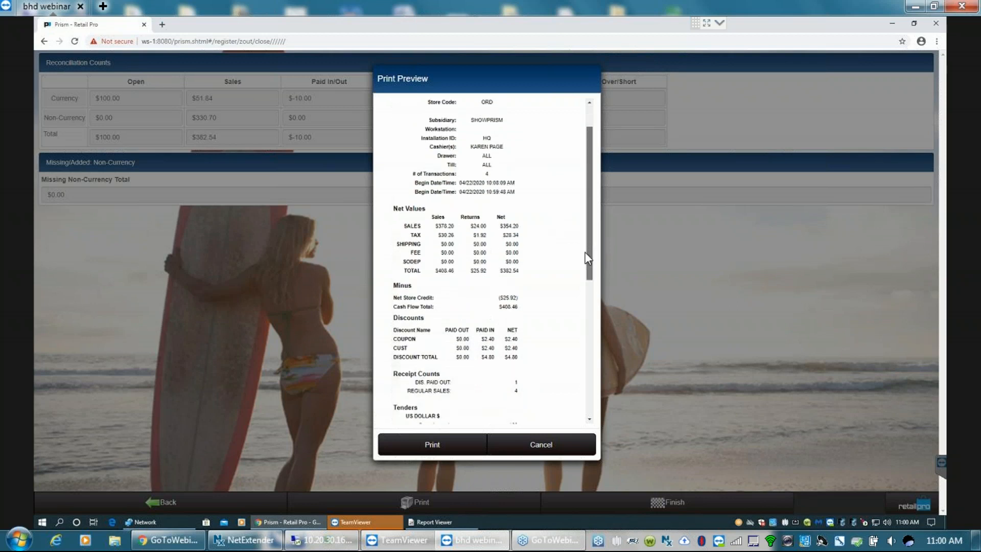
{"action": "scroll", "coordinate": [588, 265], "scroll_direction": "down", "scroll_amount": 1}
{"action": "left_click_drag", "start_coordinate": [585, 260], "coordinate": [585, 287]}
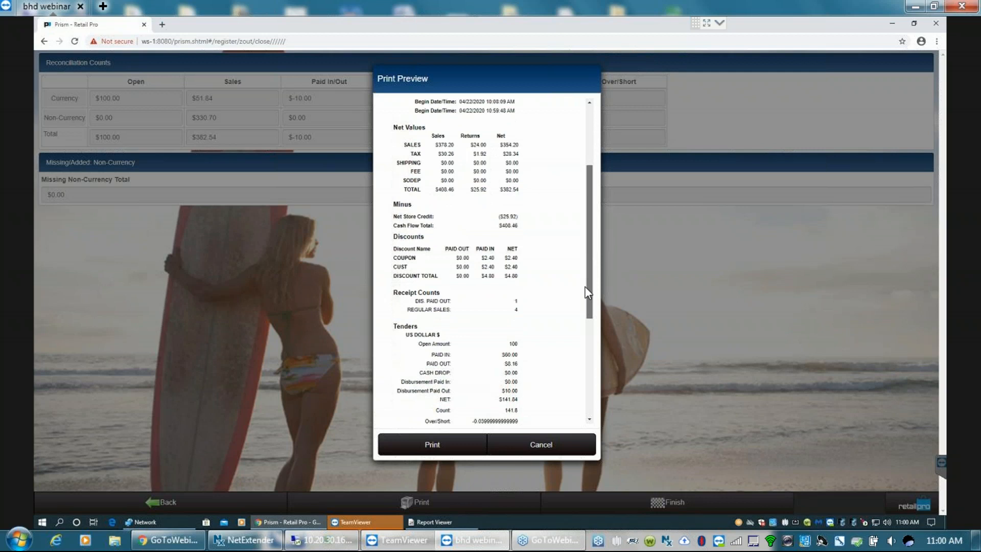
{"action": "scroll", "coordinate": [586, 292], "scroll_direction": "down", "scroll_amount": 2}
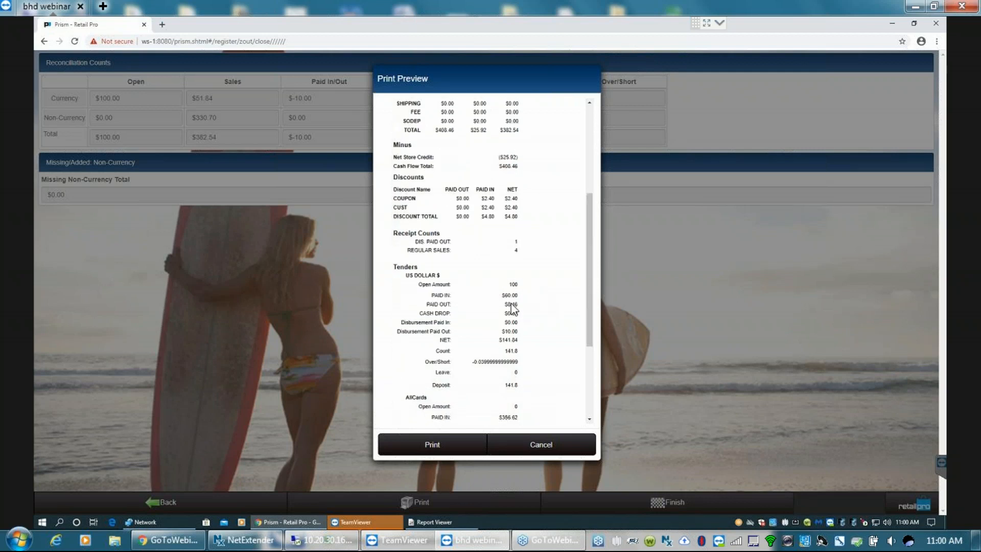
{"action": "left_click_drag", "start_coordinate": [499, 298], "coordinate": [516, 295]}
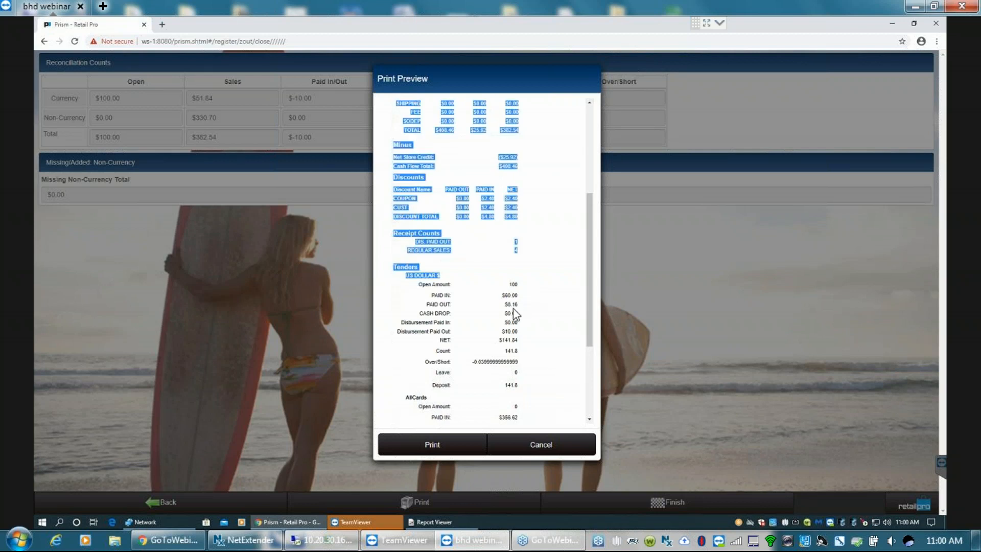
{"action": "left_click", "coordinate": [519, 307]}
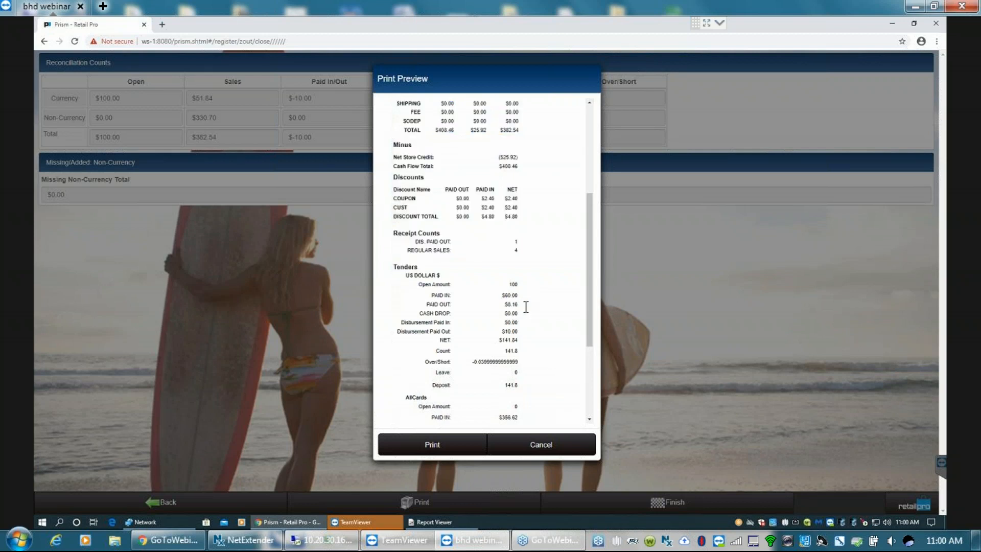
{"action": "left_click_drag", "start_coordinate": [517, 332], "coordinate": [514, 332]}
{"action": "left_click", "coordinate": [523, 335]}
{"action": "left_click_drag", "start_coordinate": [586, 318], "coordinate": [583, 394]}
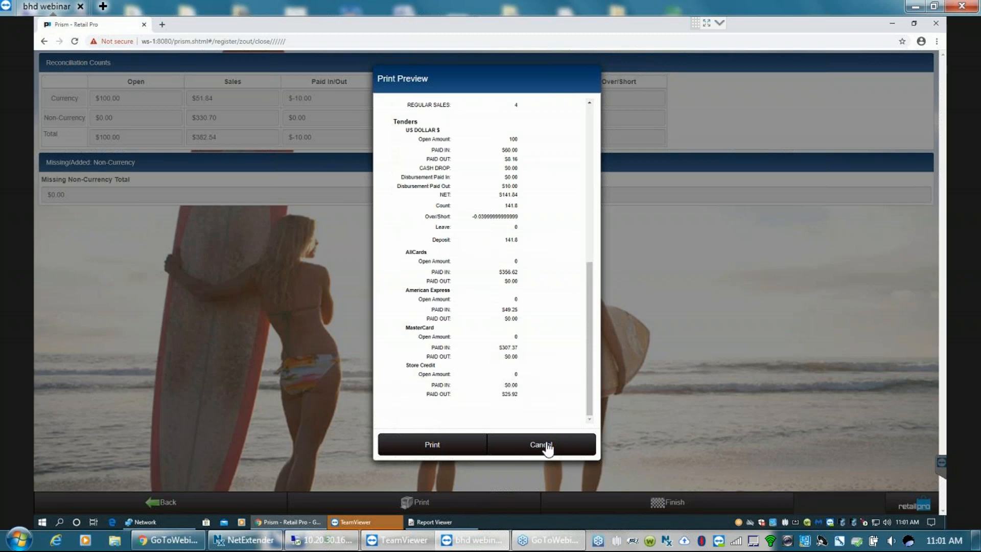
- Close the Z-Out report preview without printing and finish the Z-Out
{"action": "left_click", "coordinate": [541, 444]}
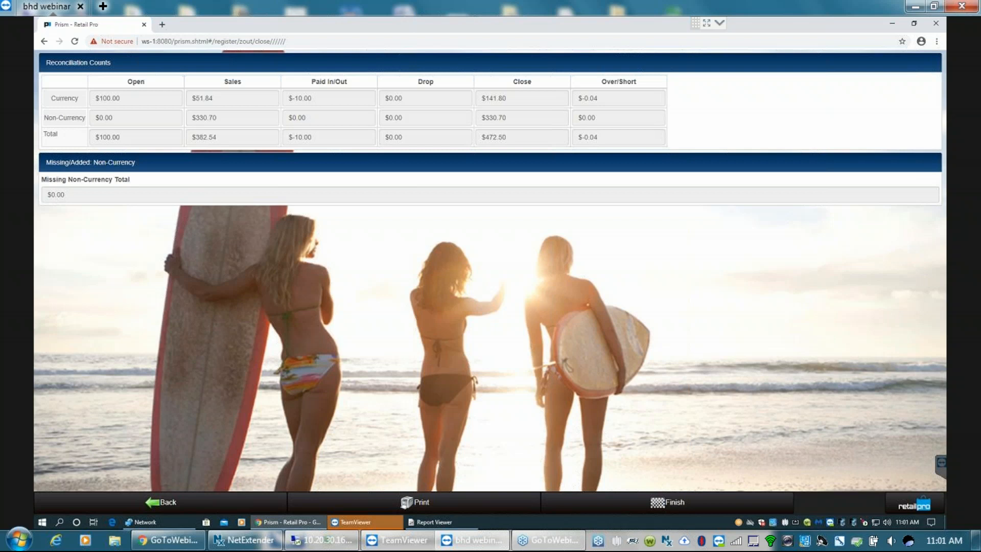
{"action": "left_click", "coordinate": [669, 504]}
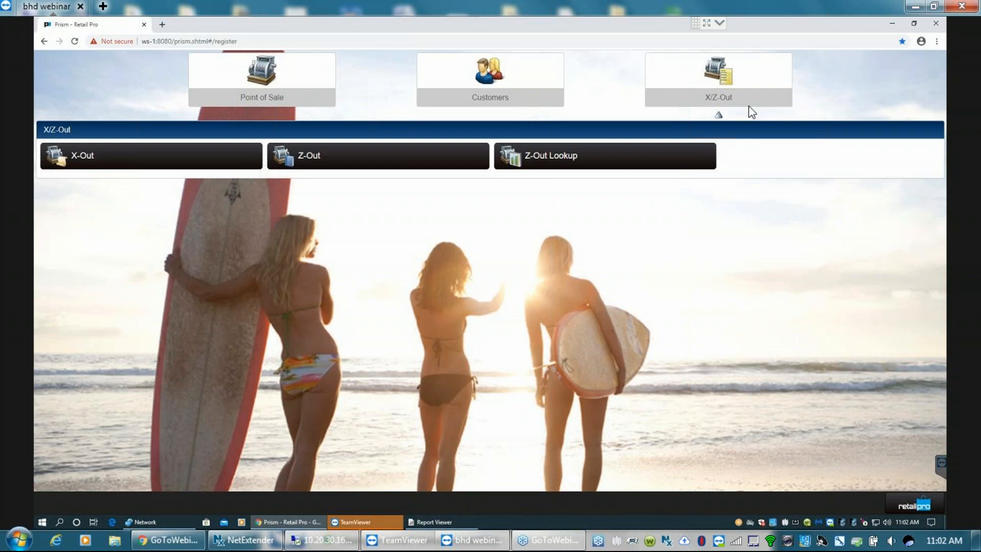
- Look up the Z-Outs for Apr 22, 2020 with all filters open, examine the STORE 1 record's over/short amount, and close the lookup
{"action": "left_click", "coordinate": [559, 154]}
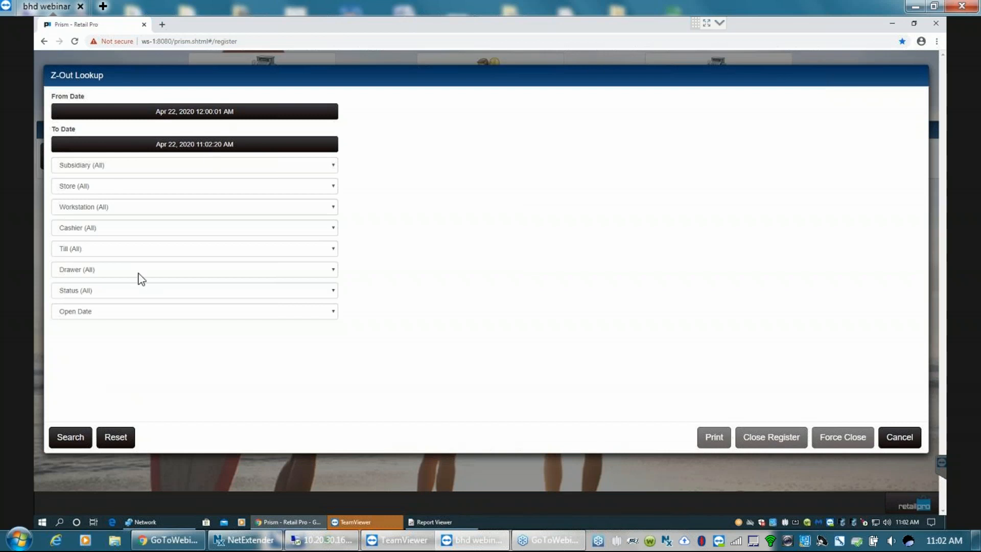
{"action": "left_click", "coordinate": [71, 438]}
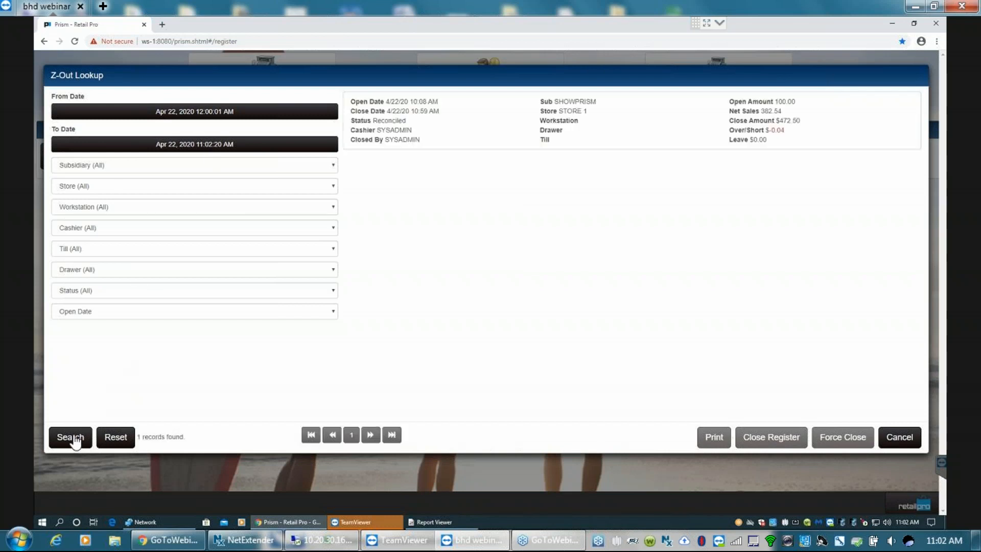
{"action": "left_click", "coordinate": [601, 118]}
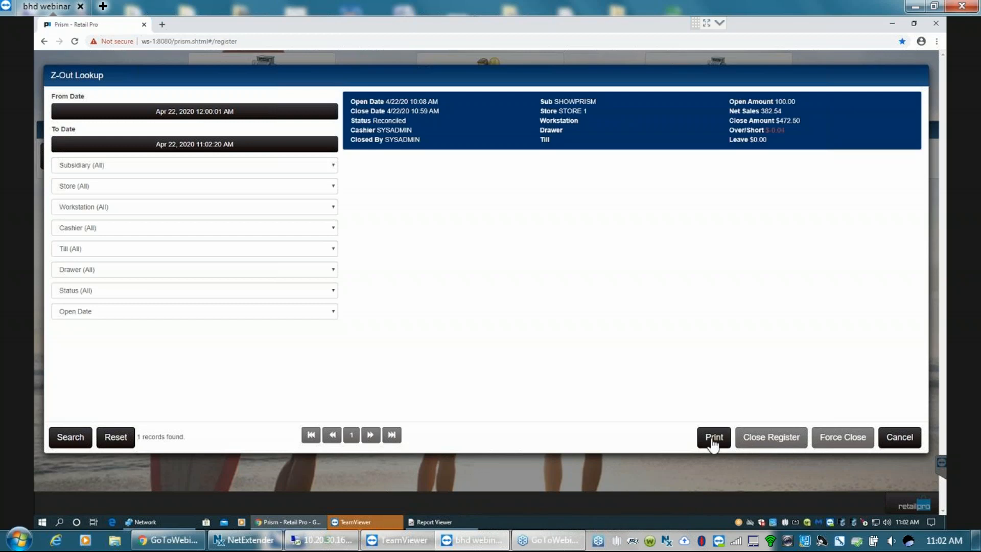
{"action": "left_click", "coordinate": [782, 134]}
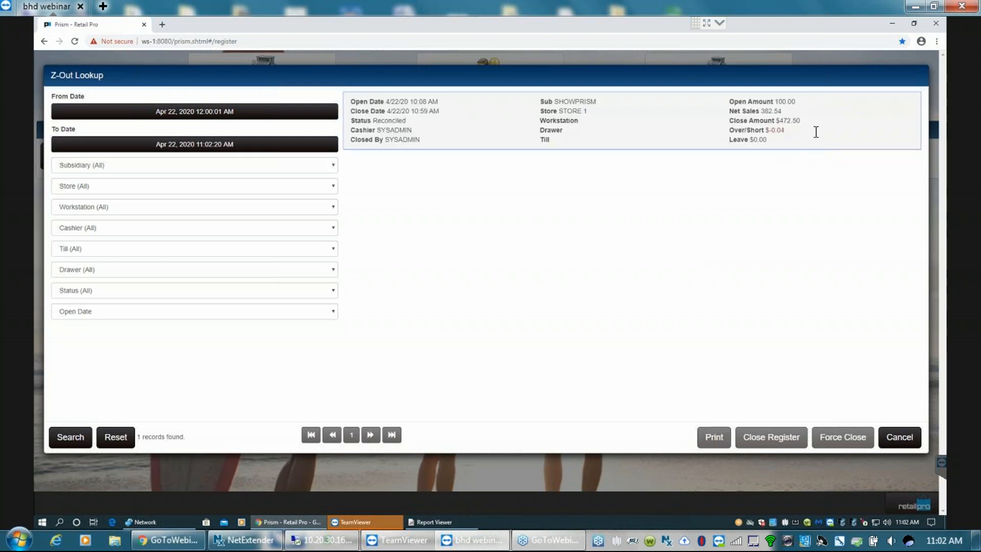
{"action": "left_click", "coordinate": [784, 133]}
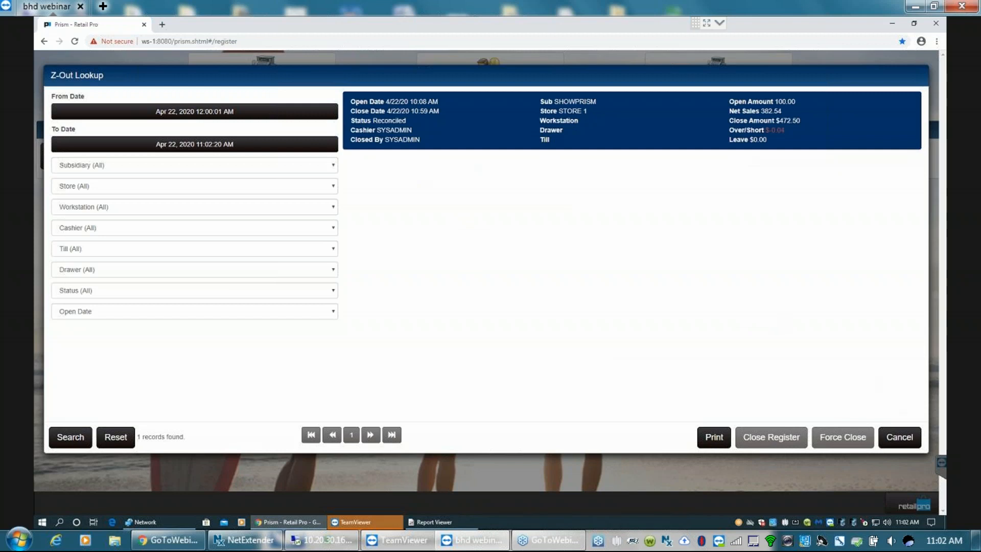
{"action": "left_click", "coordinate": [899, 437]}
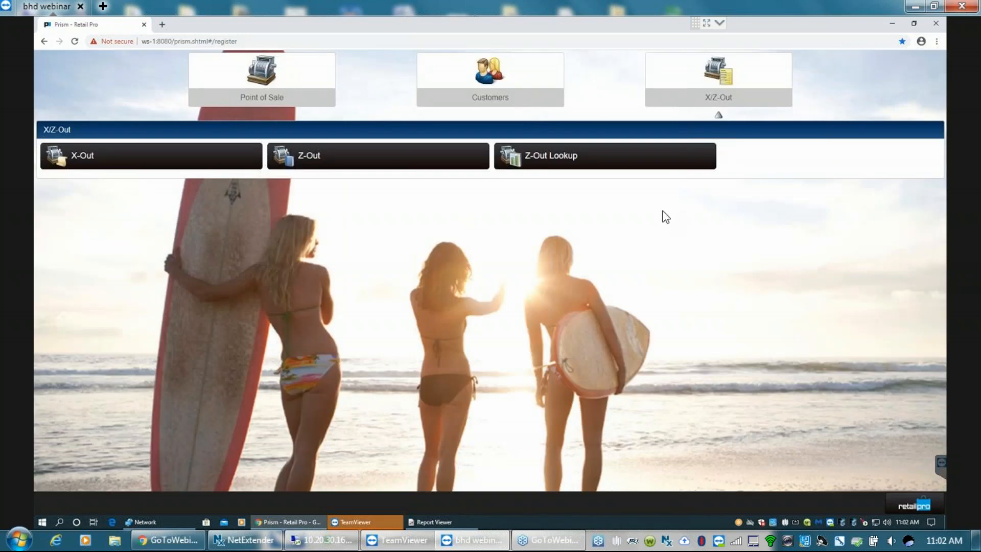